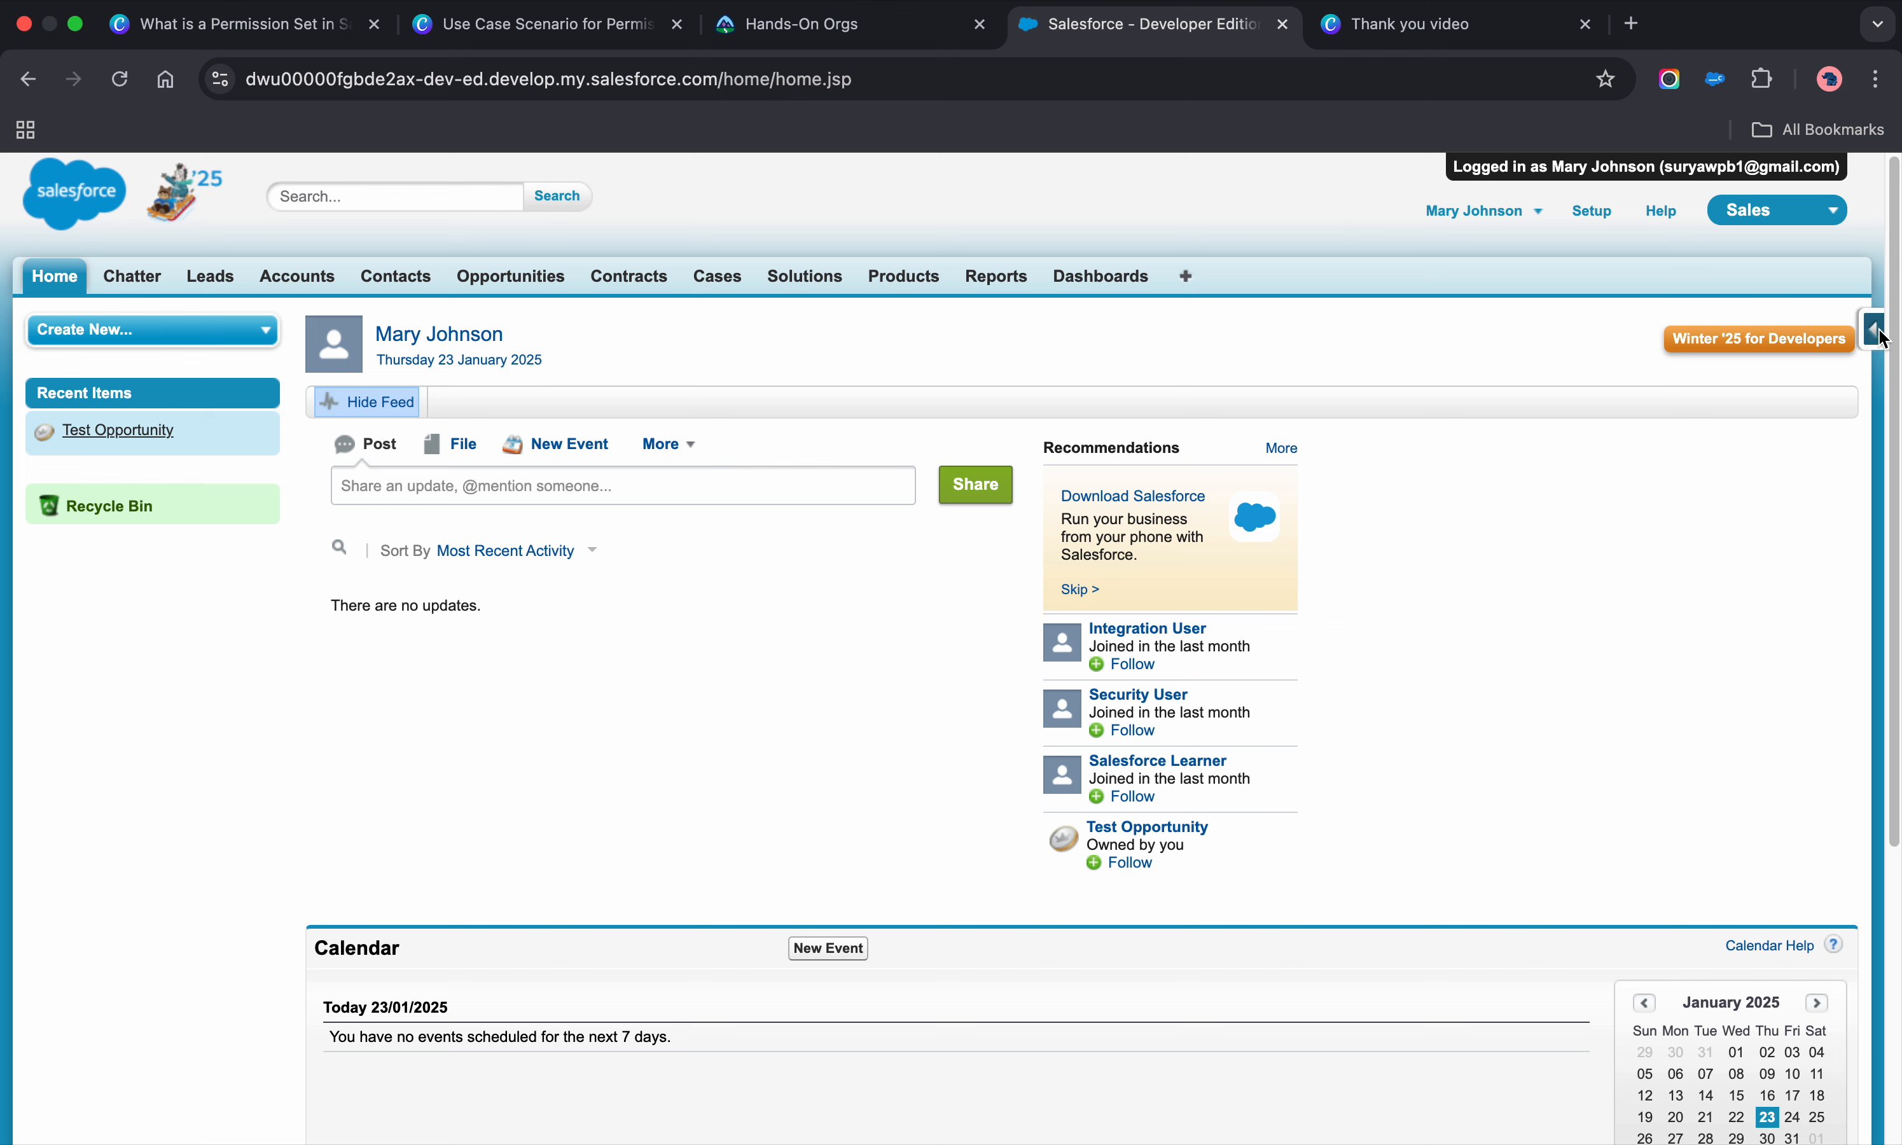
Step: Log out of the impersonated user's session, close its login page and return to the administrator's Setup home
click(1881, 337)
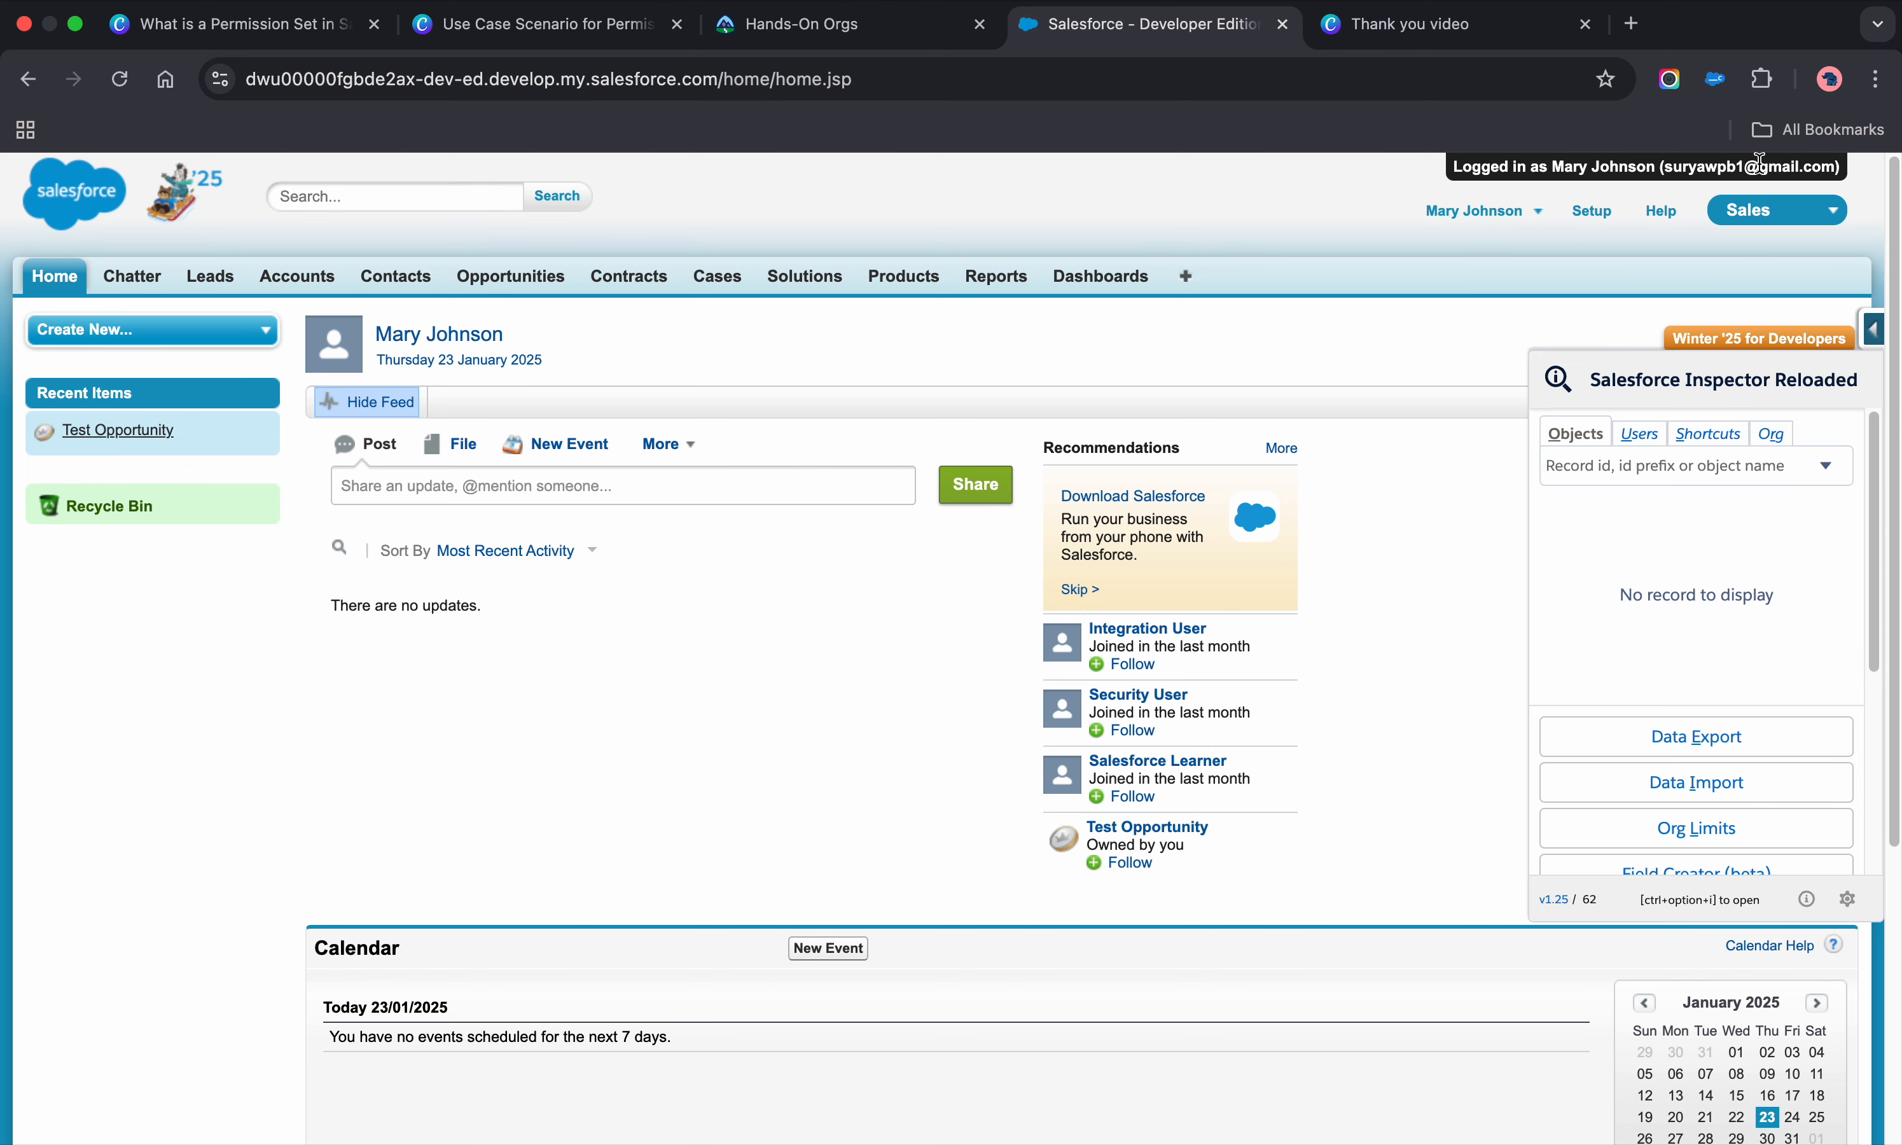
click(1529, 216)
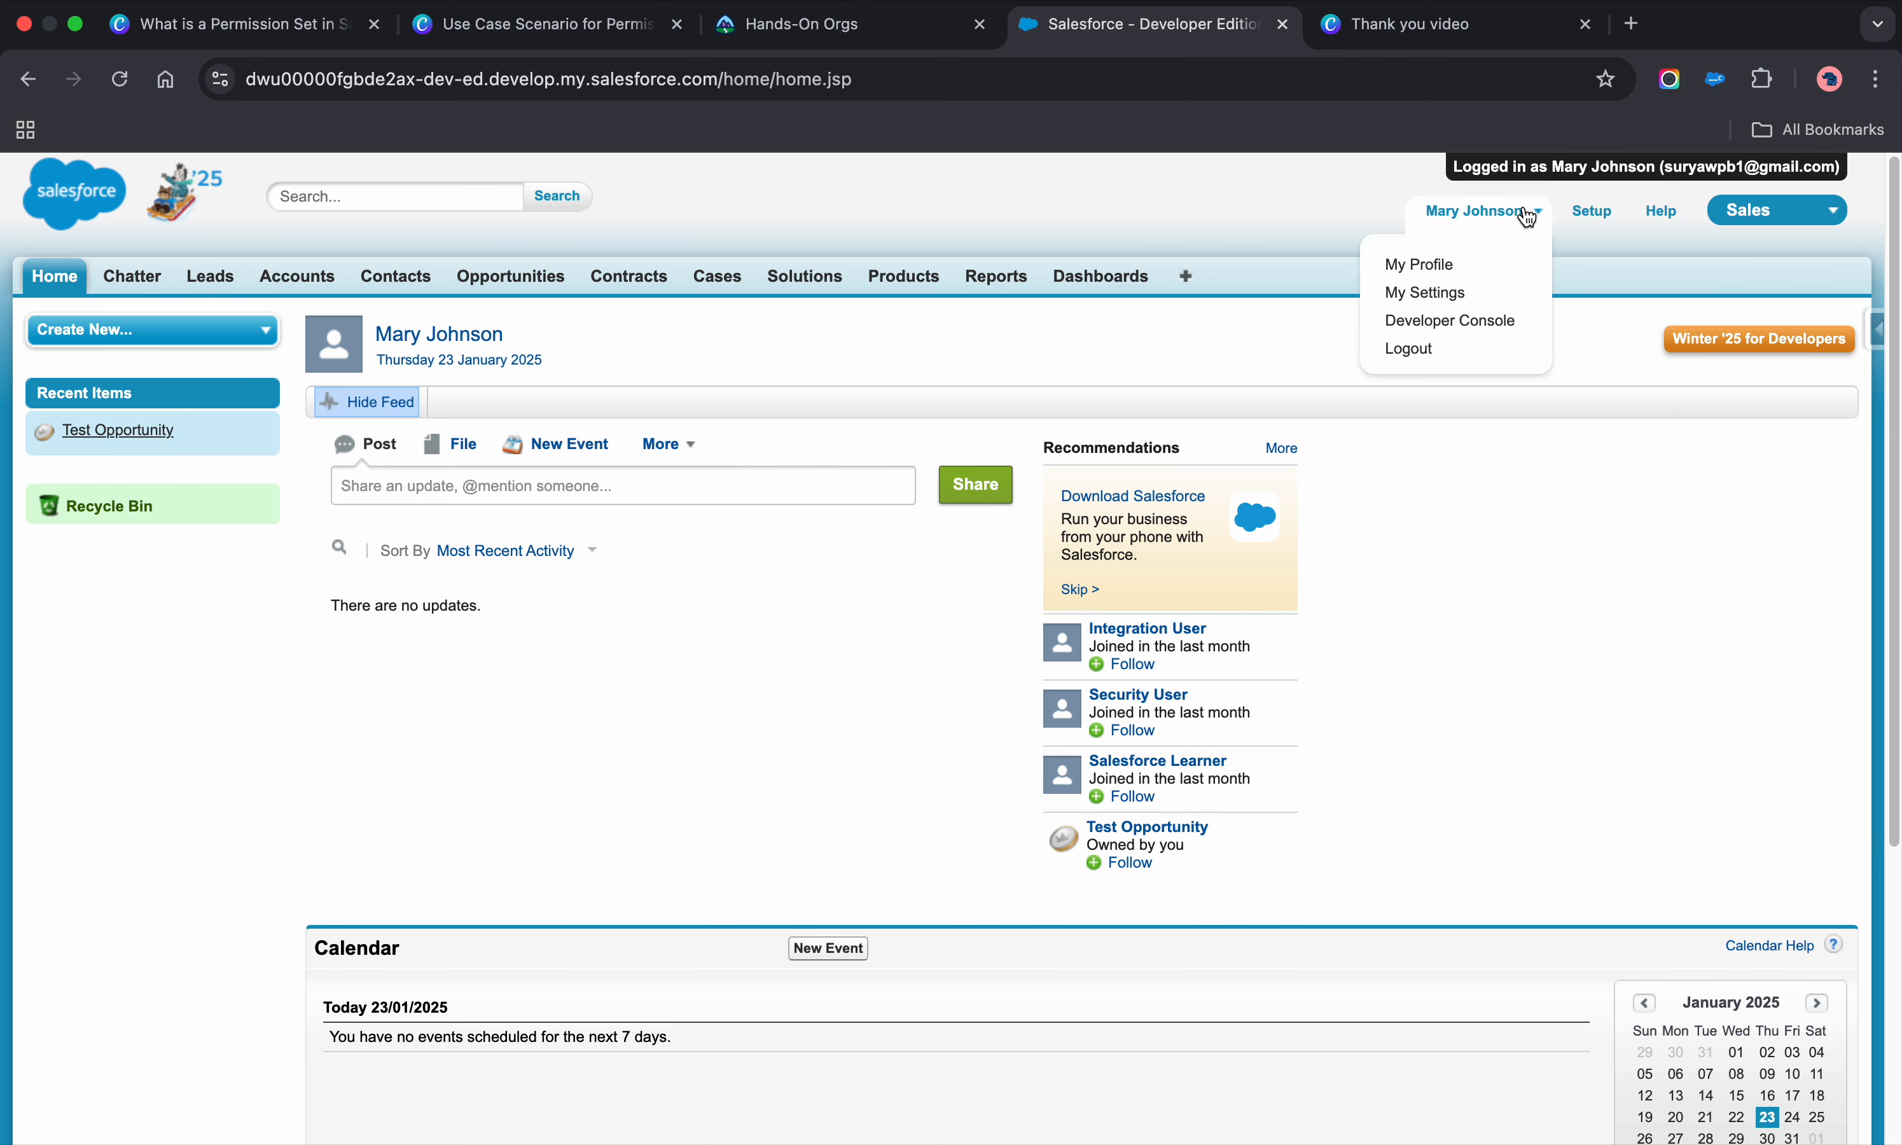
click(1424, 349)
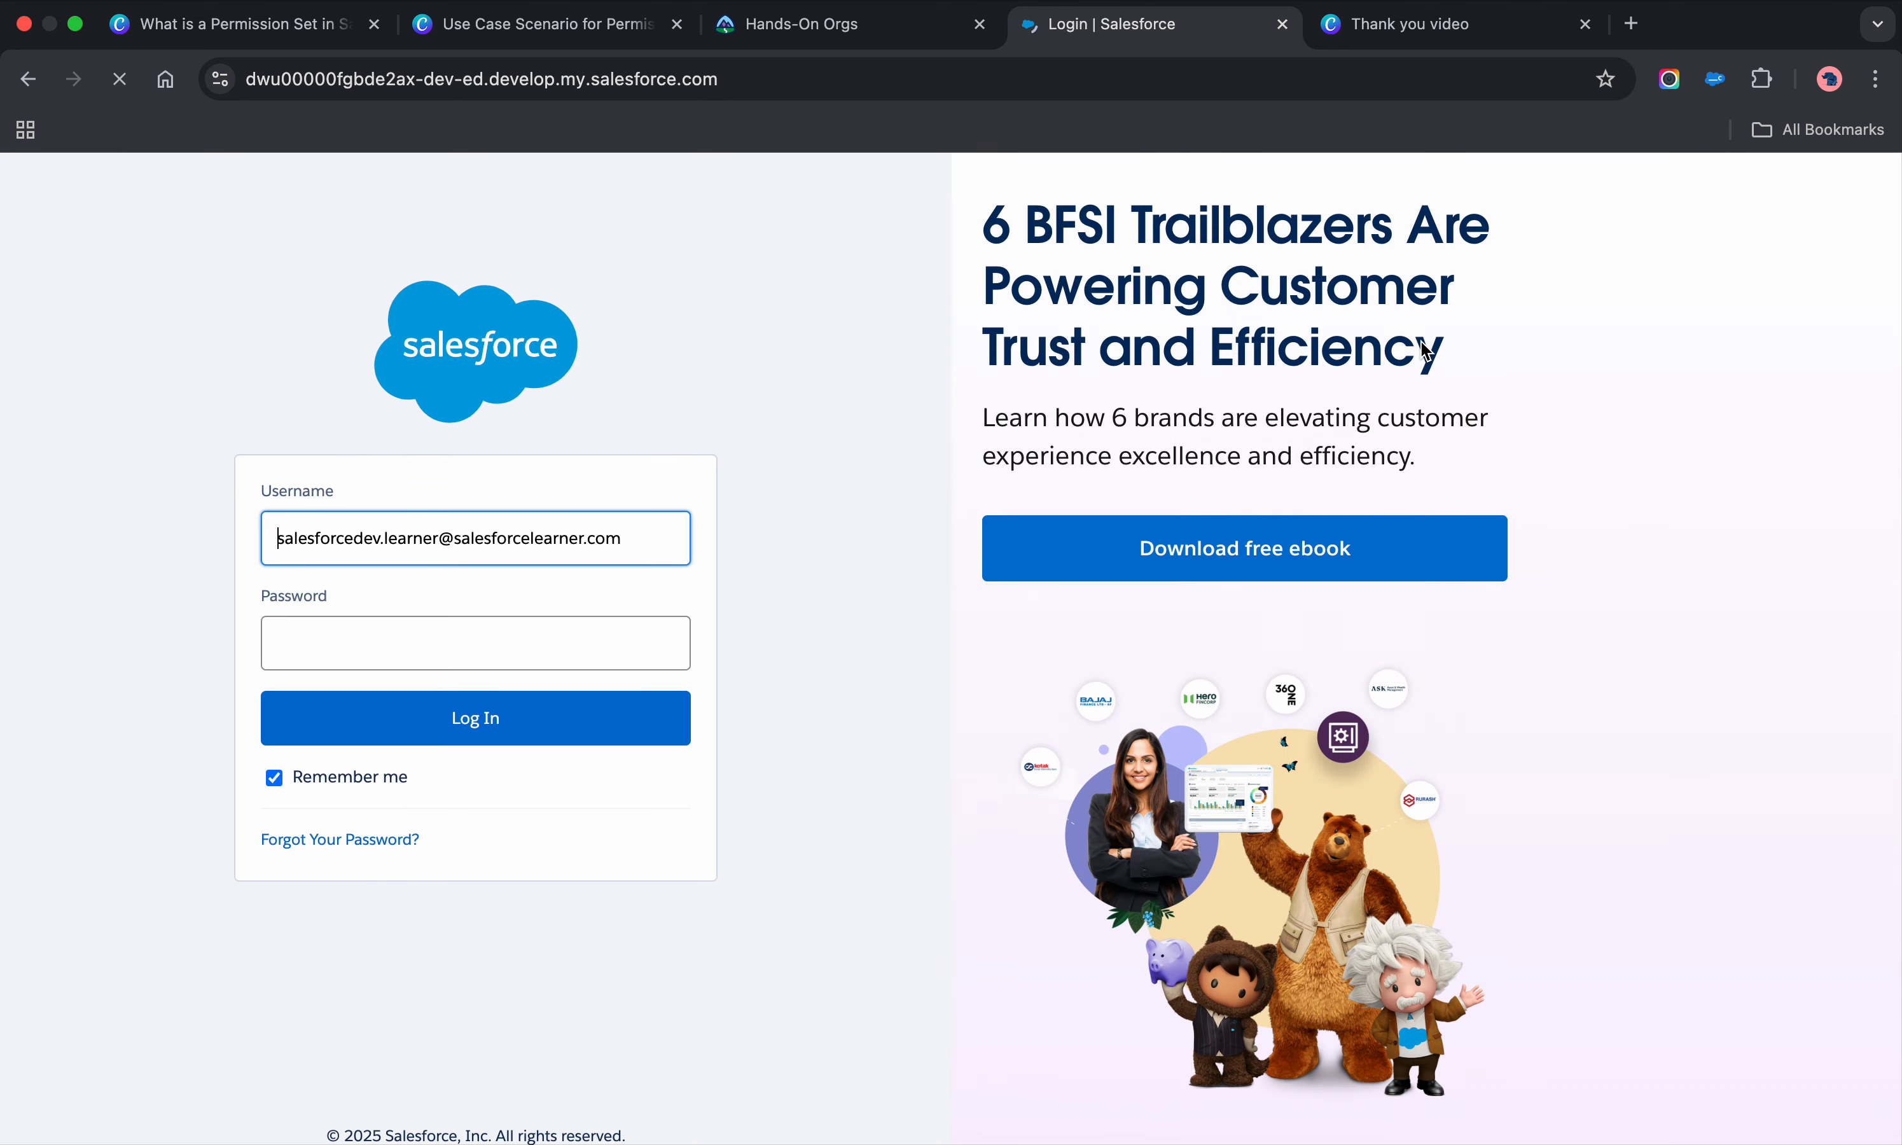
click(1283, 26)
click(1659, 1008)
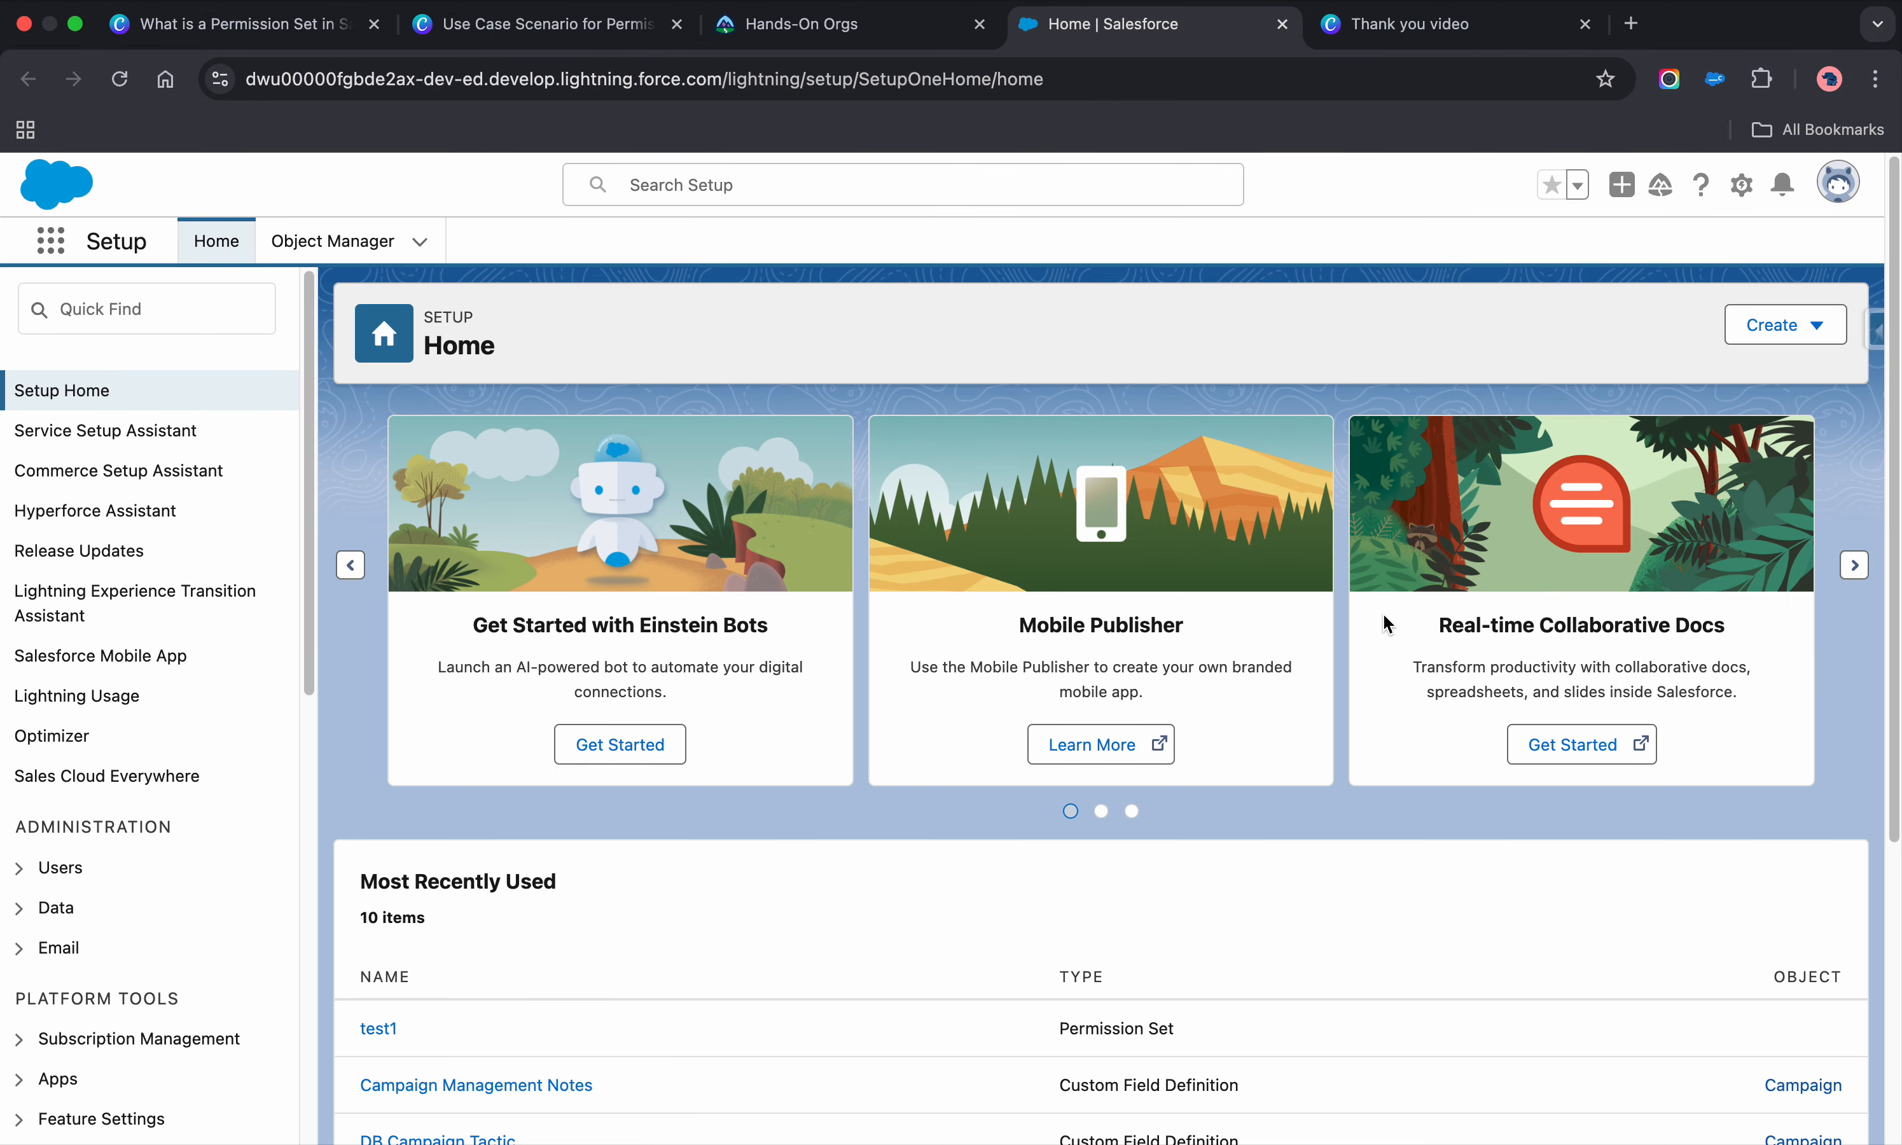
Step: Search Setup for "perm" and open the Permission Sets page
scroll(1373, 627, down, 4)
scroll(1373, 626, down, 3)
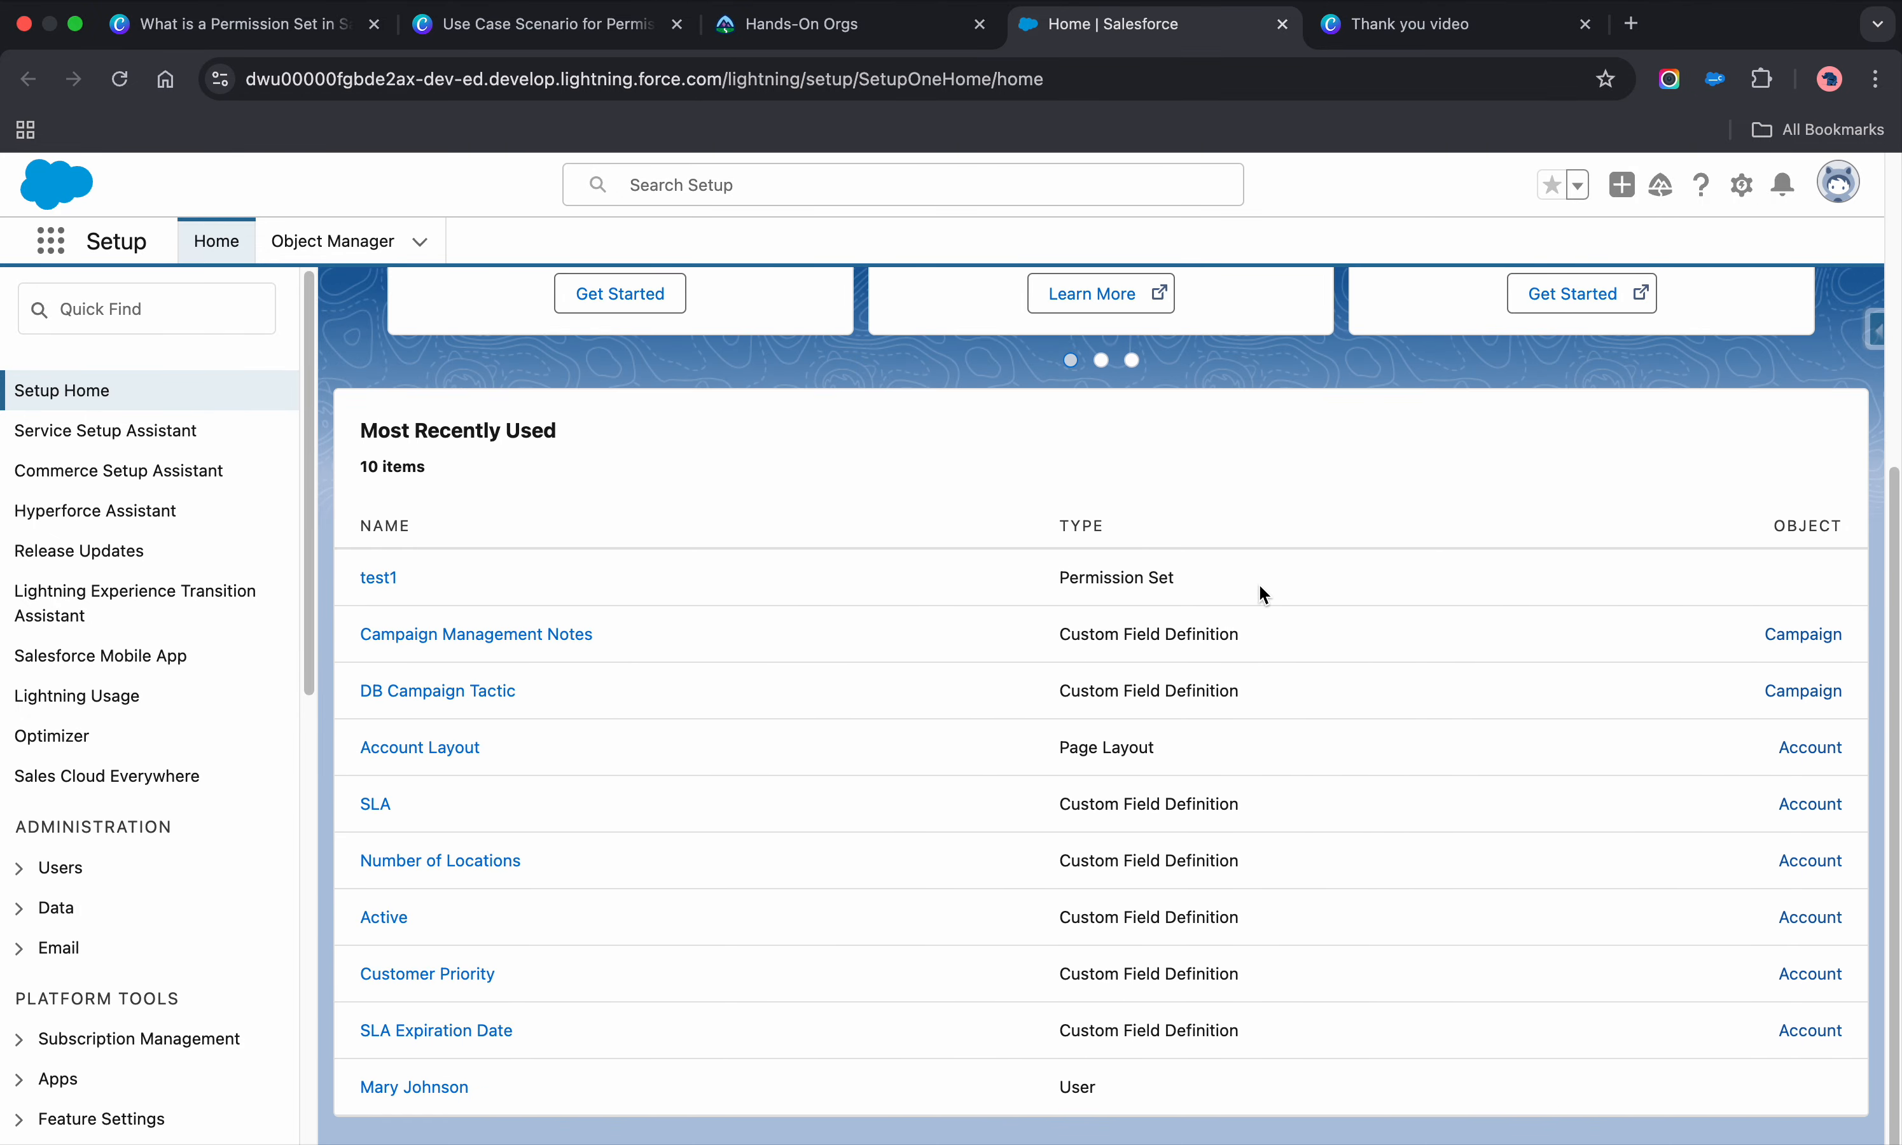
click(148, 308)
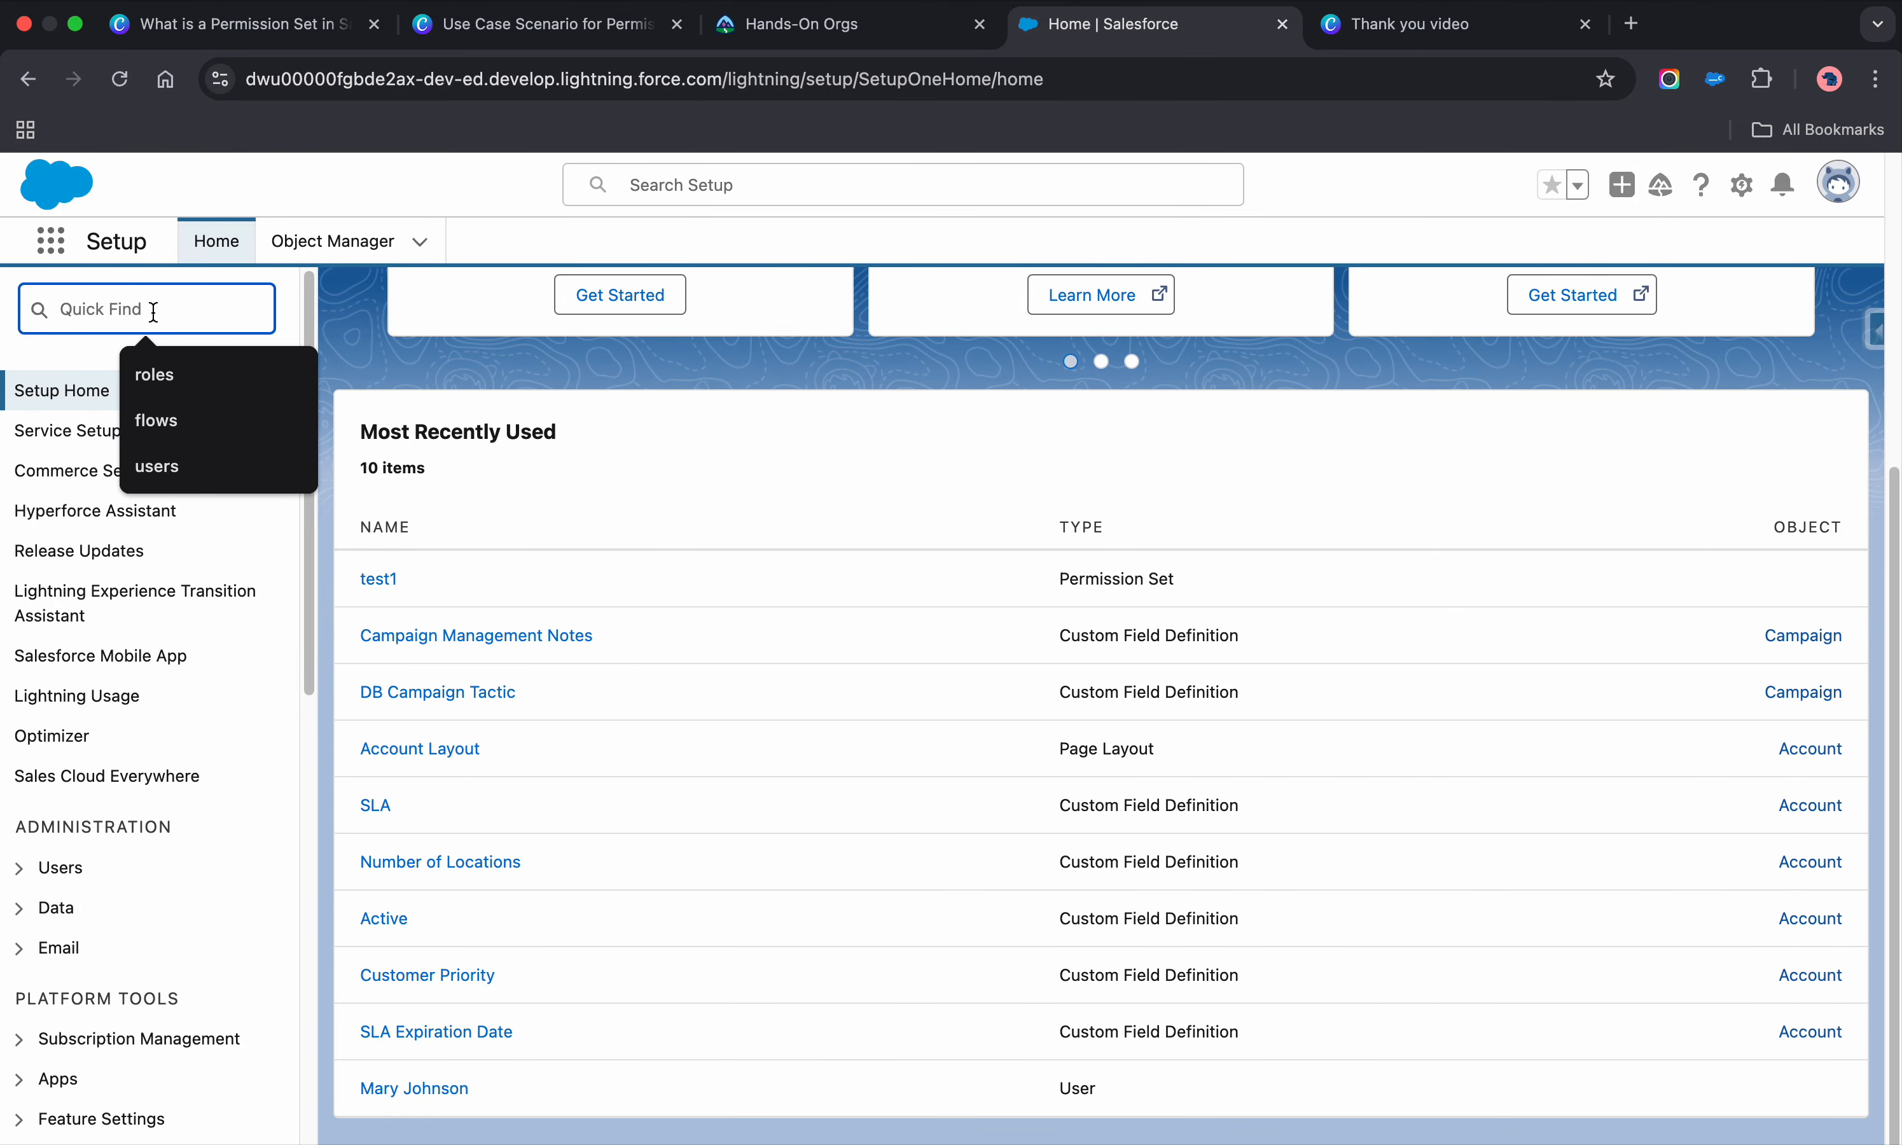
text(perm)
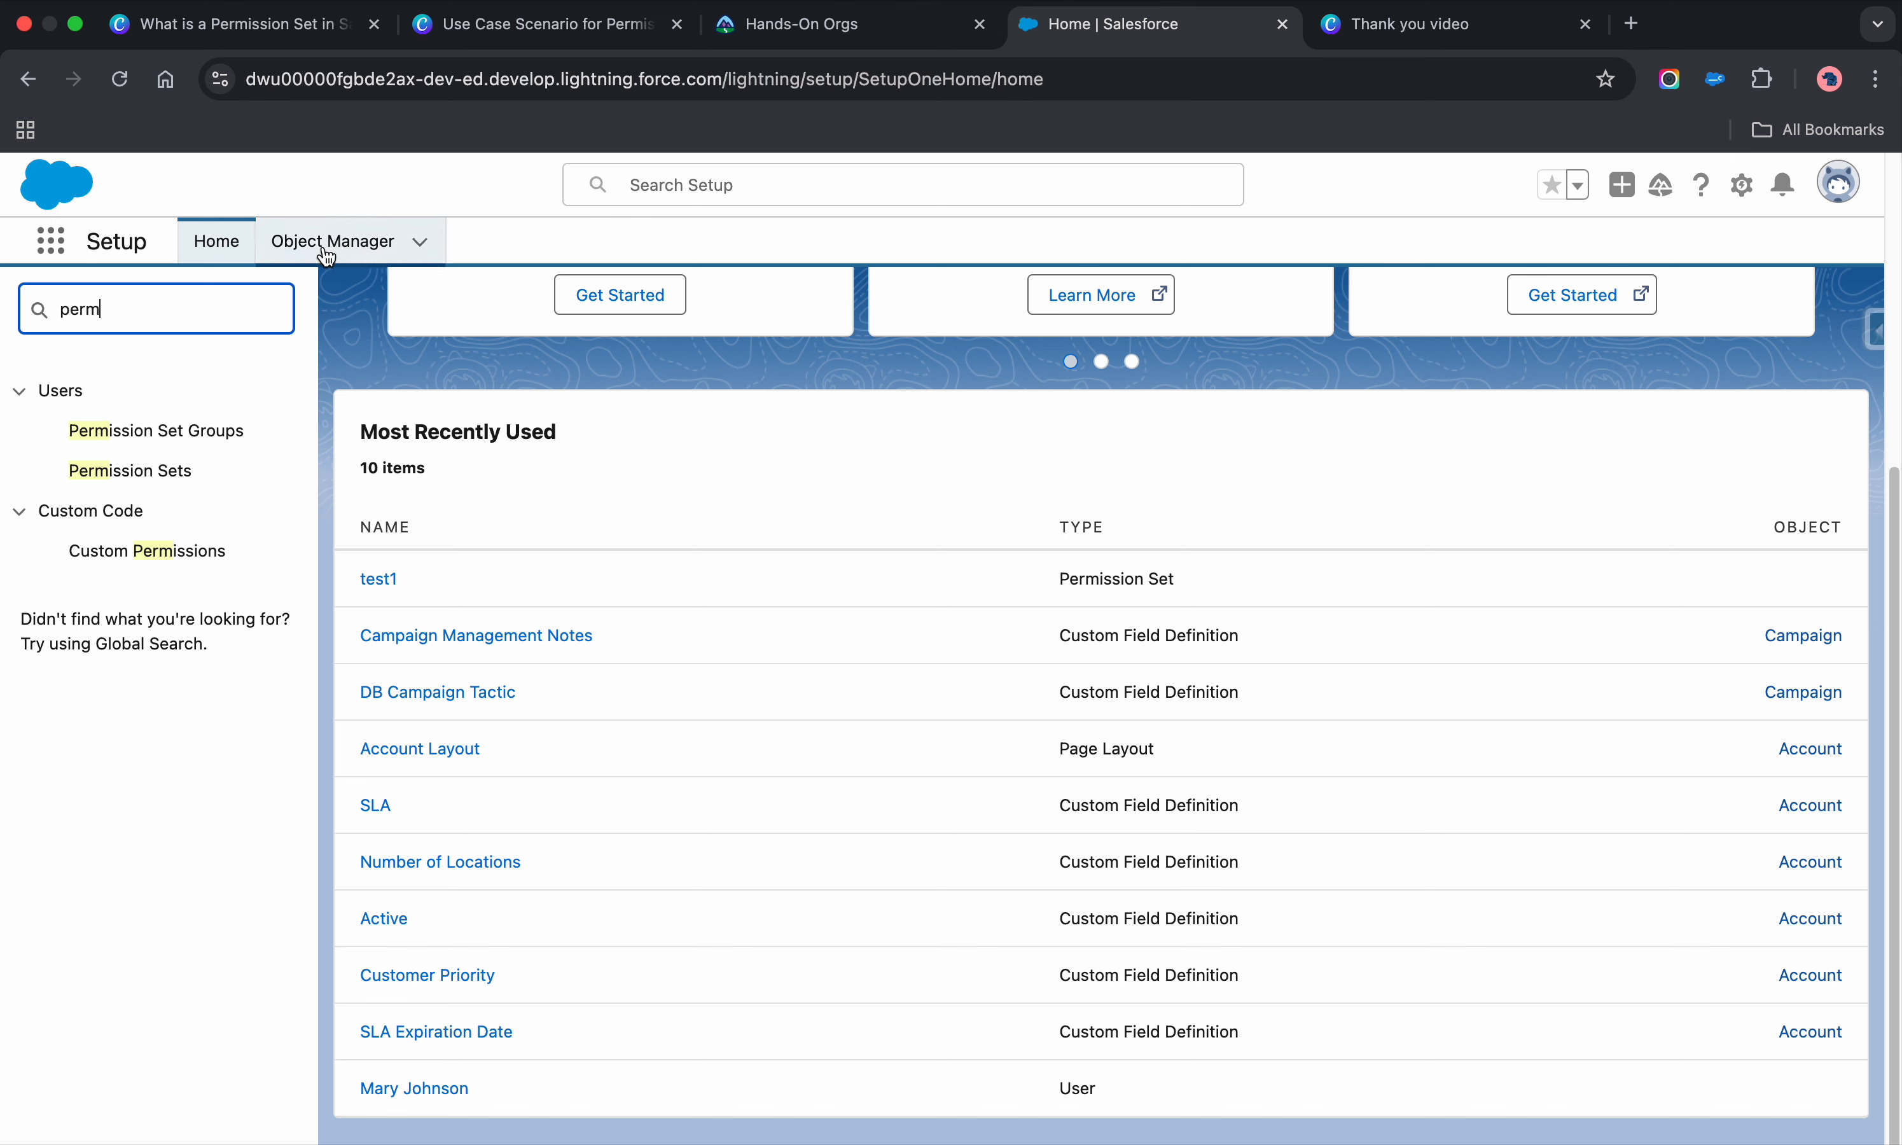
click(1741, 185)
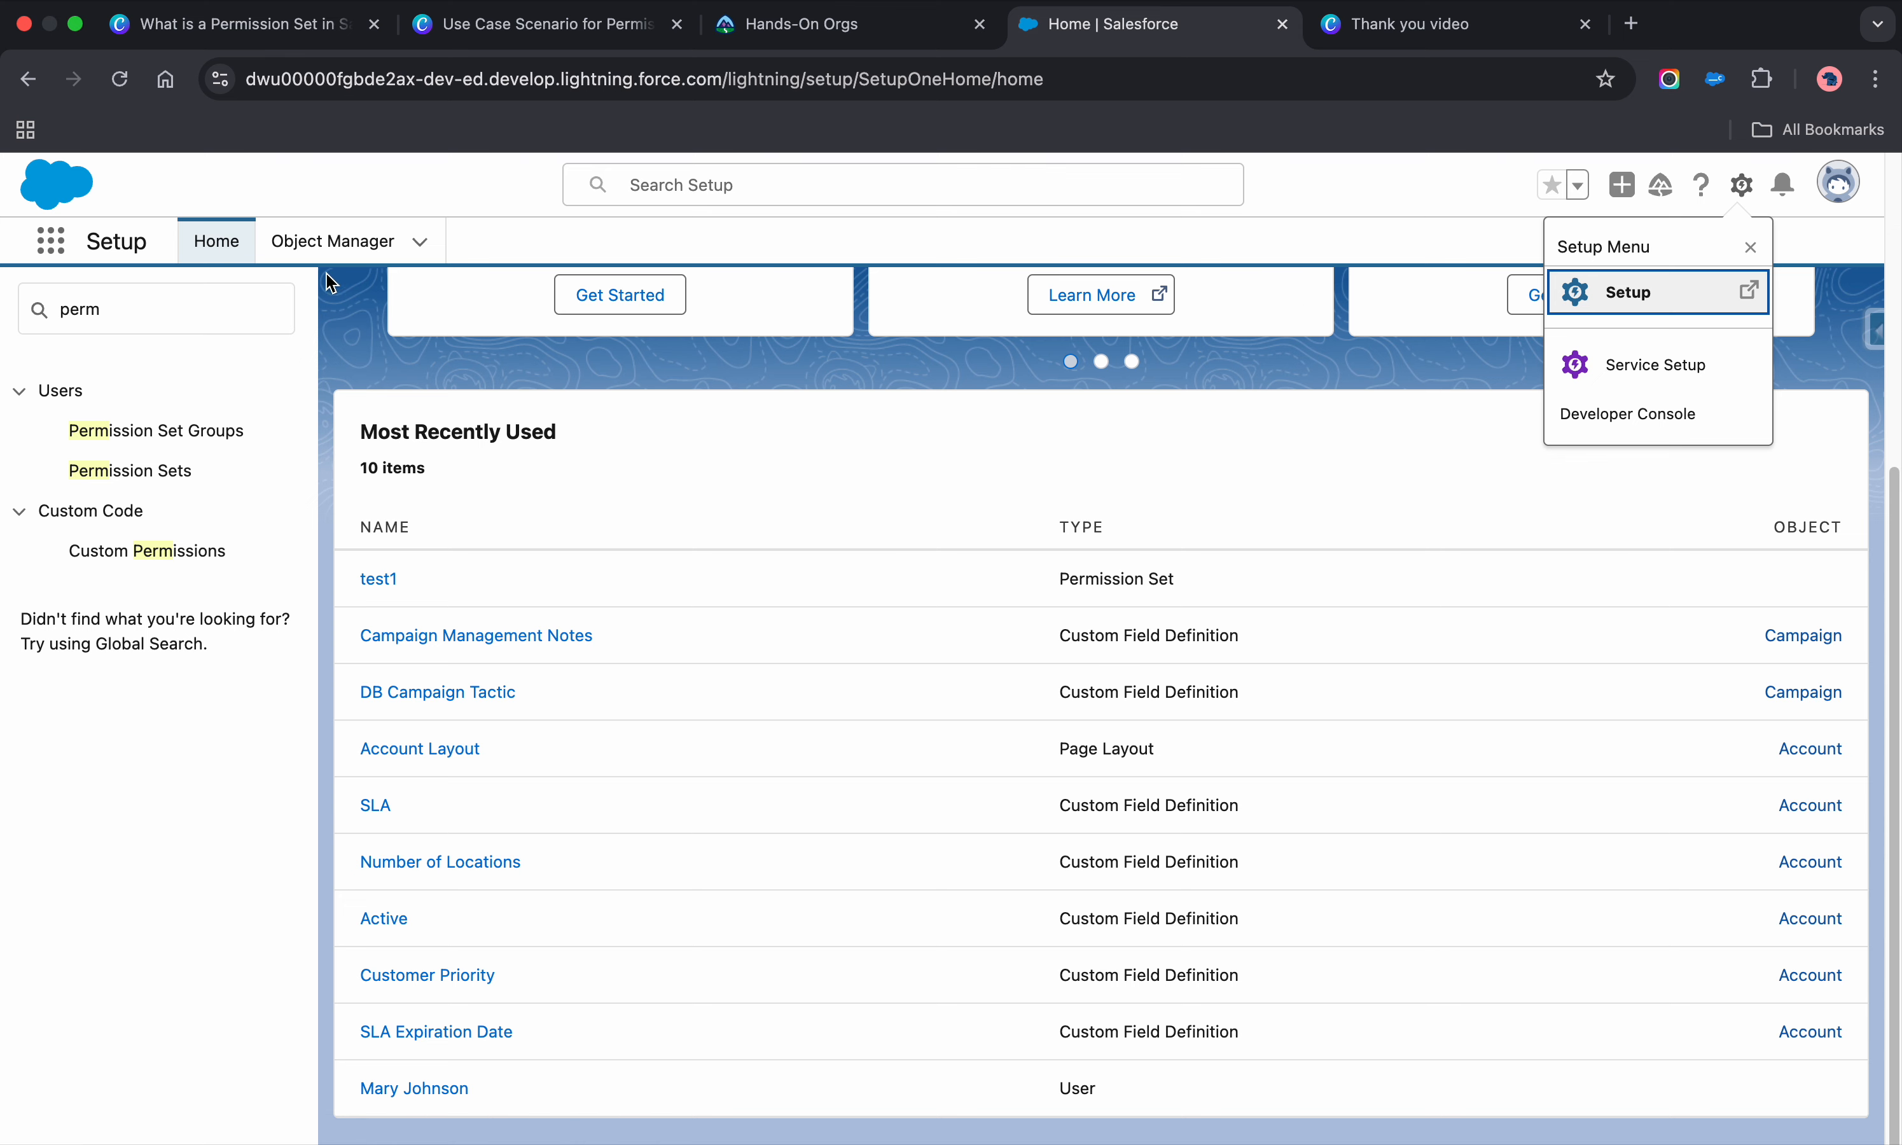
click(254, 295)
click(169, 471)
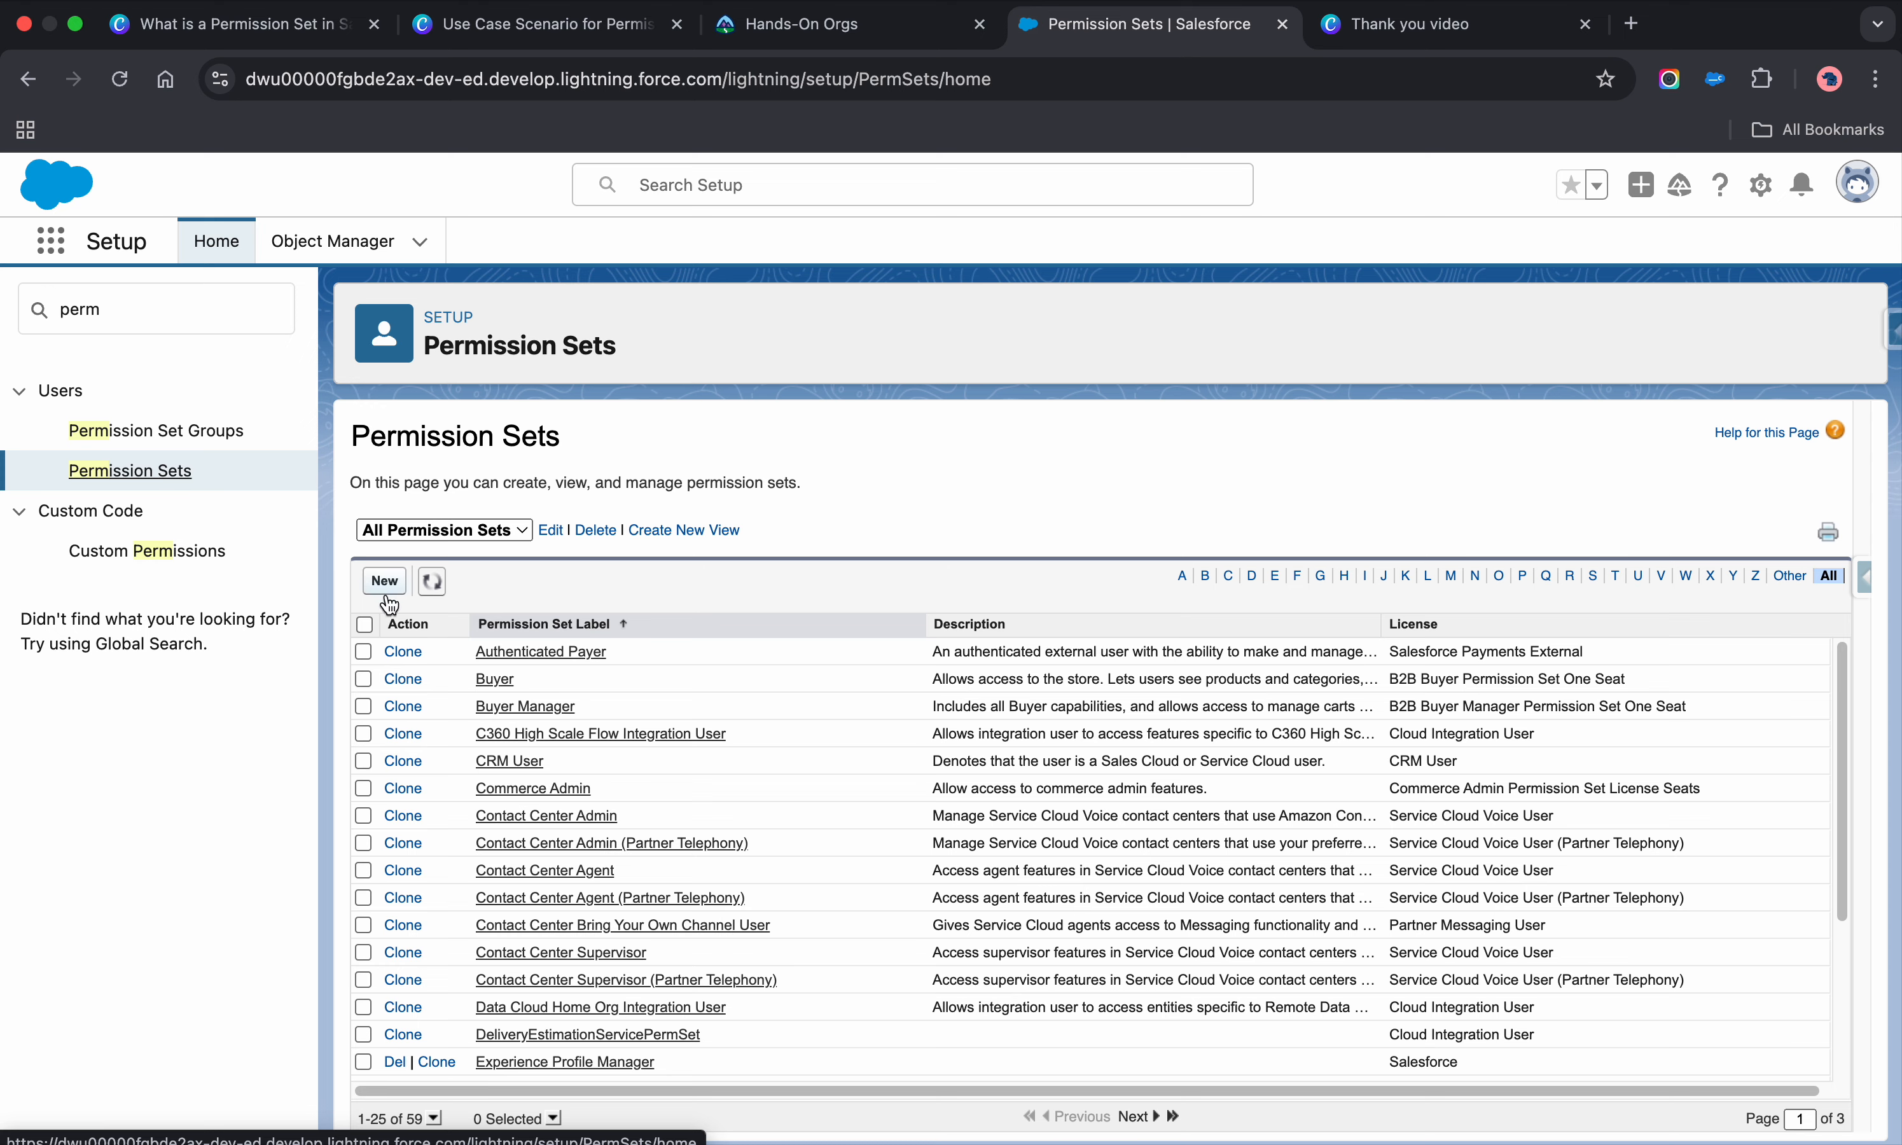
Step: Start a new permission set labelled "Enable Lightning Experience" with the API name Enable_Lightning_Experience
click(384, 581)
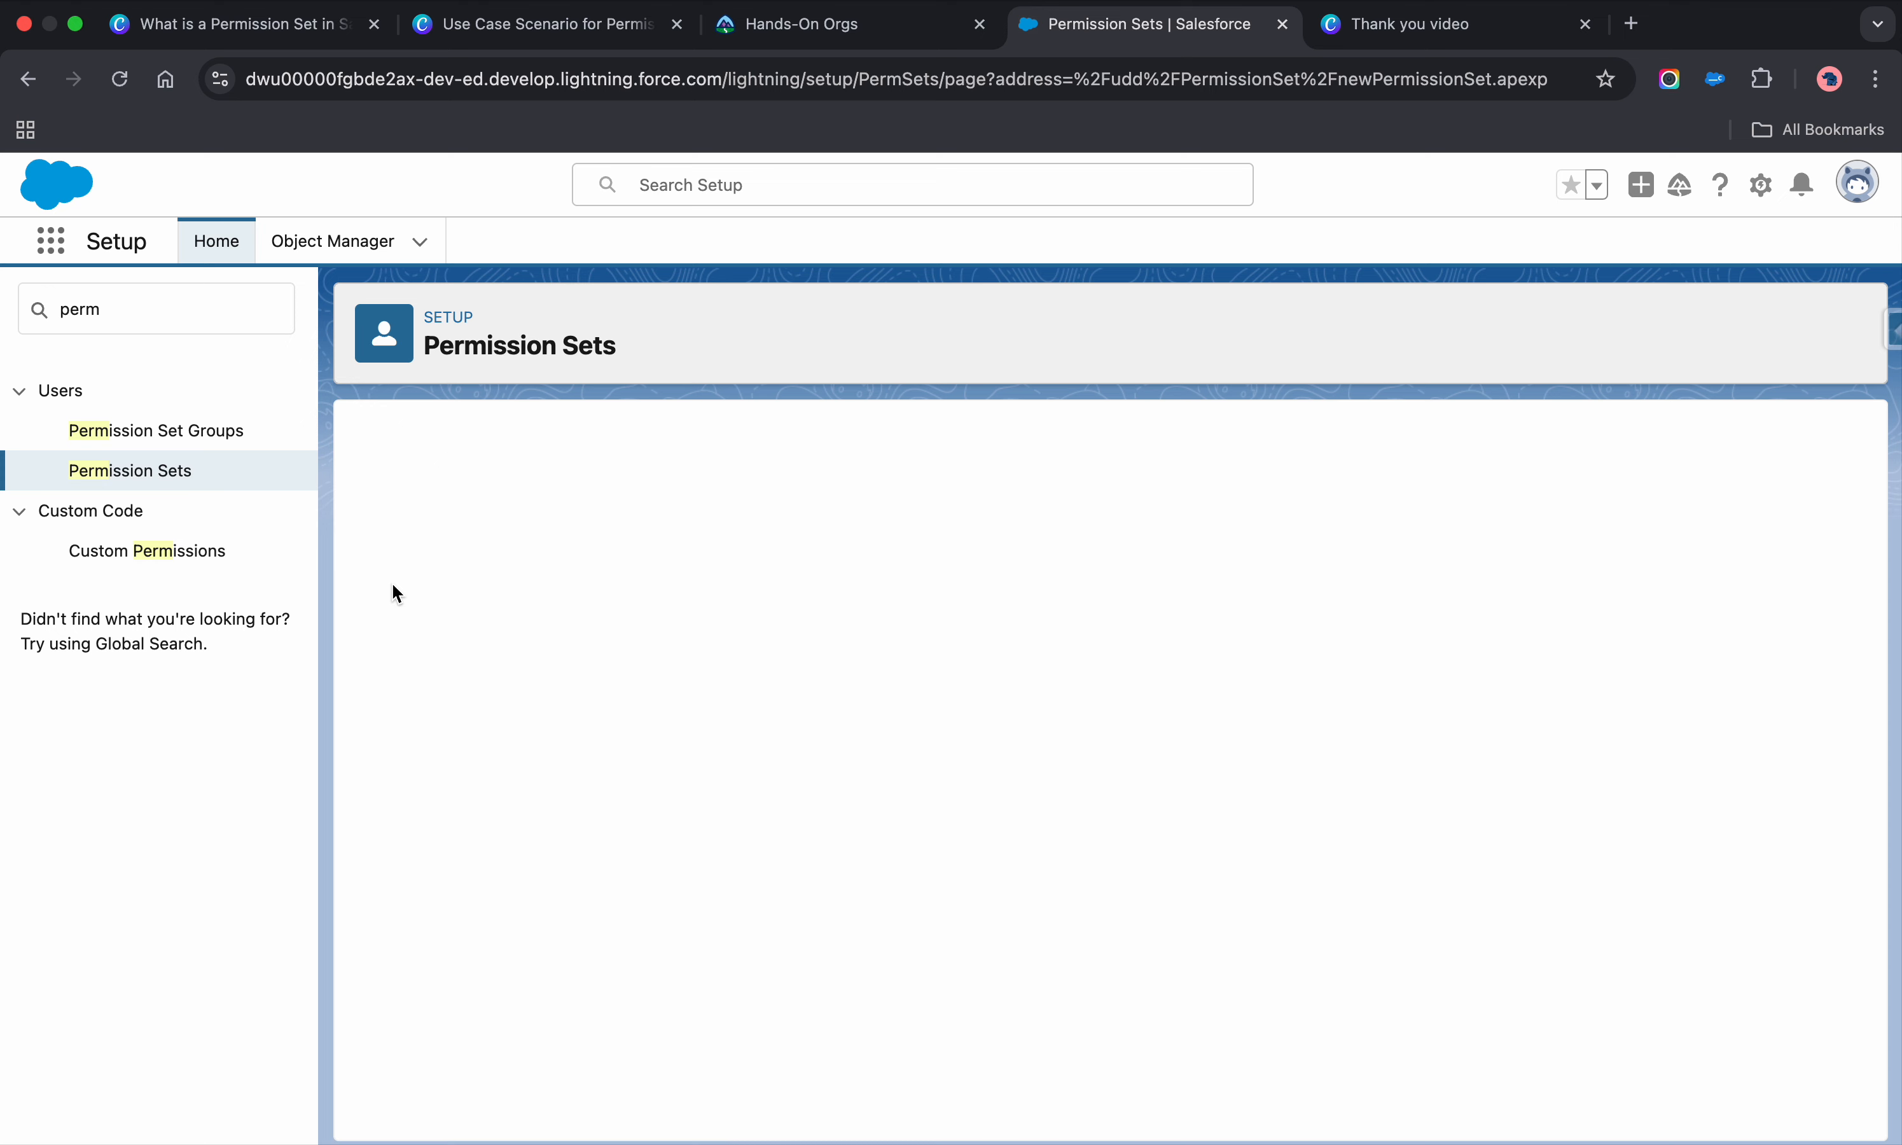
click(813, 631)
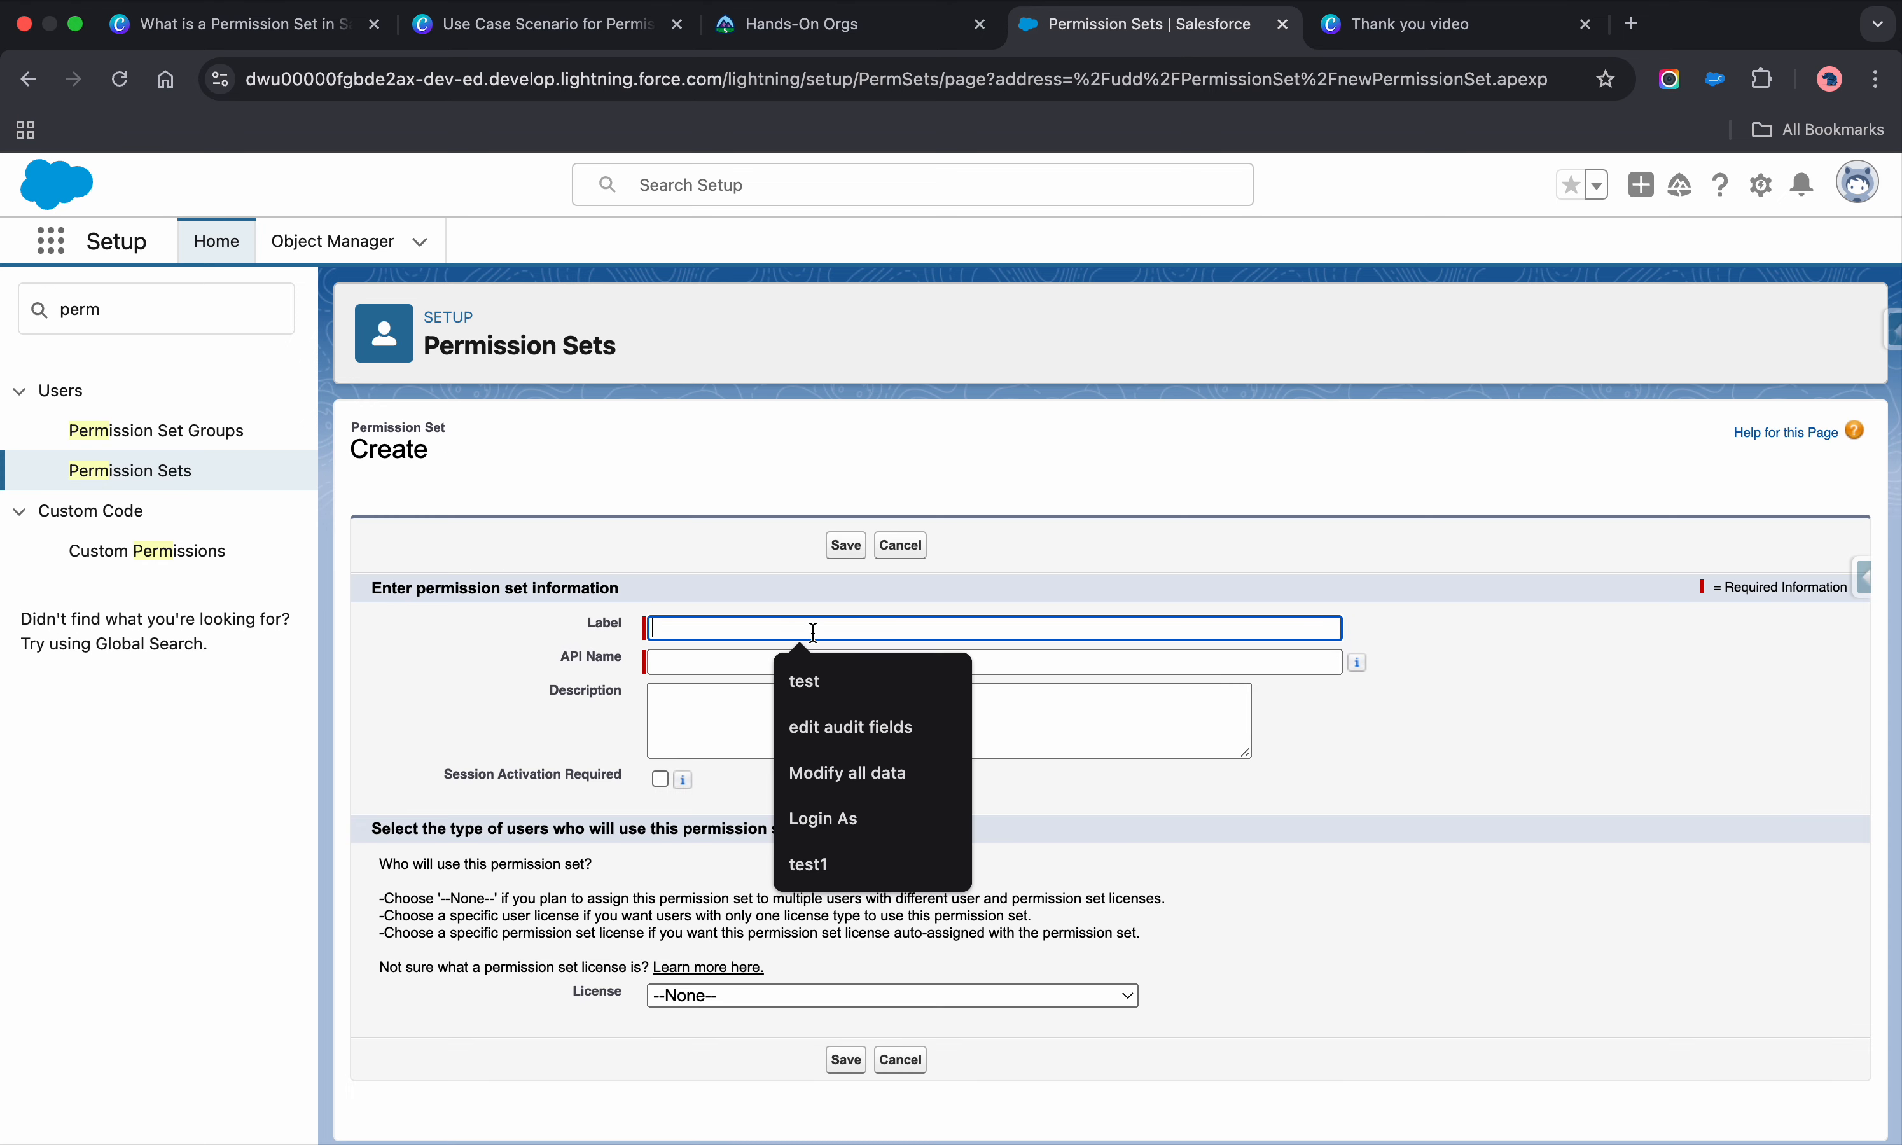
text(Enable )
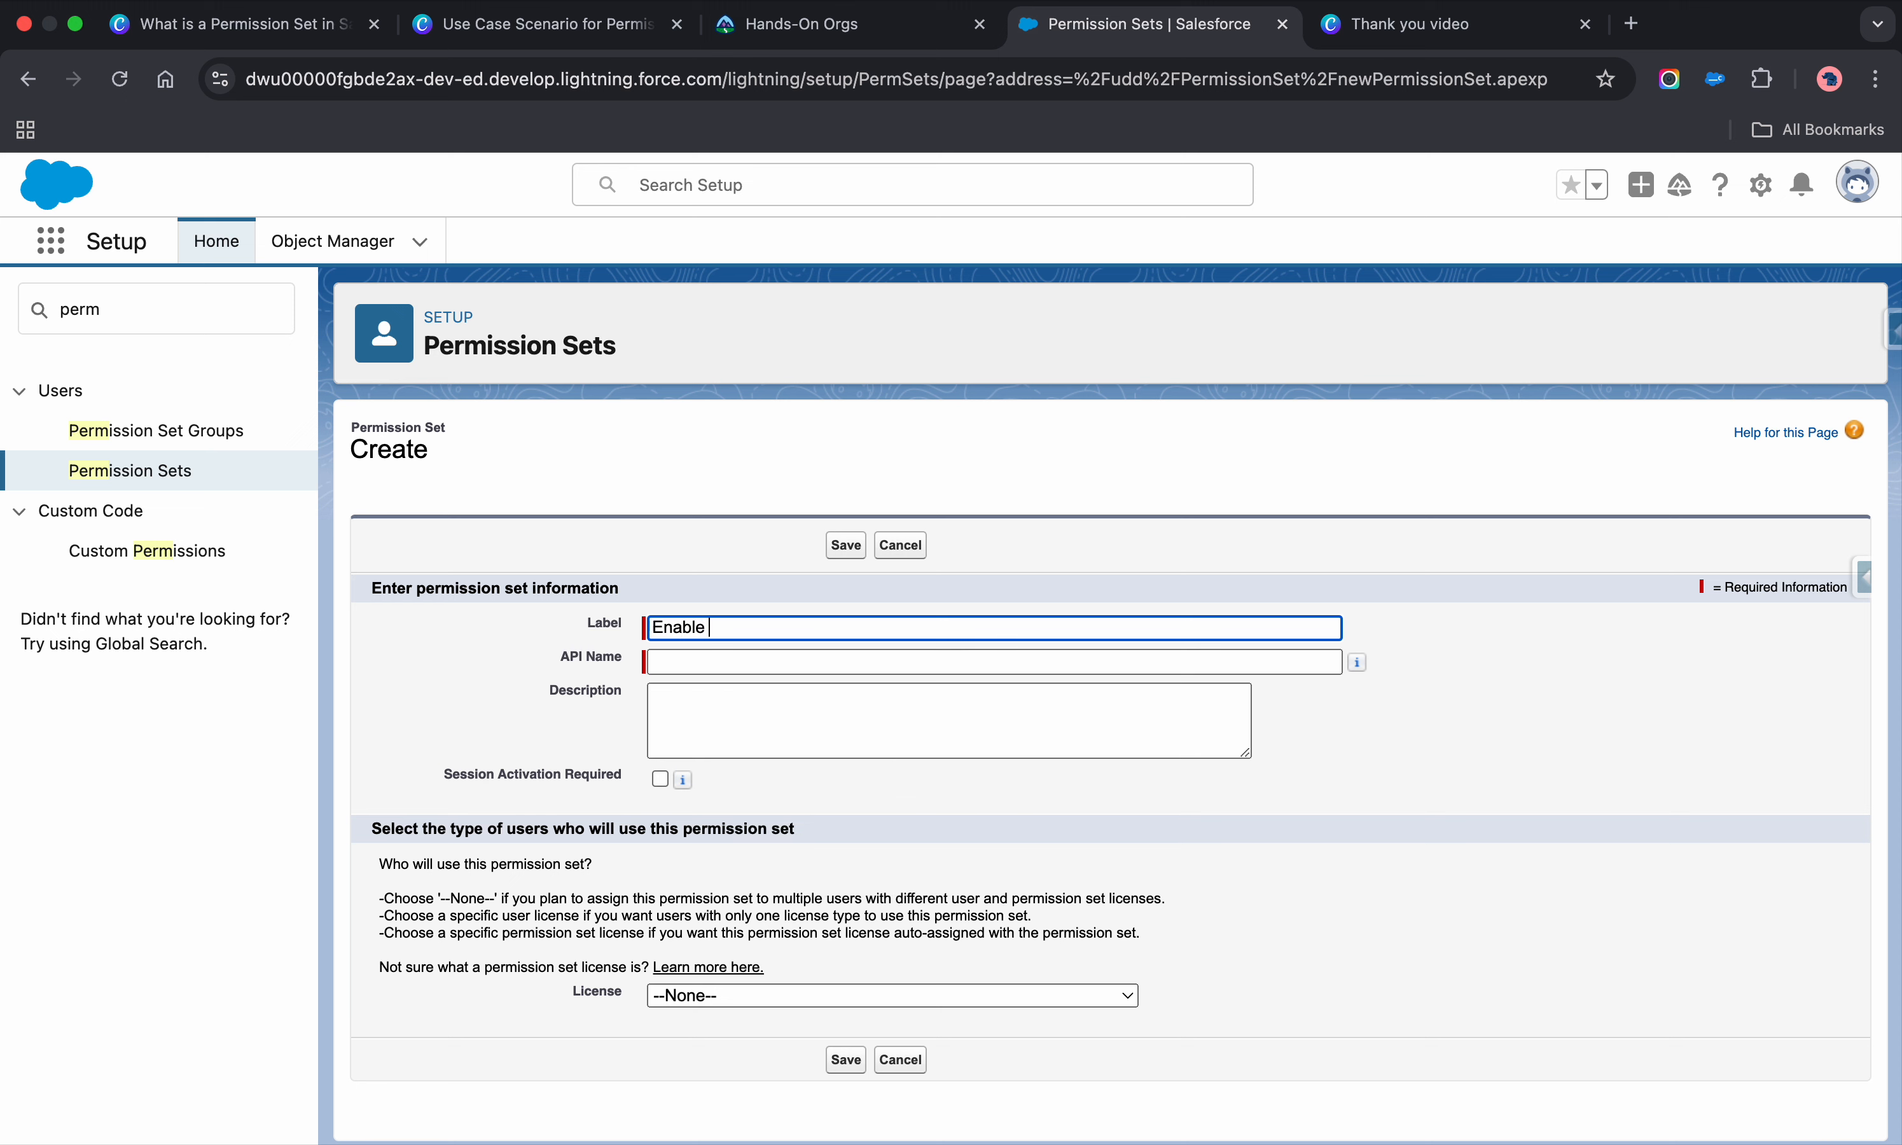
text(Lightning Experience)
click(806, 662)
Step: Describe the permission set as "Ticket number - 798" and, on a second line, "This PS allows a user to experience lightning Interface"; save it
click(723, 747)
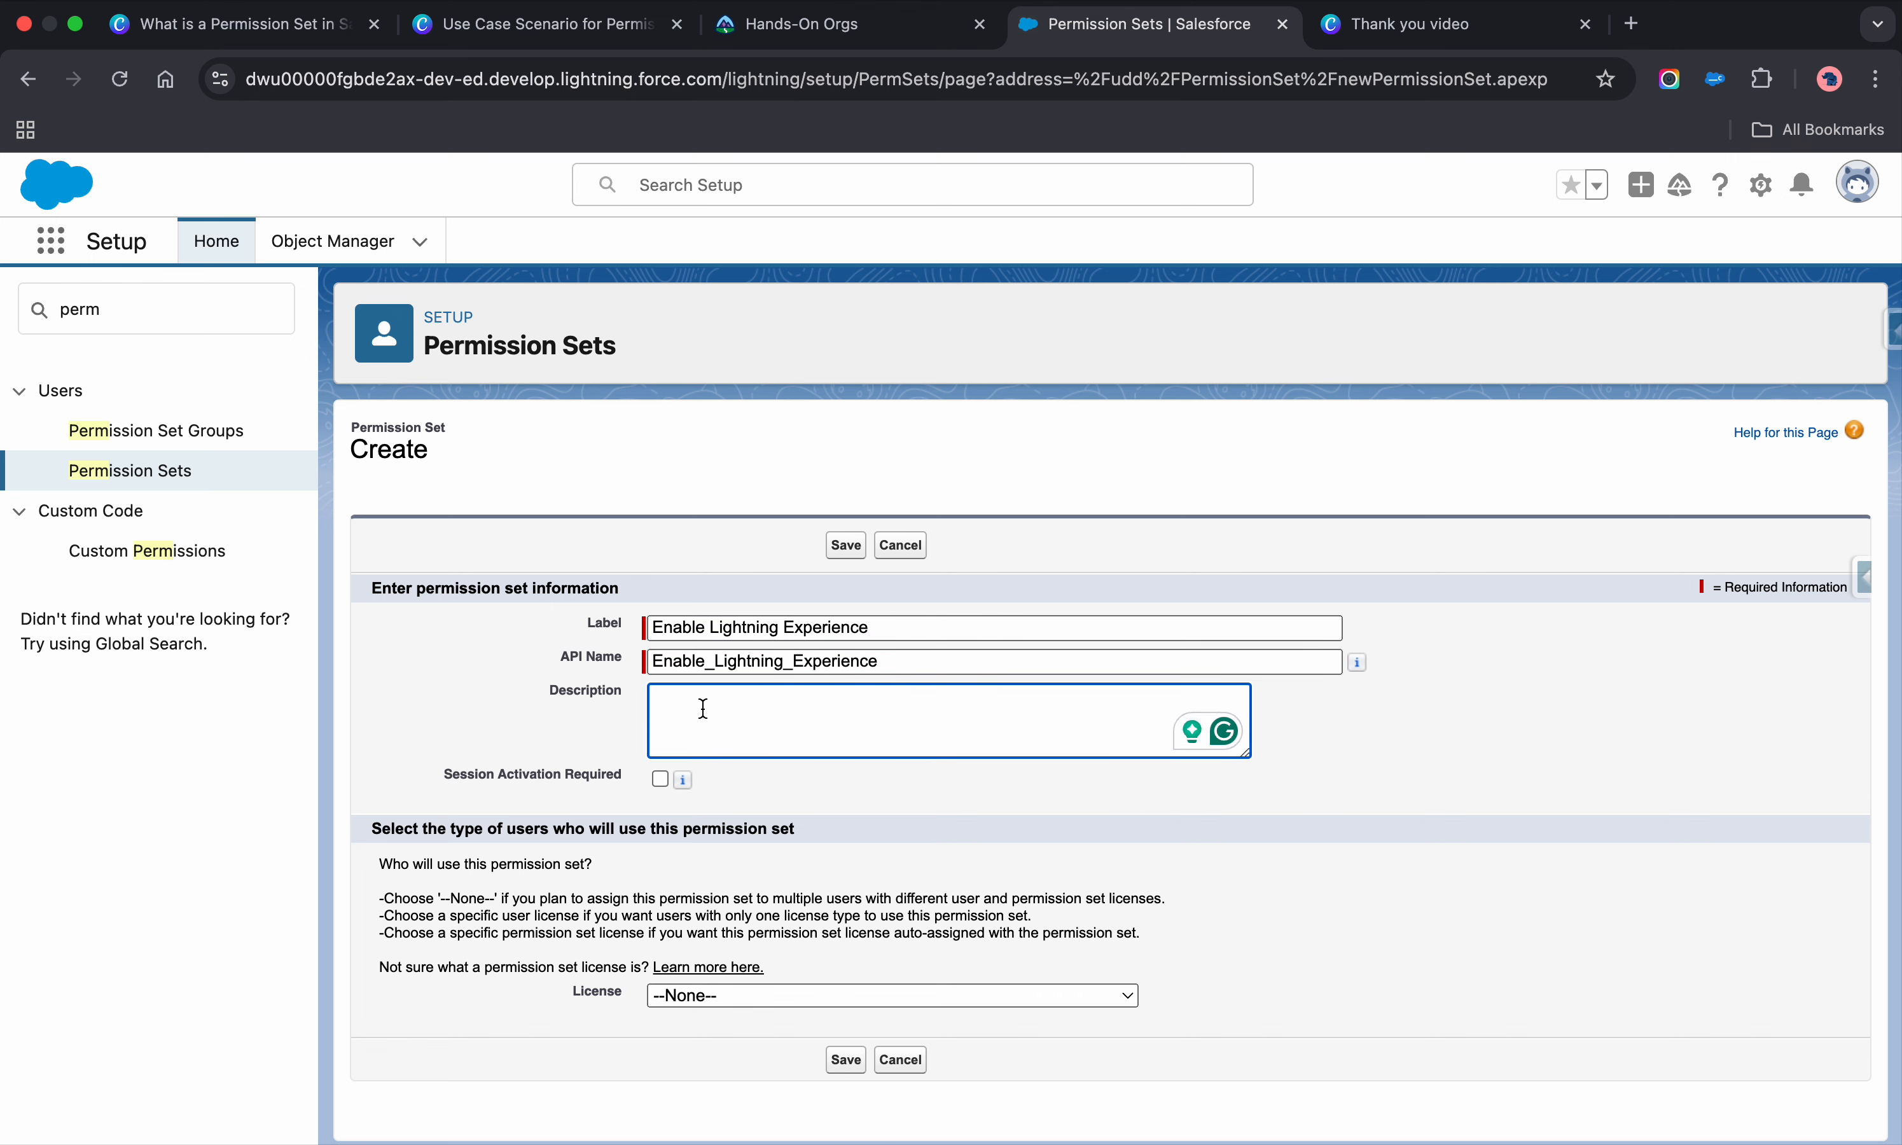
text(Tid)
text(ket number )
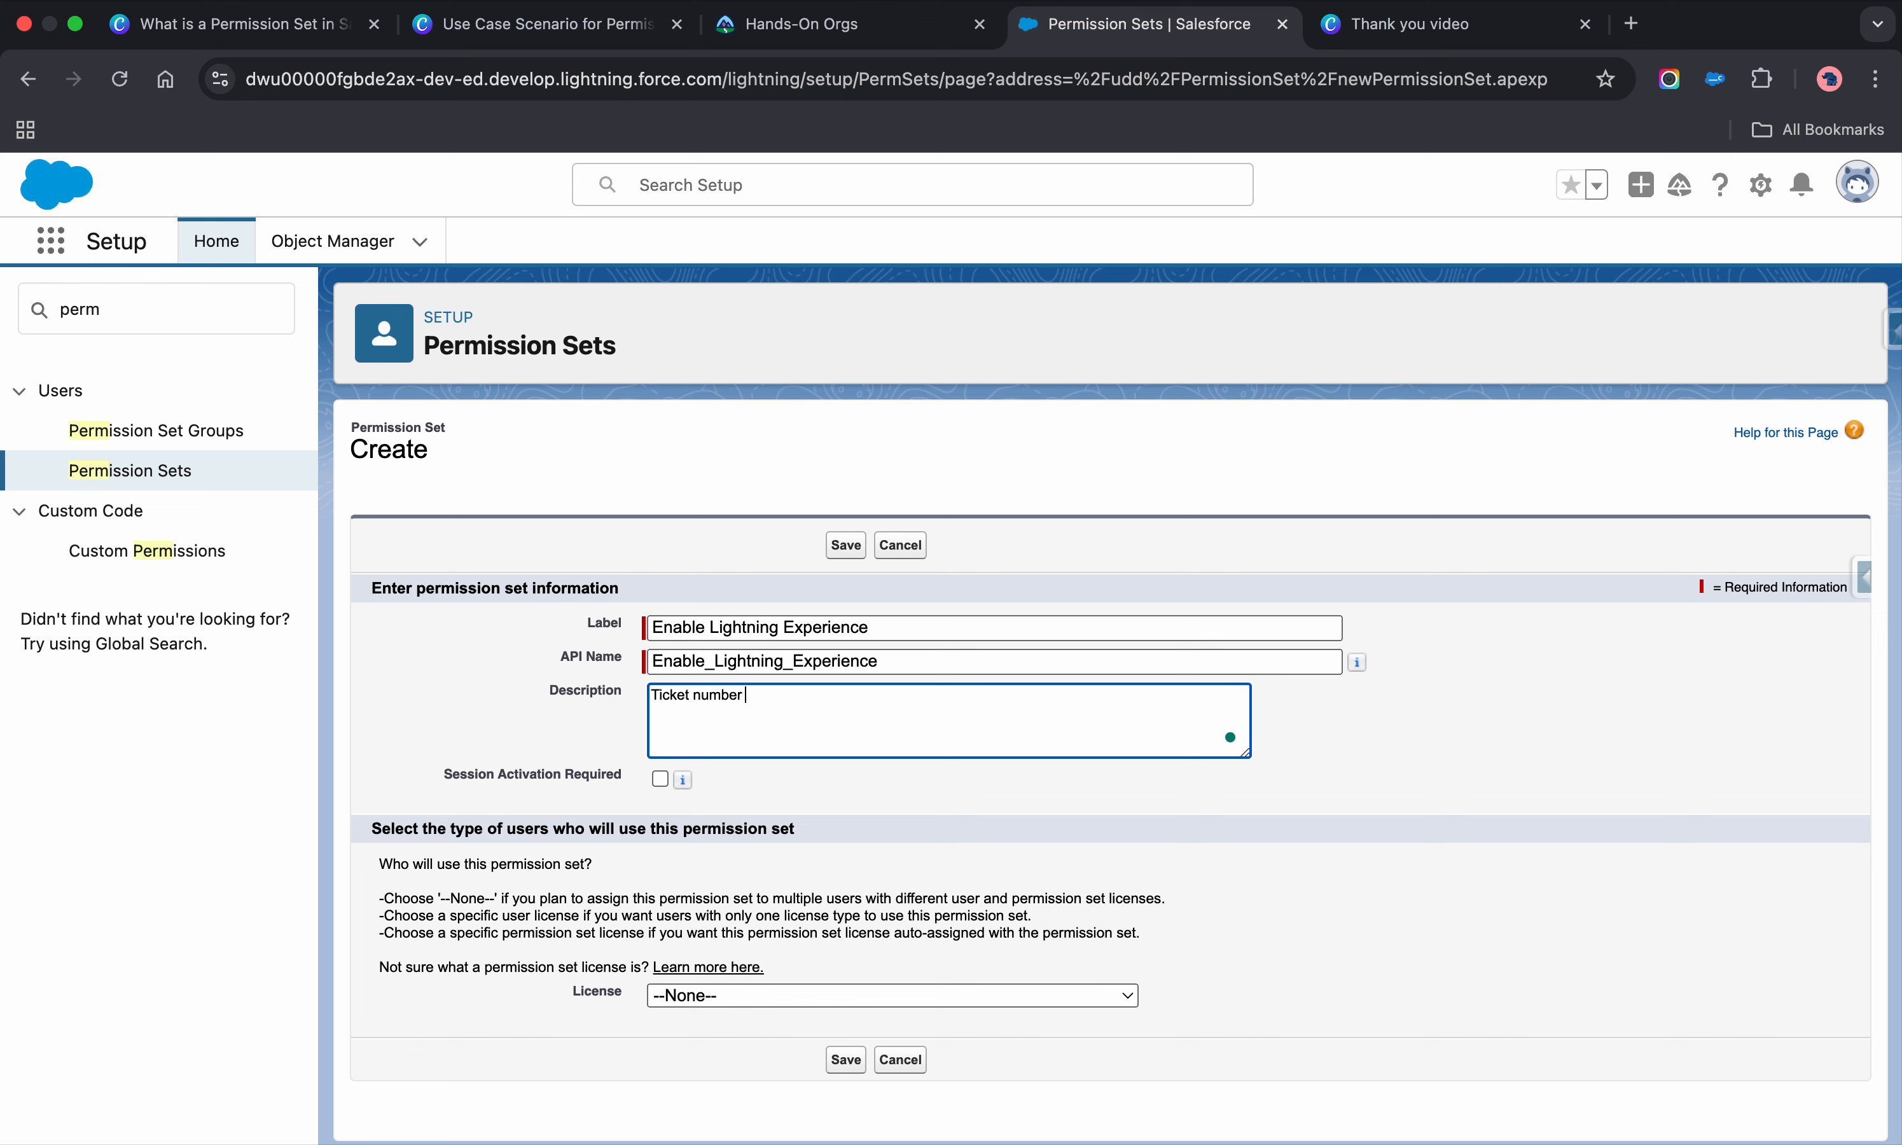
text(- 798)
key(Return)
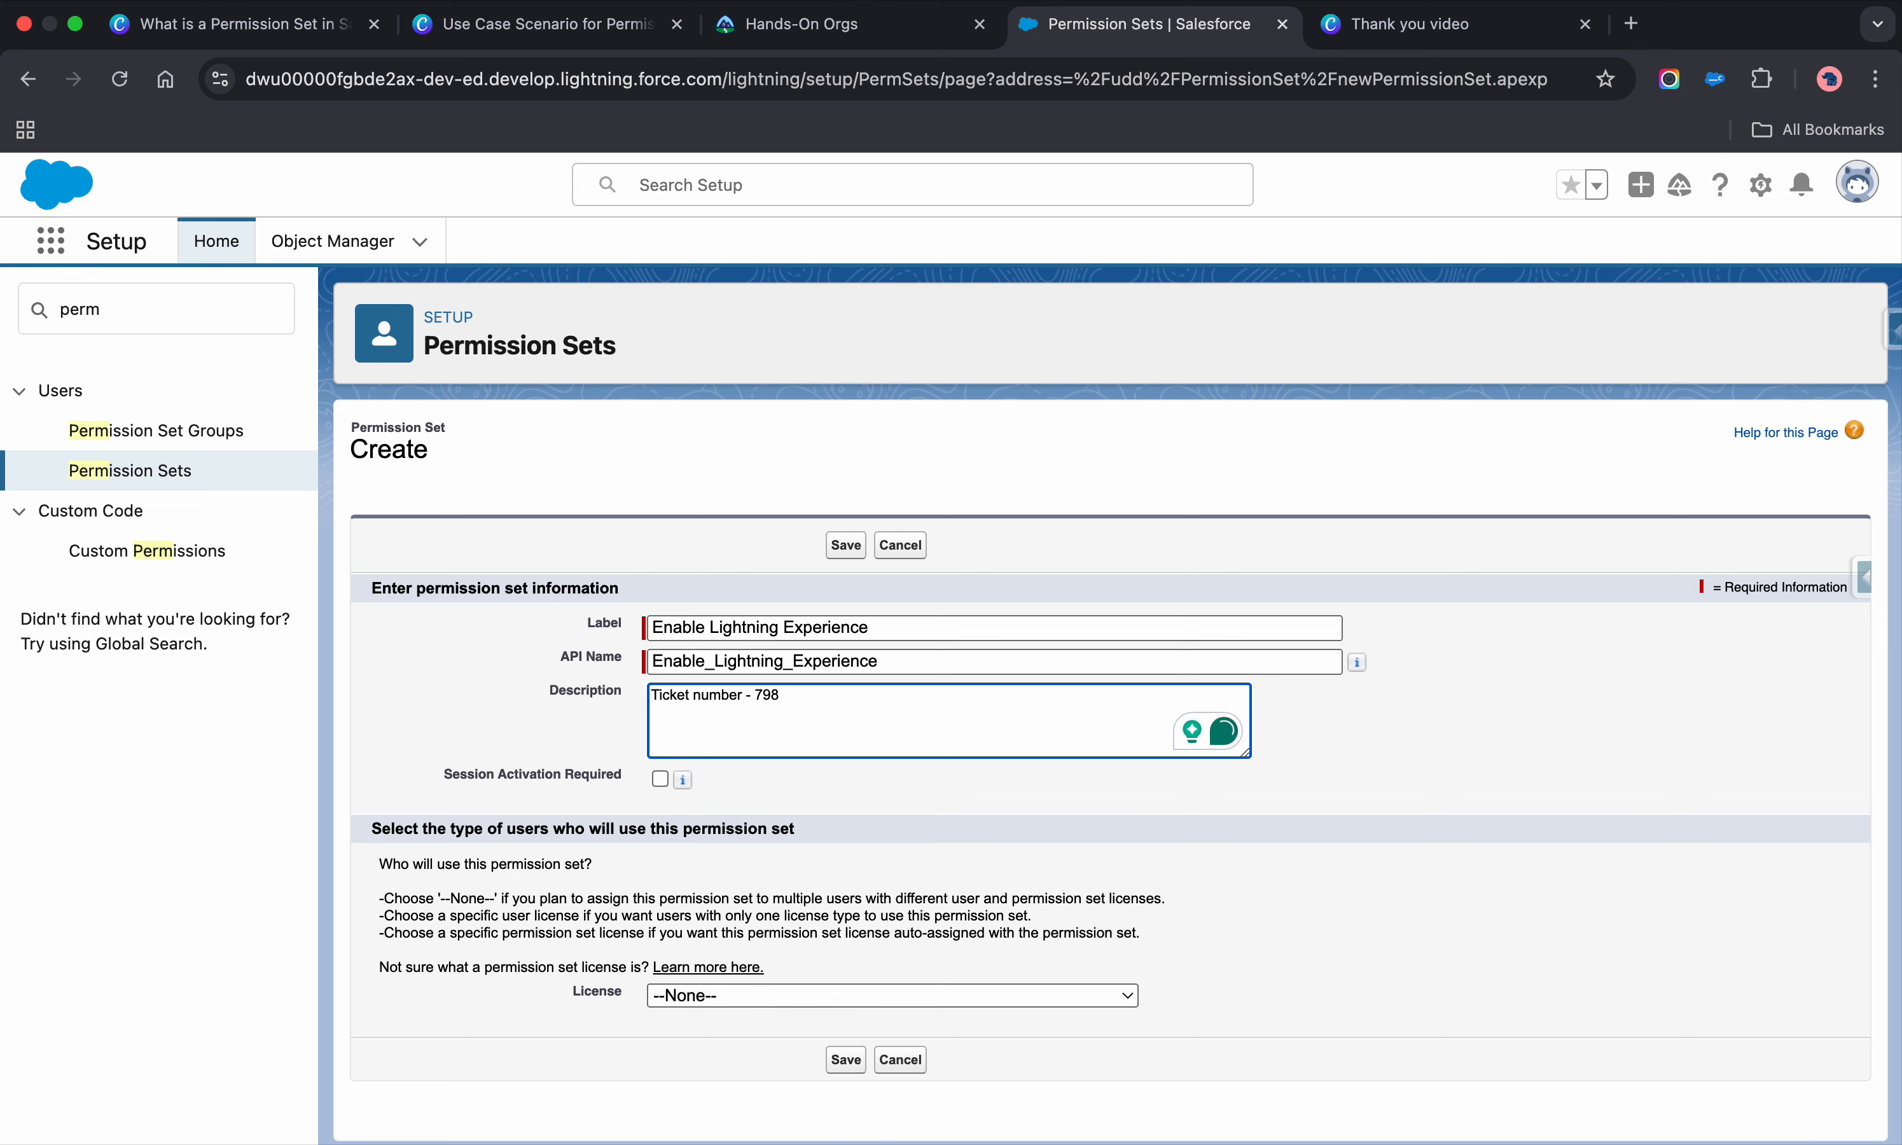
text(This PS allows a)
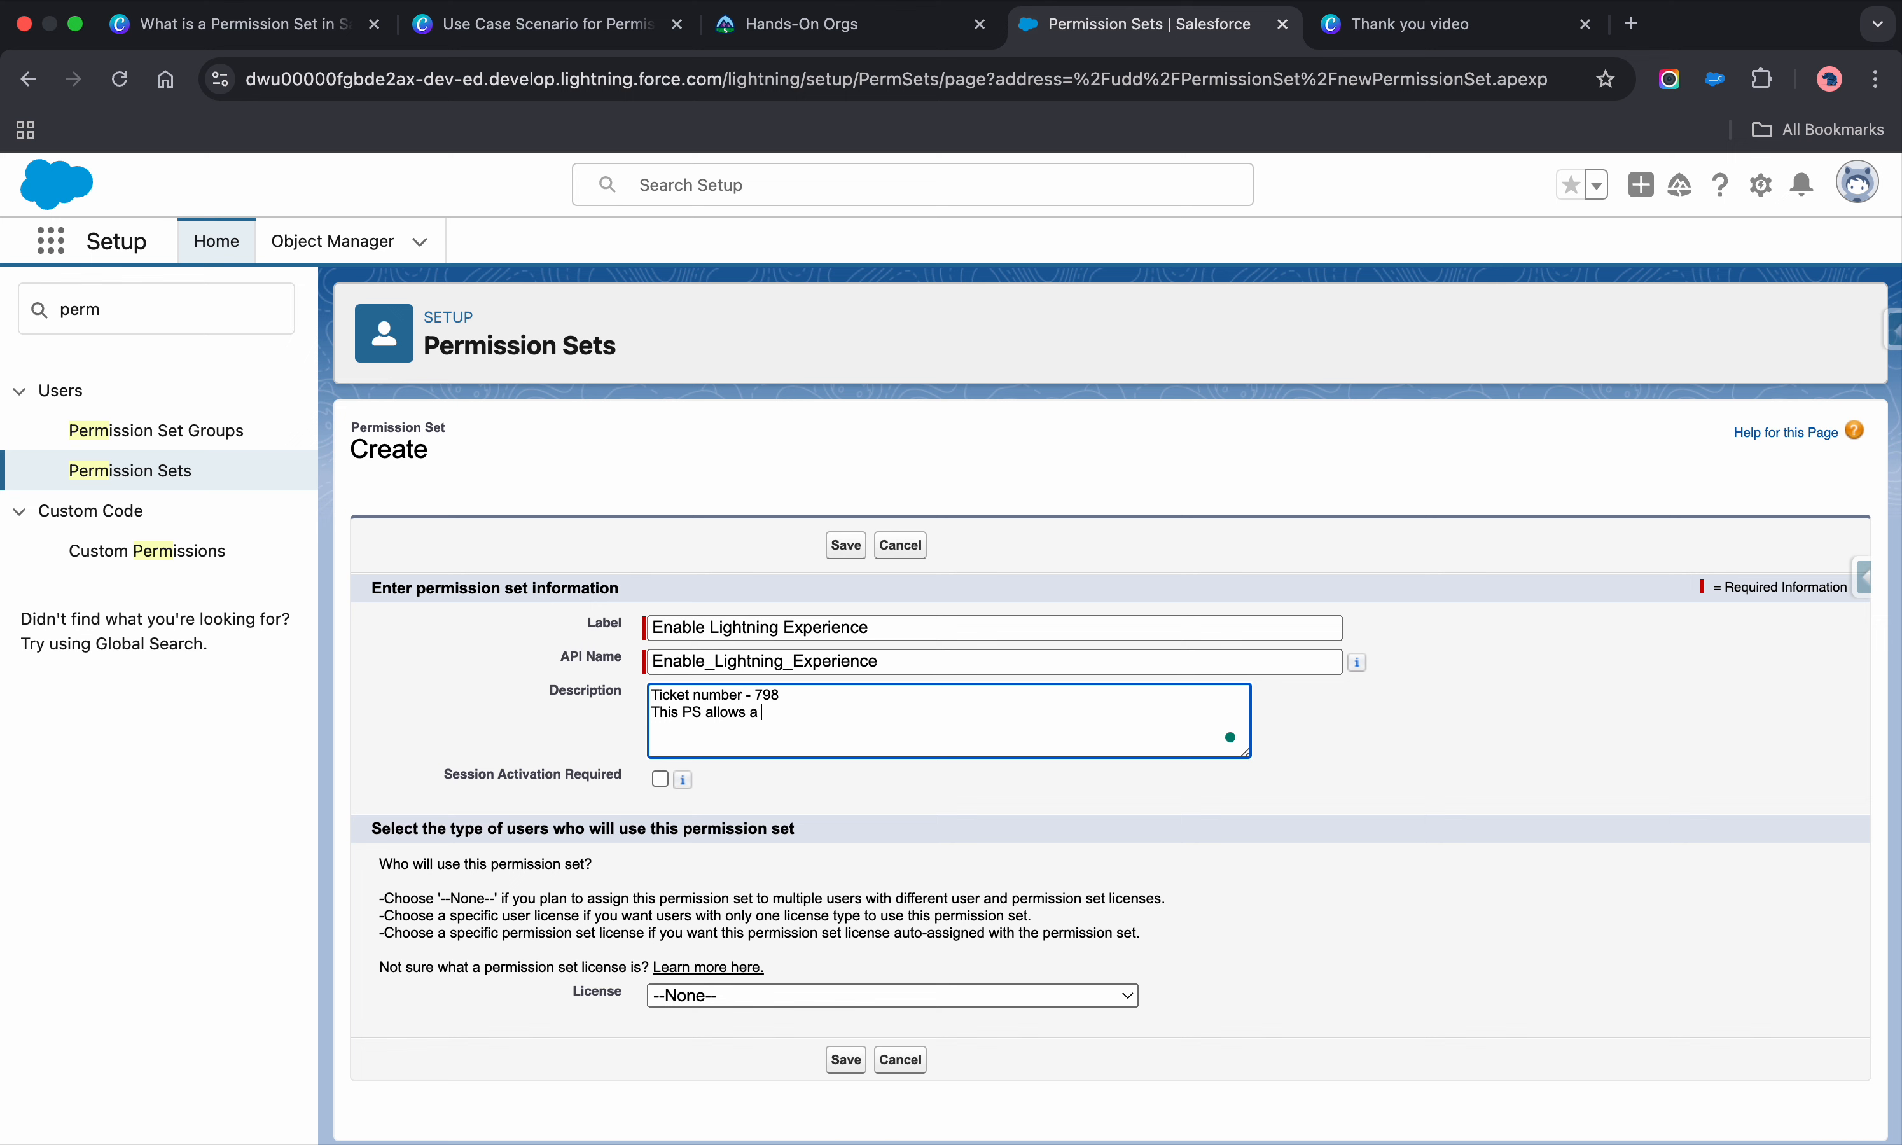
text(experience lughtning Interface)
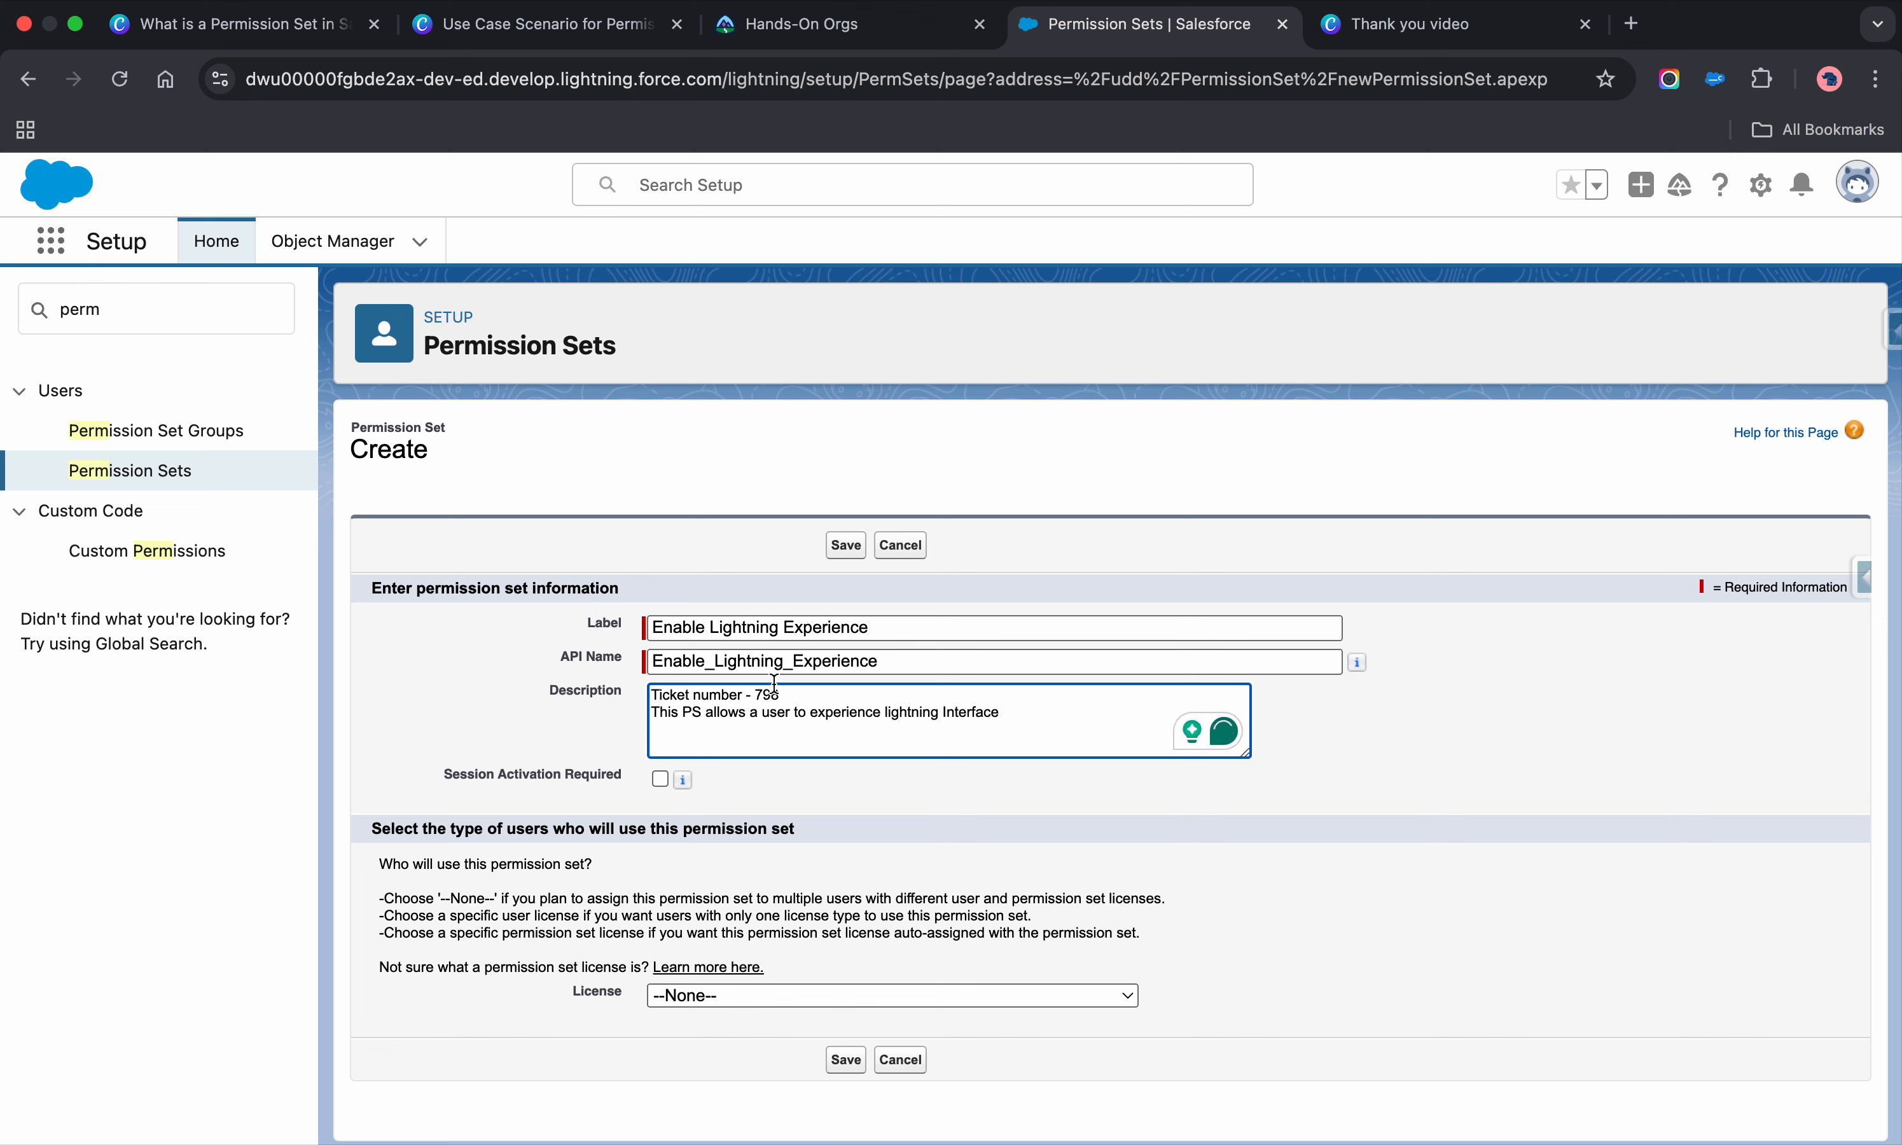
click(845, 544)
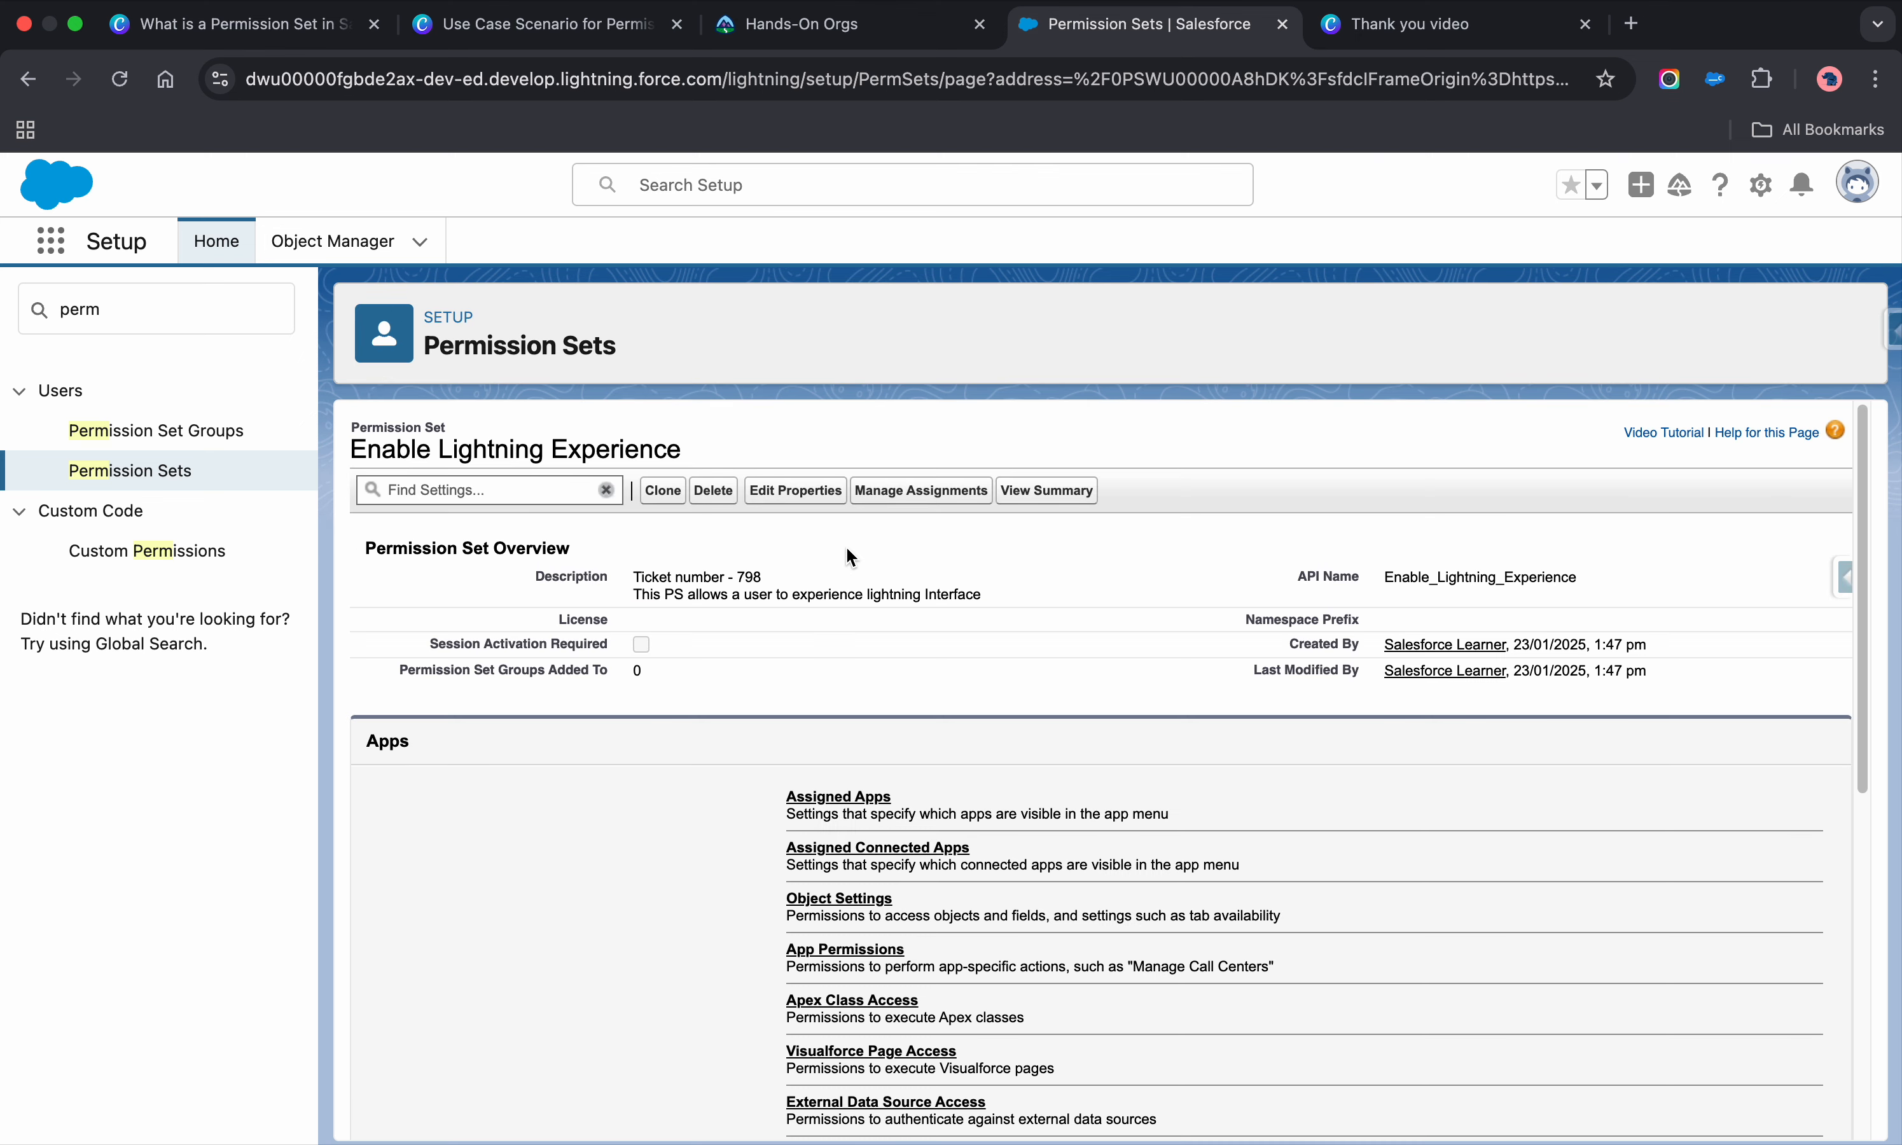
Step: Search the permission set's settings for "ligh" and open the Lightning Experience User system permission
scroll(673, 648, down, 10)
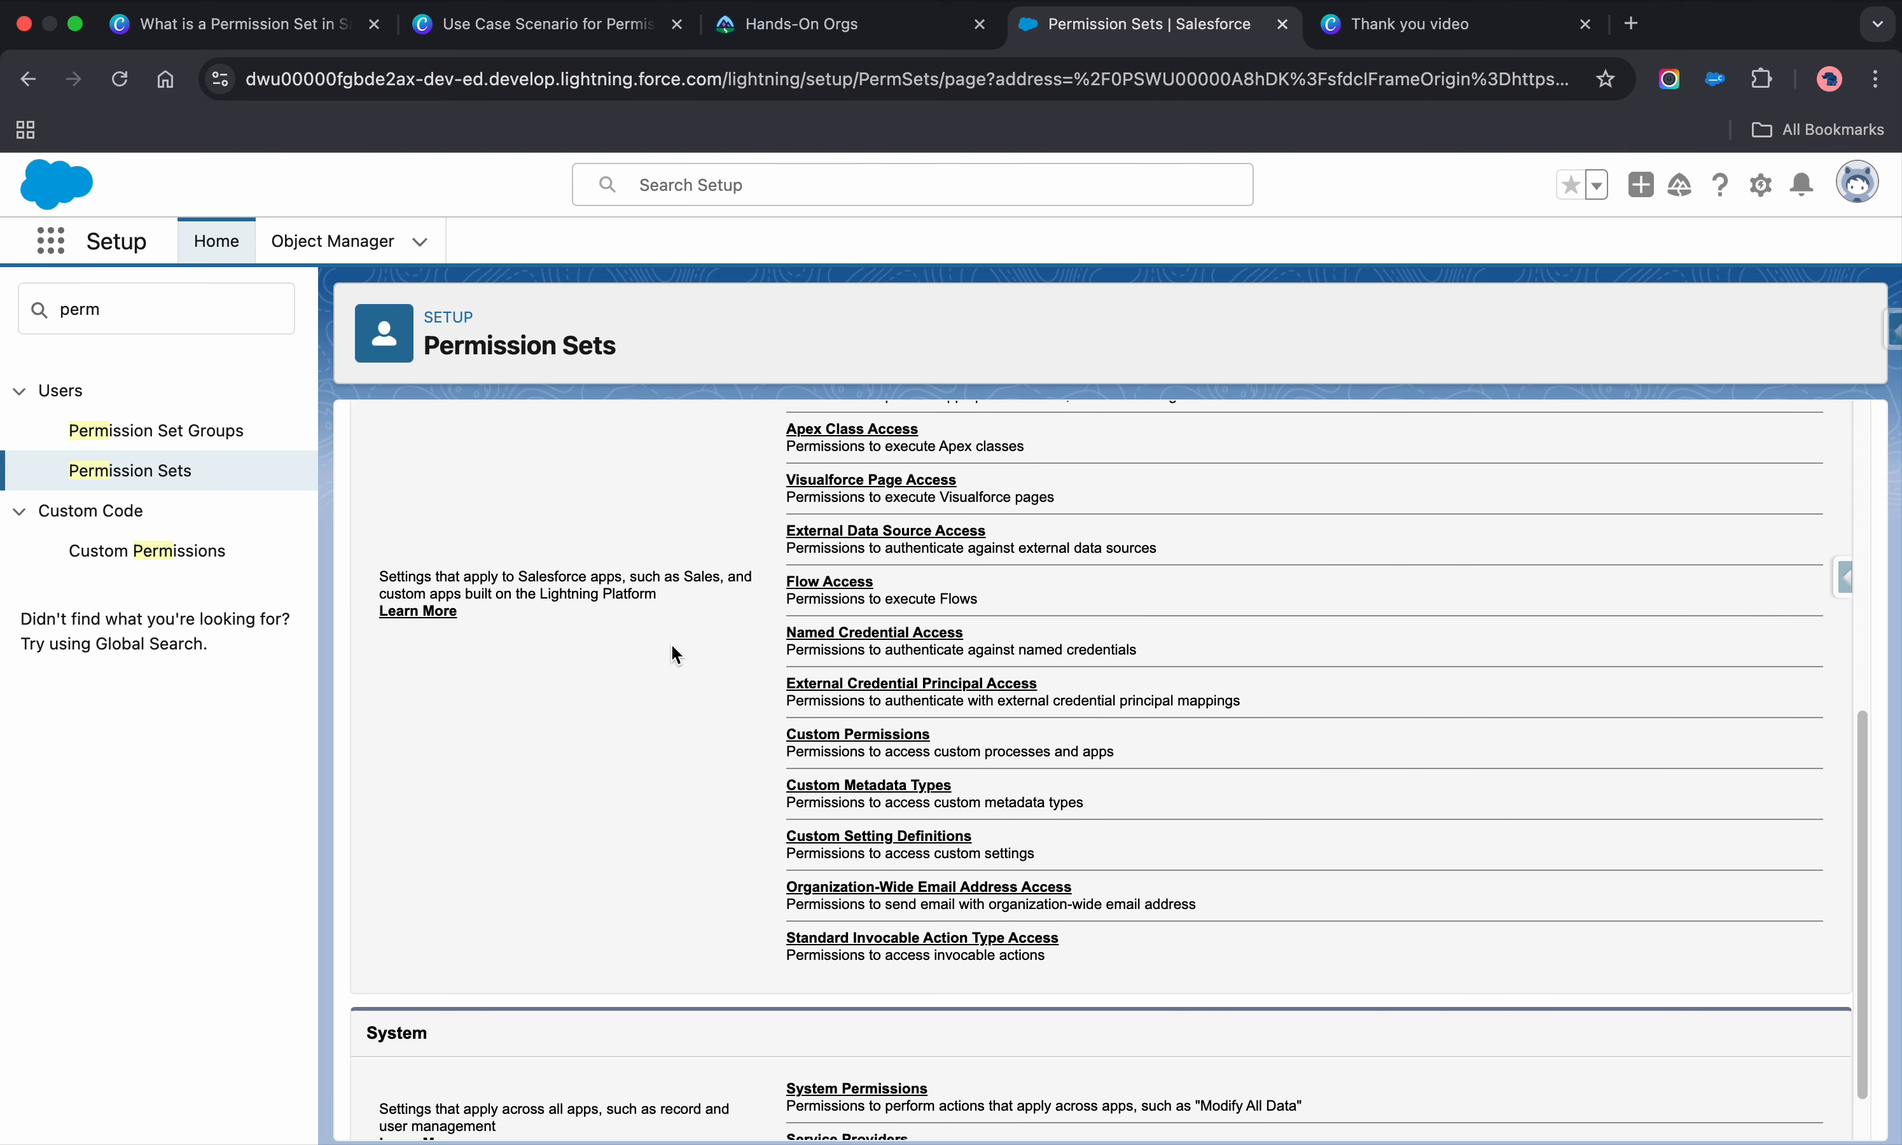
scroll(670, 641, up, 10)
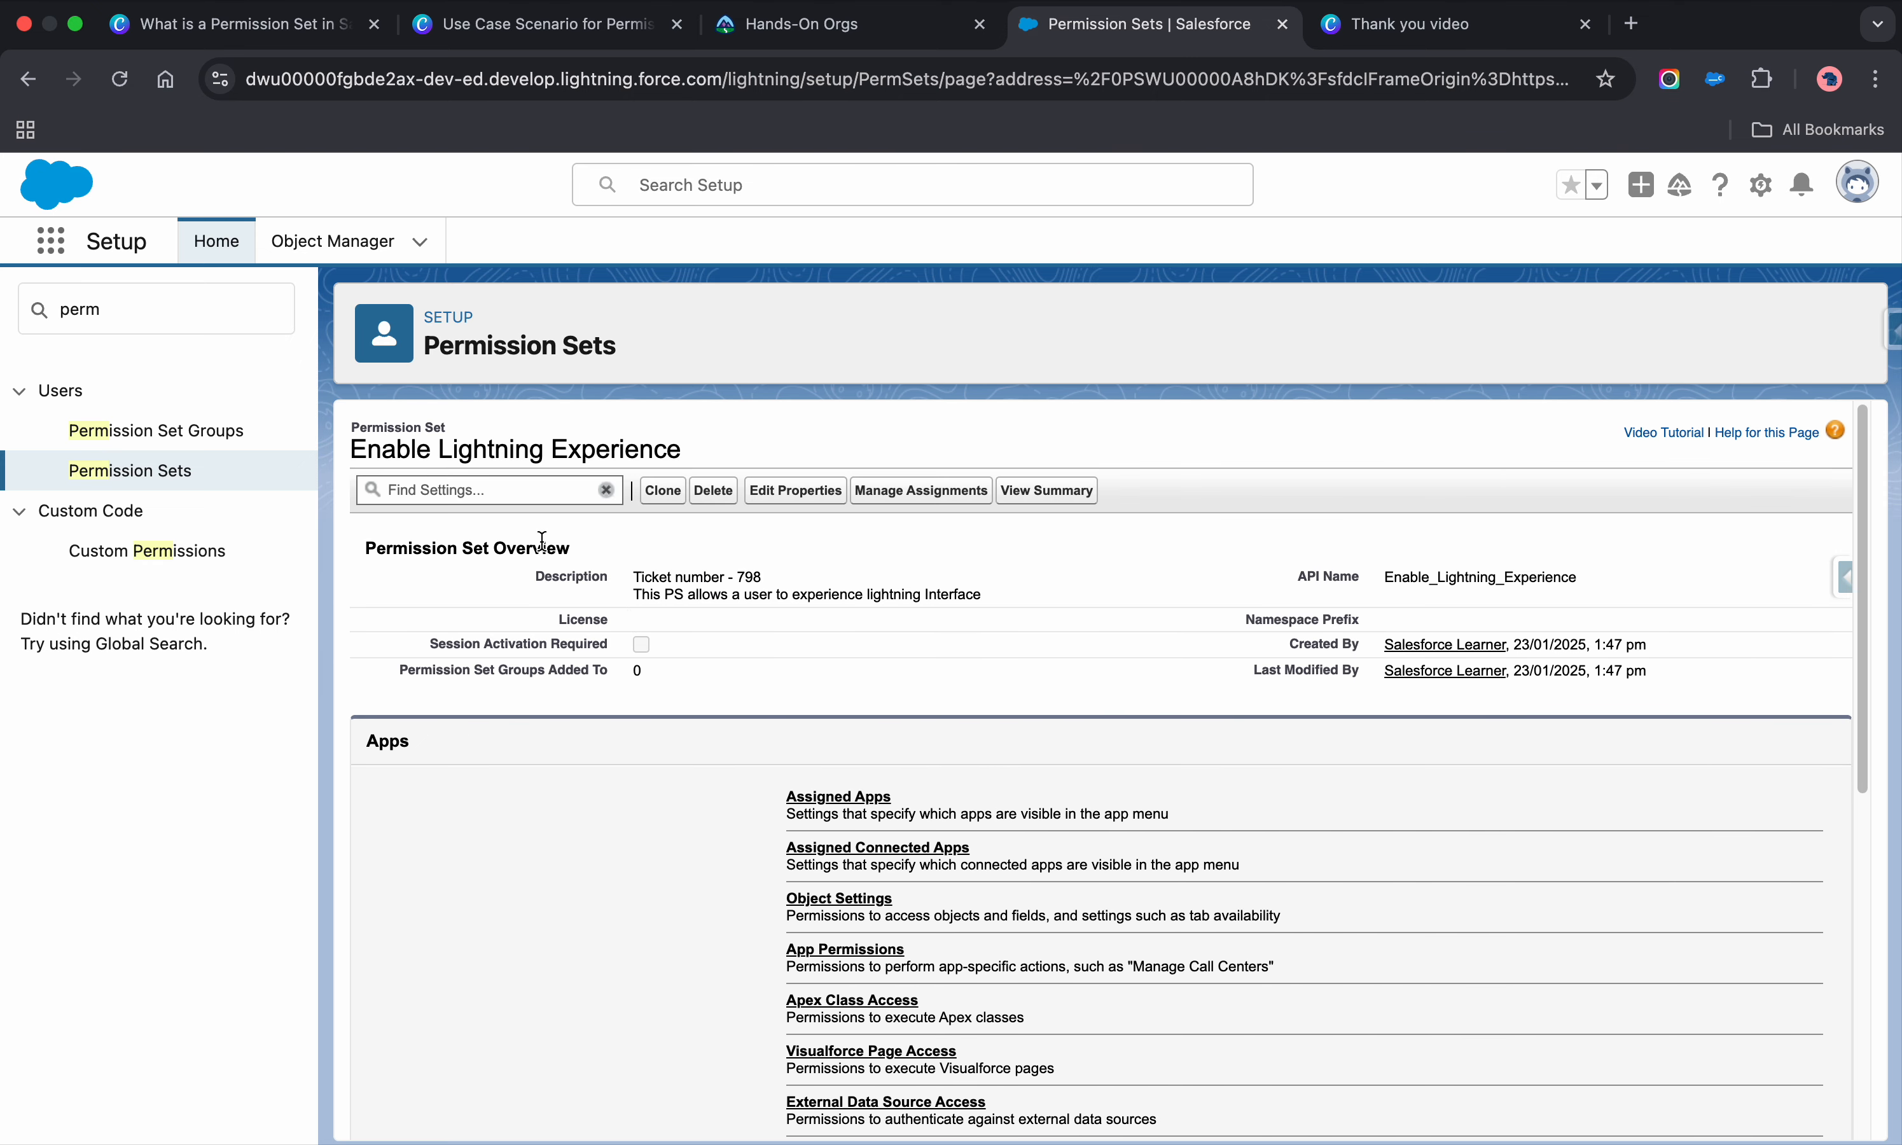
click(509, 493)
text(ligh)
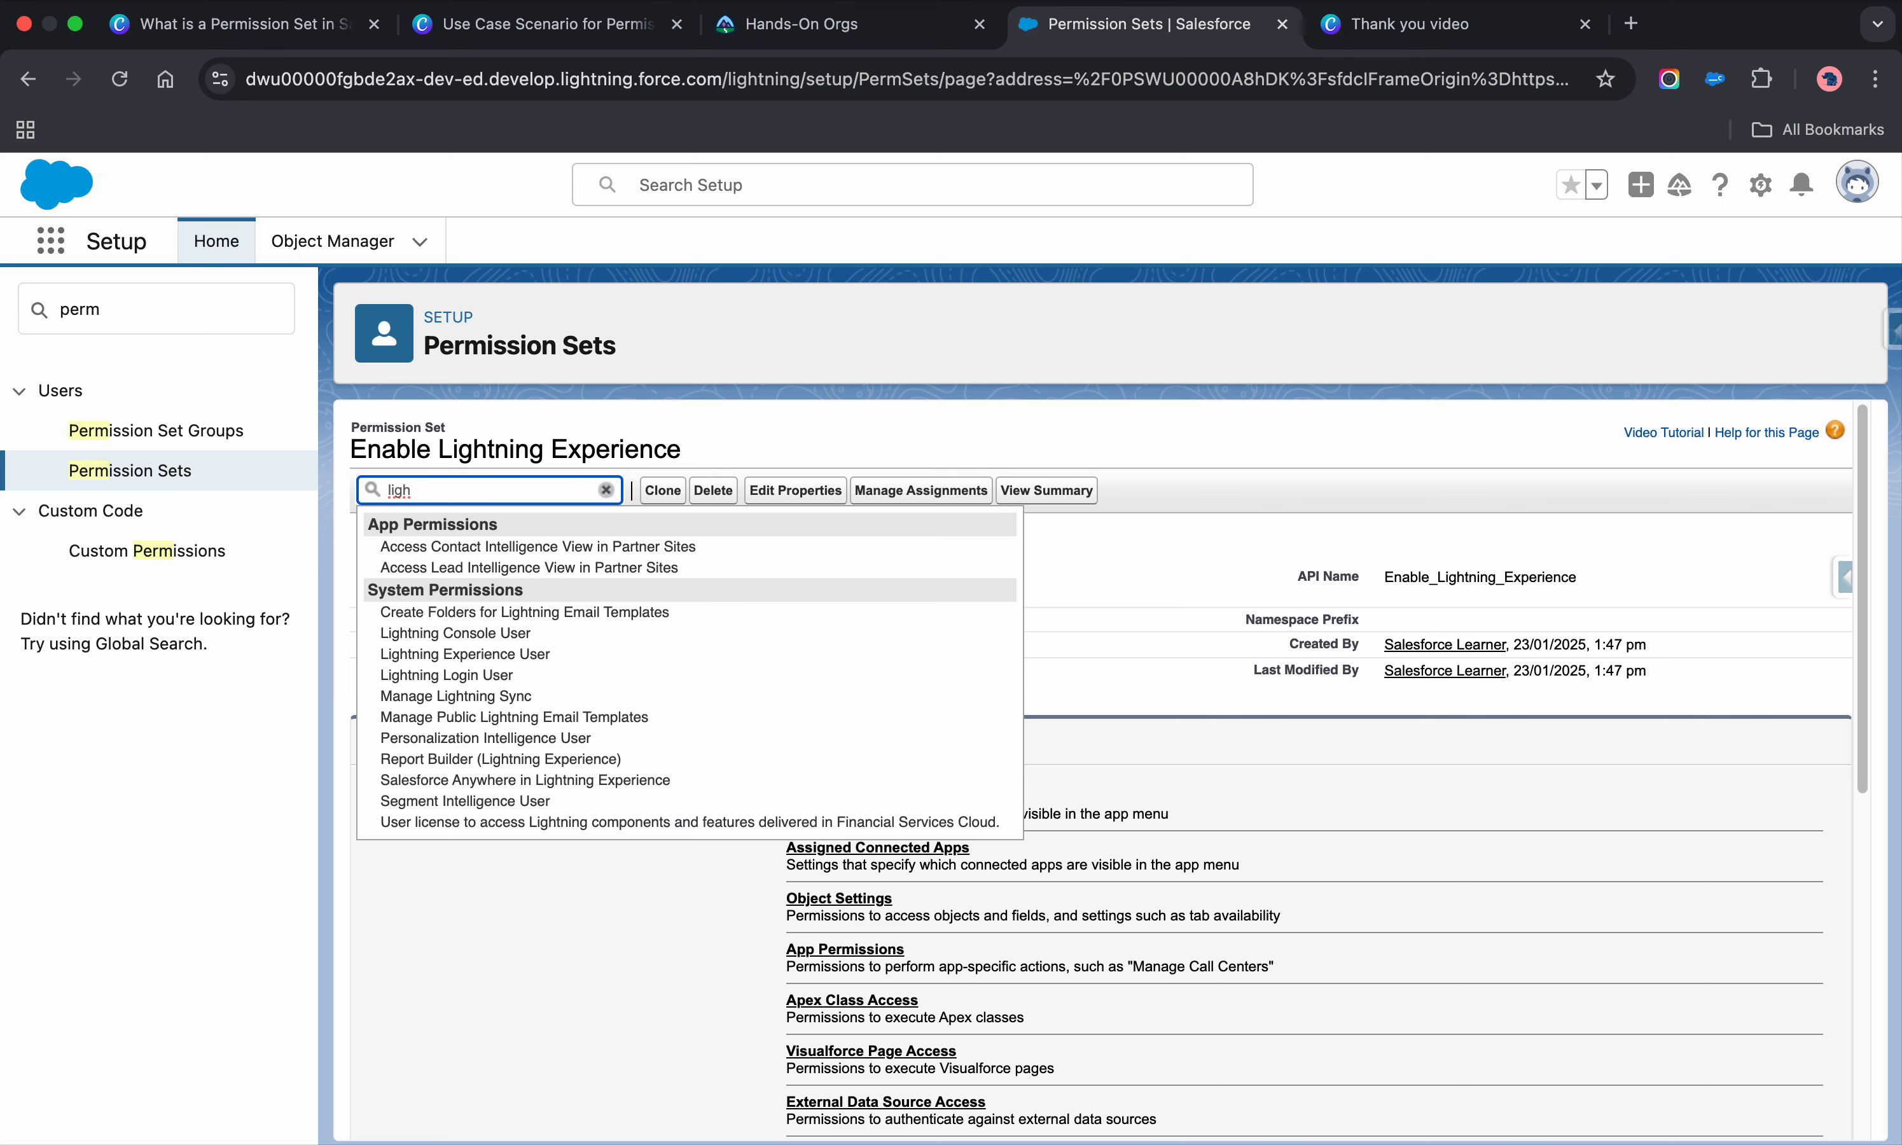
click(523, 657)
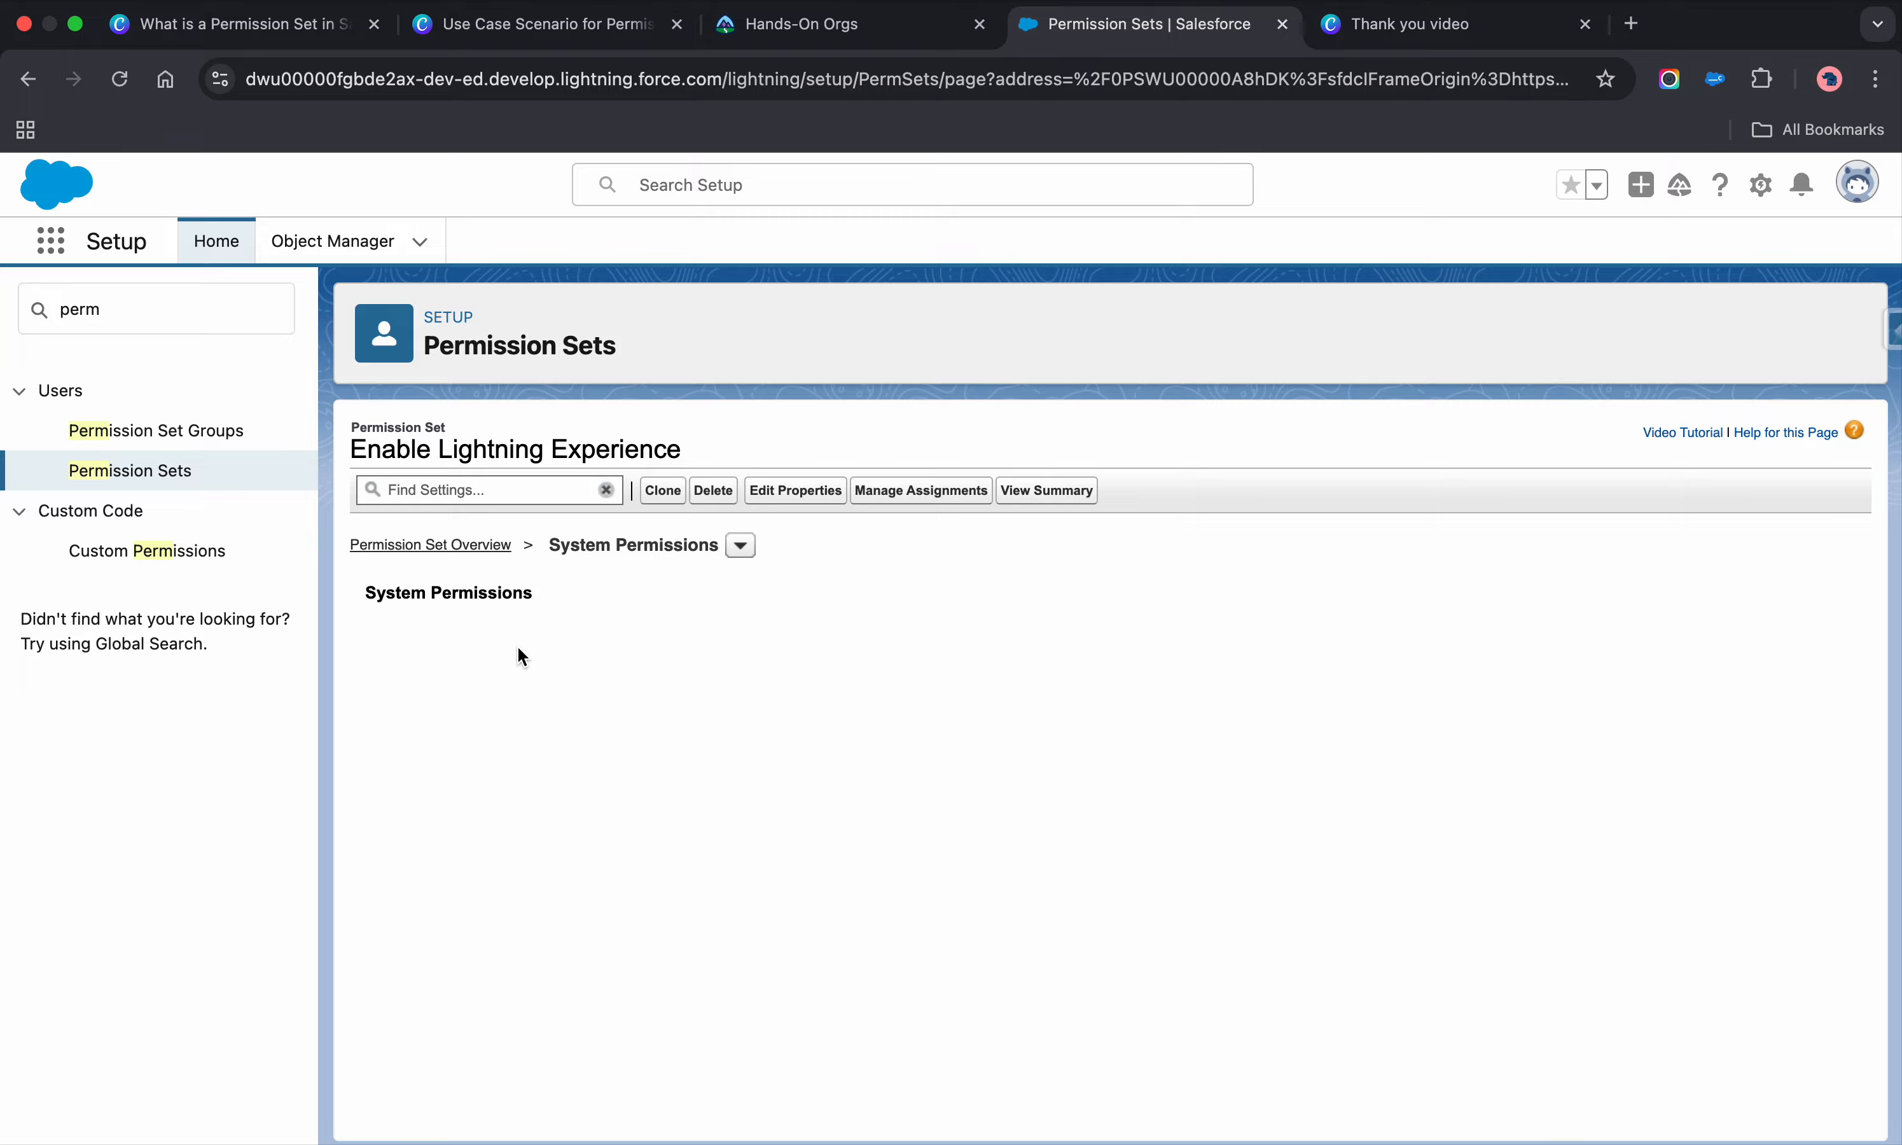
scroll(606, 609, up, 15)
scroll(606, 613, up, 15)
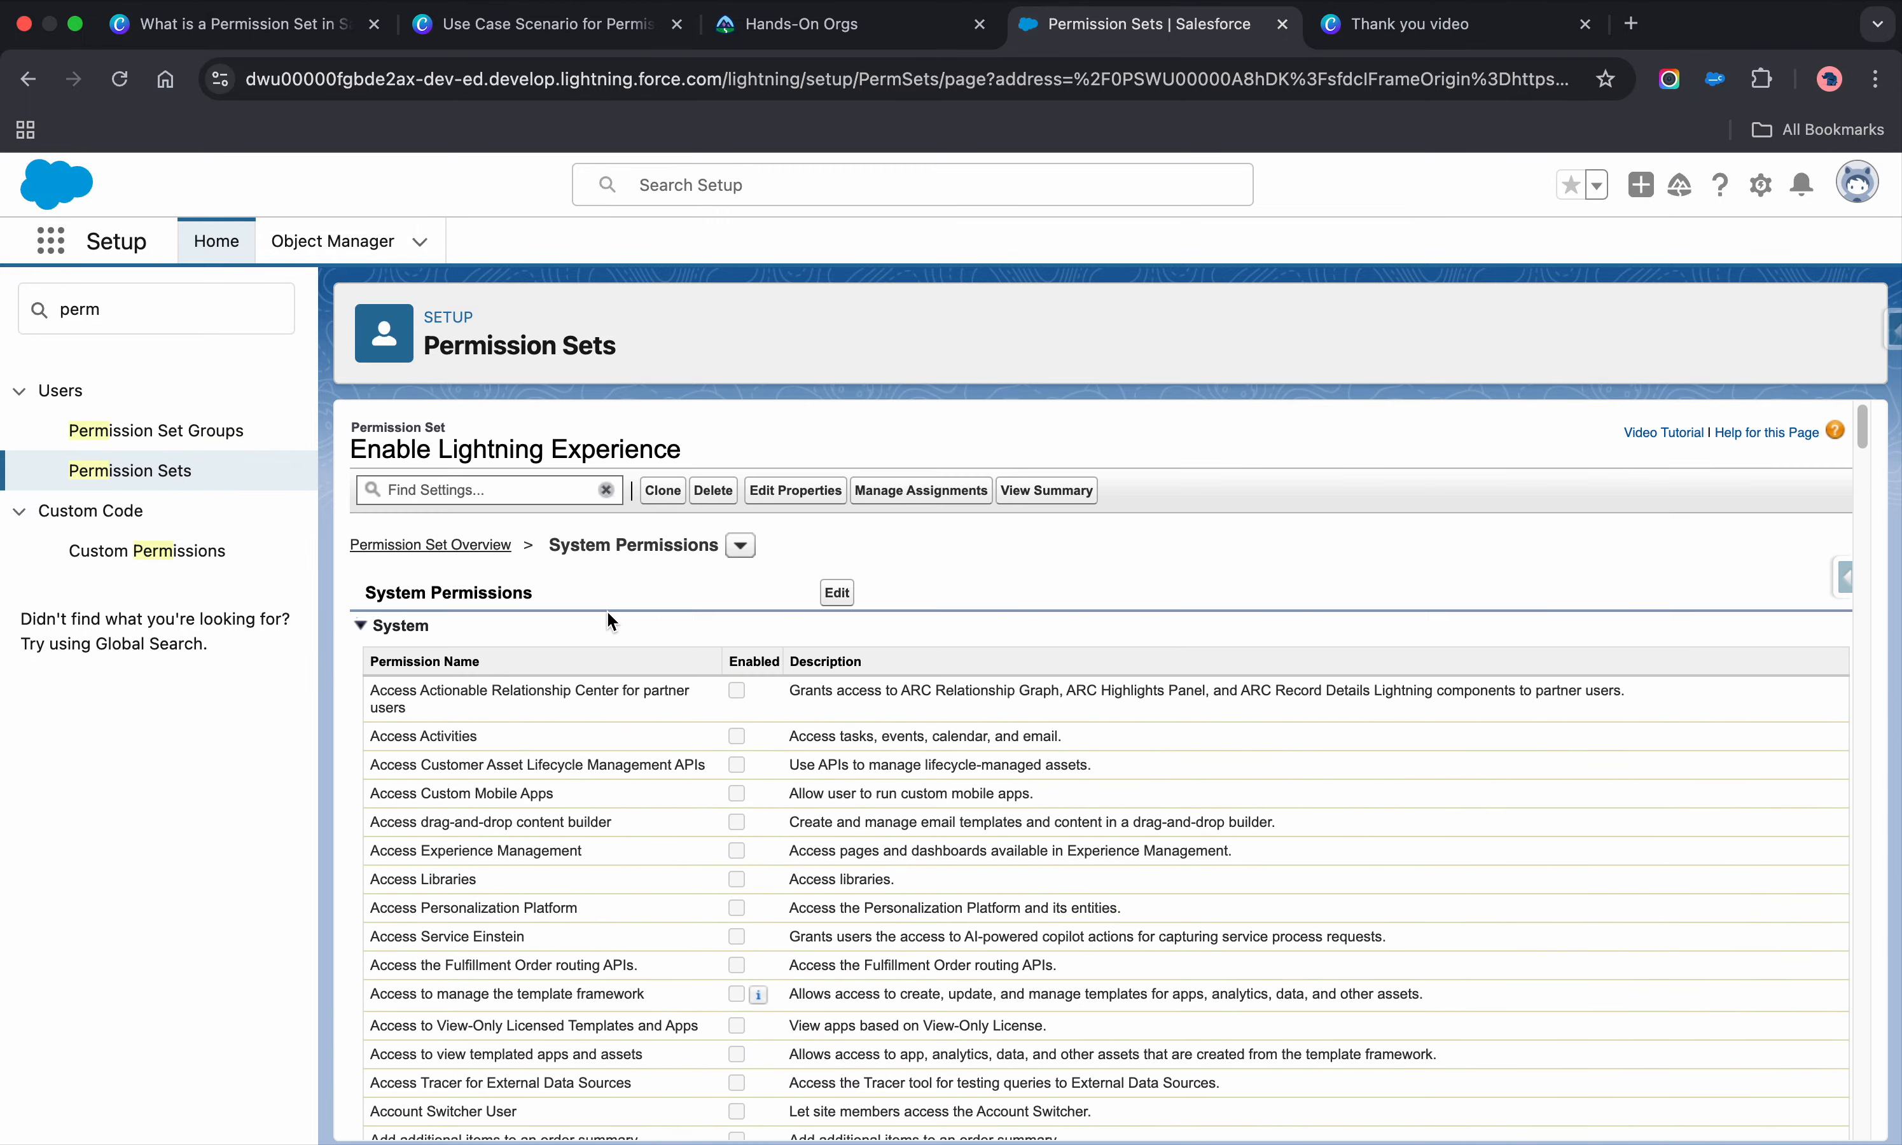
Step: Edit the system permissions and enable Lightning Experience User
click(839, 590)
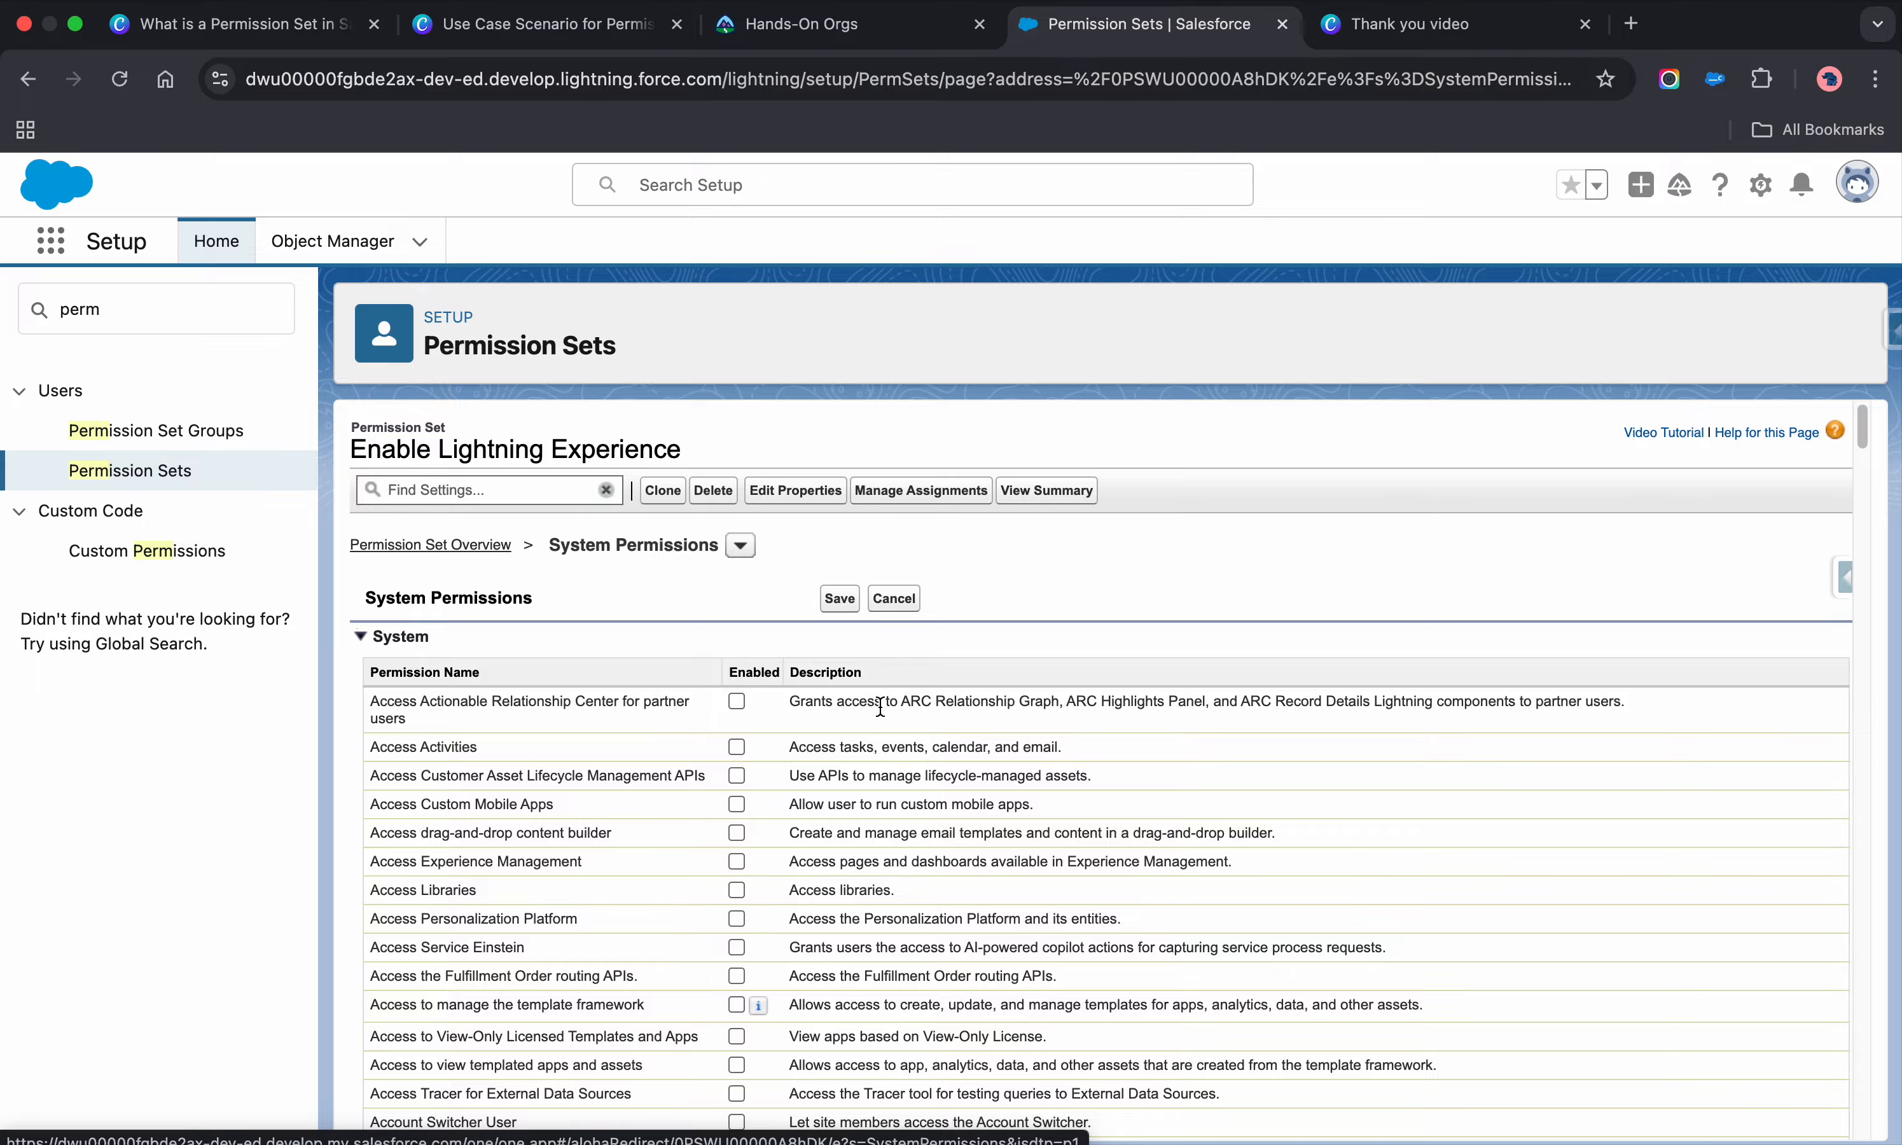
scroll(863, 678, down, 10)
scroll(867, 729, down, 20)
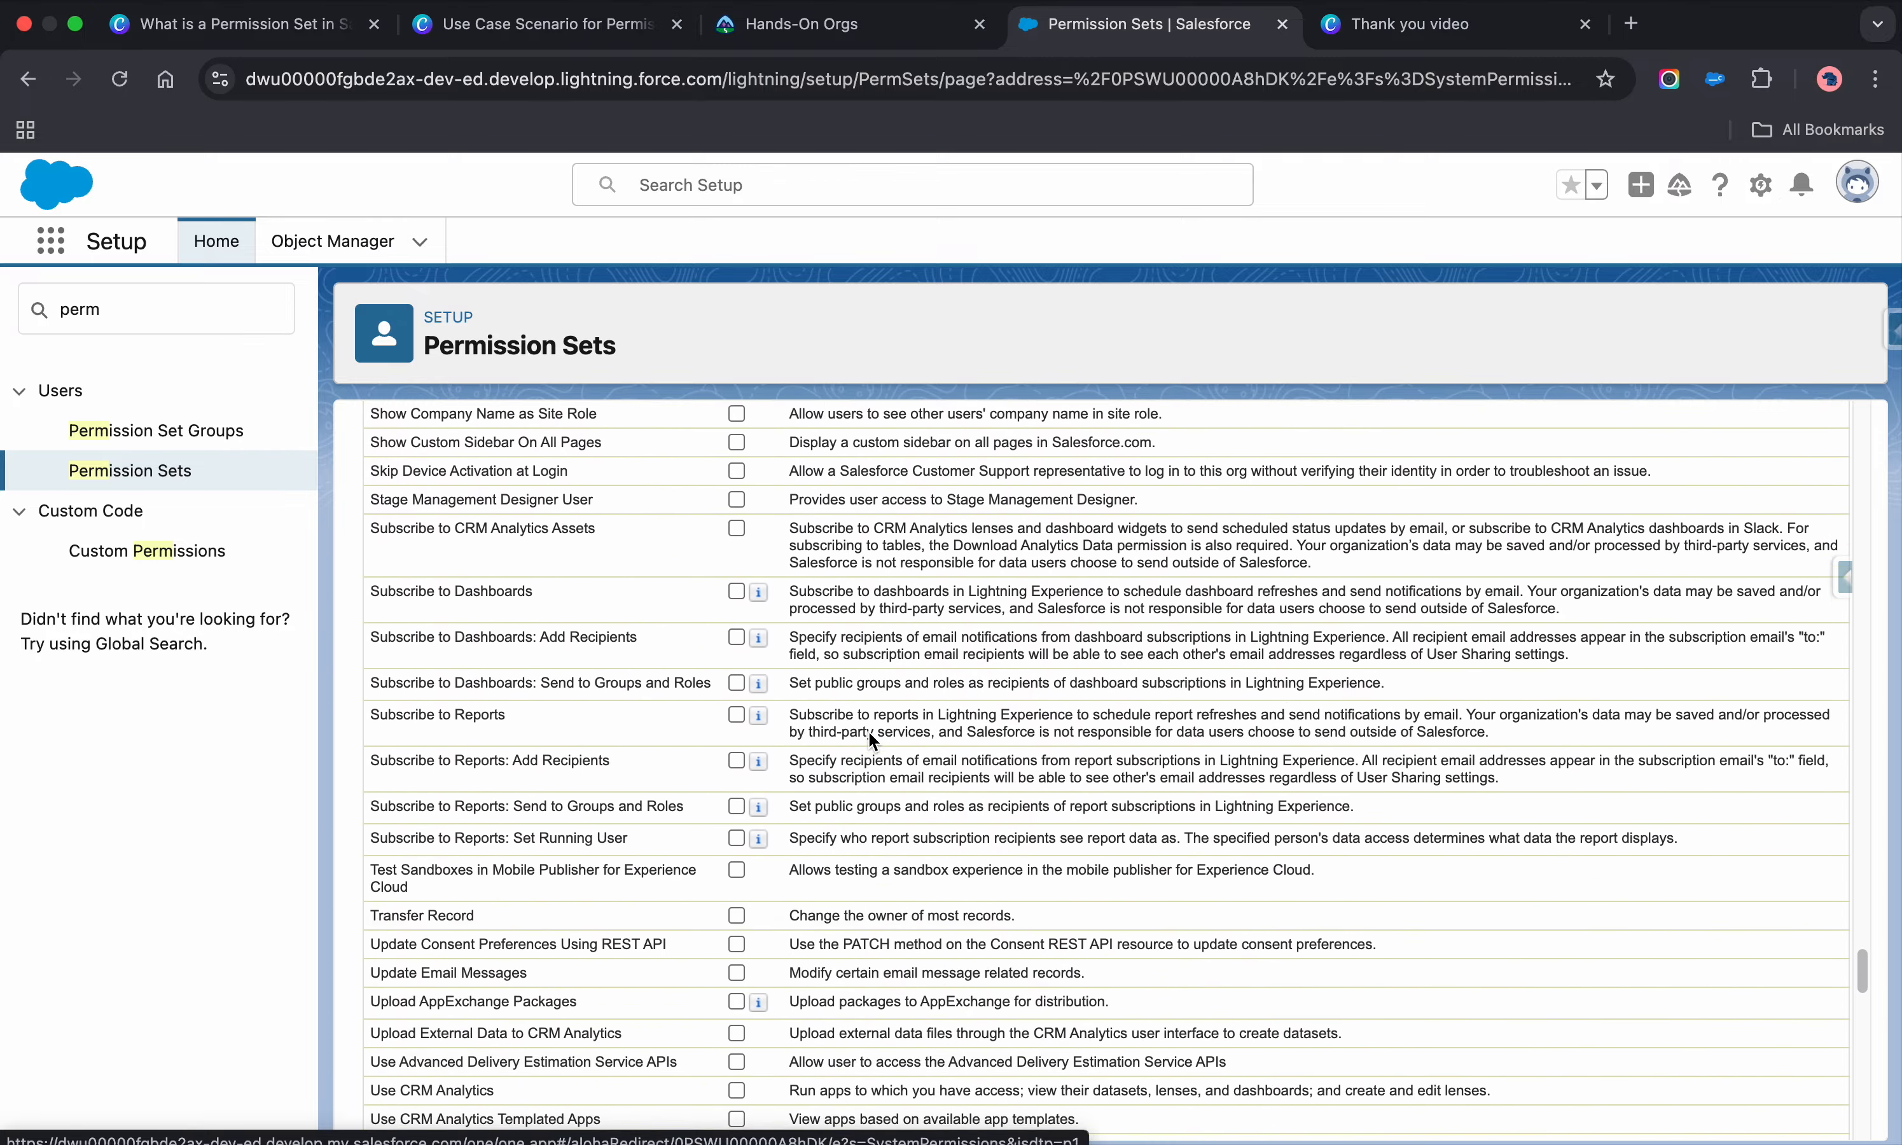
scroll(868, 729, up, 15)
scroll(869, 732, up, 5)
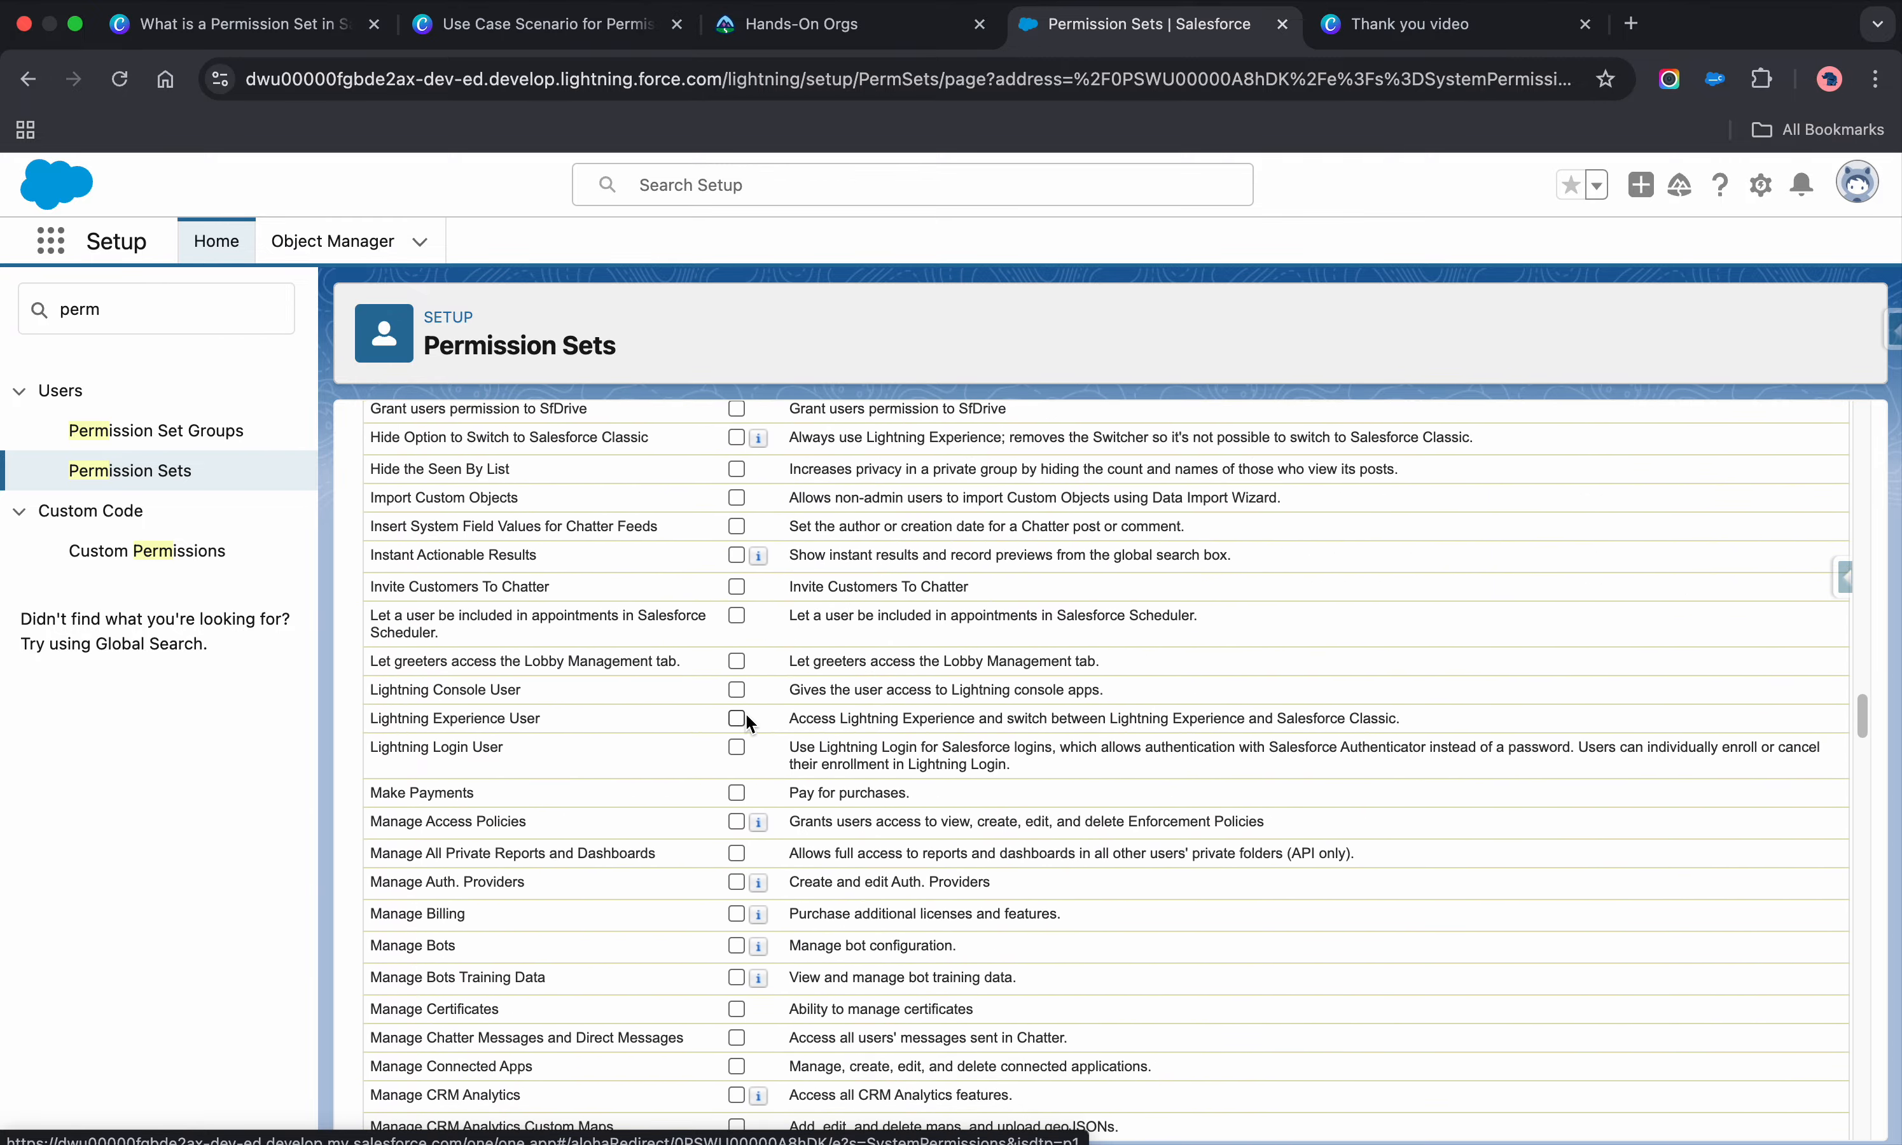
click(738, 717)
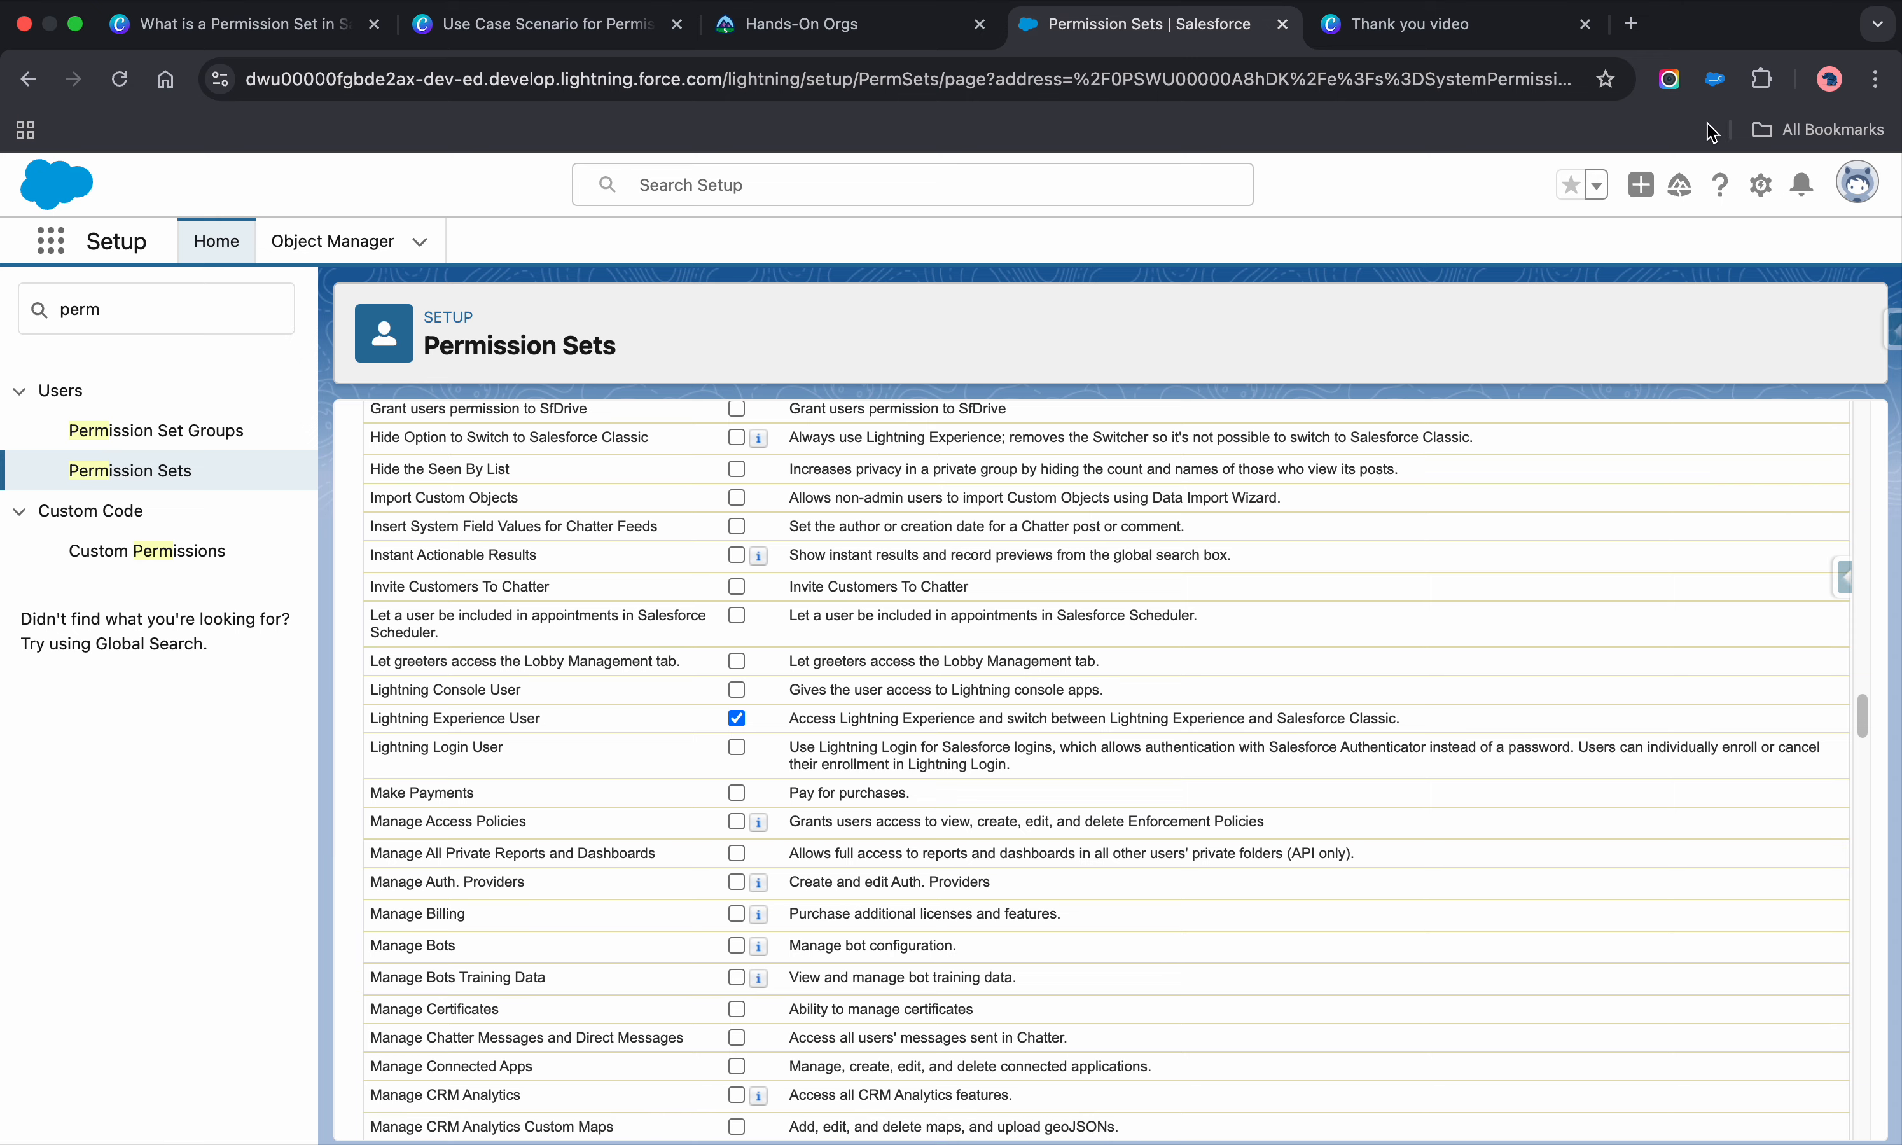
Step: Capture a screenshot of the edited system permissions with the screenshot extension and return to the permission set
click(1666, 80)
click(1355, 220)
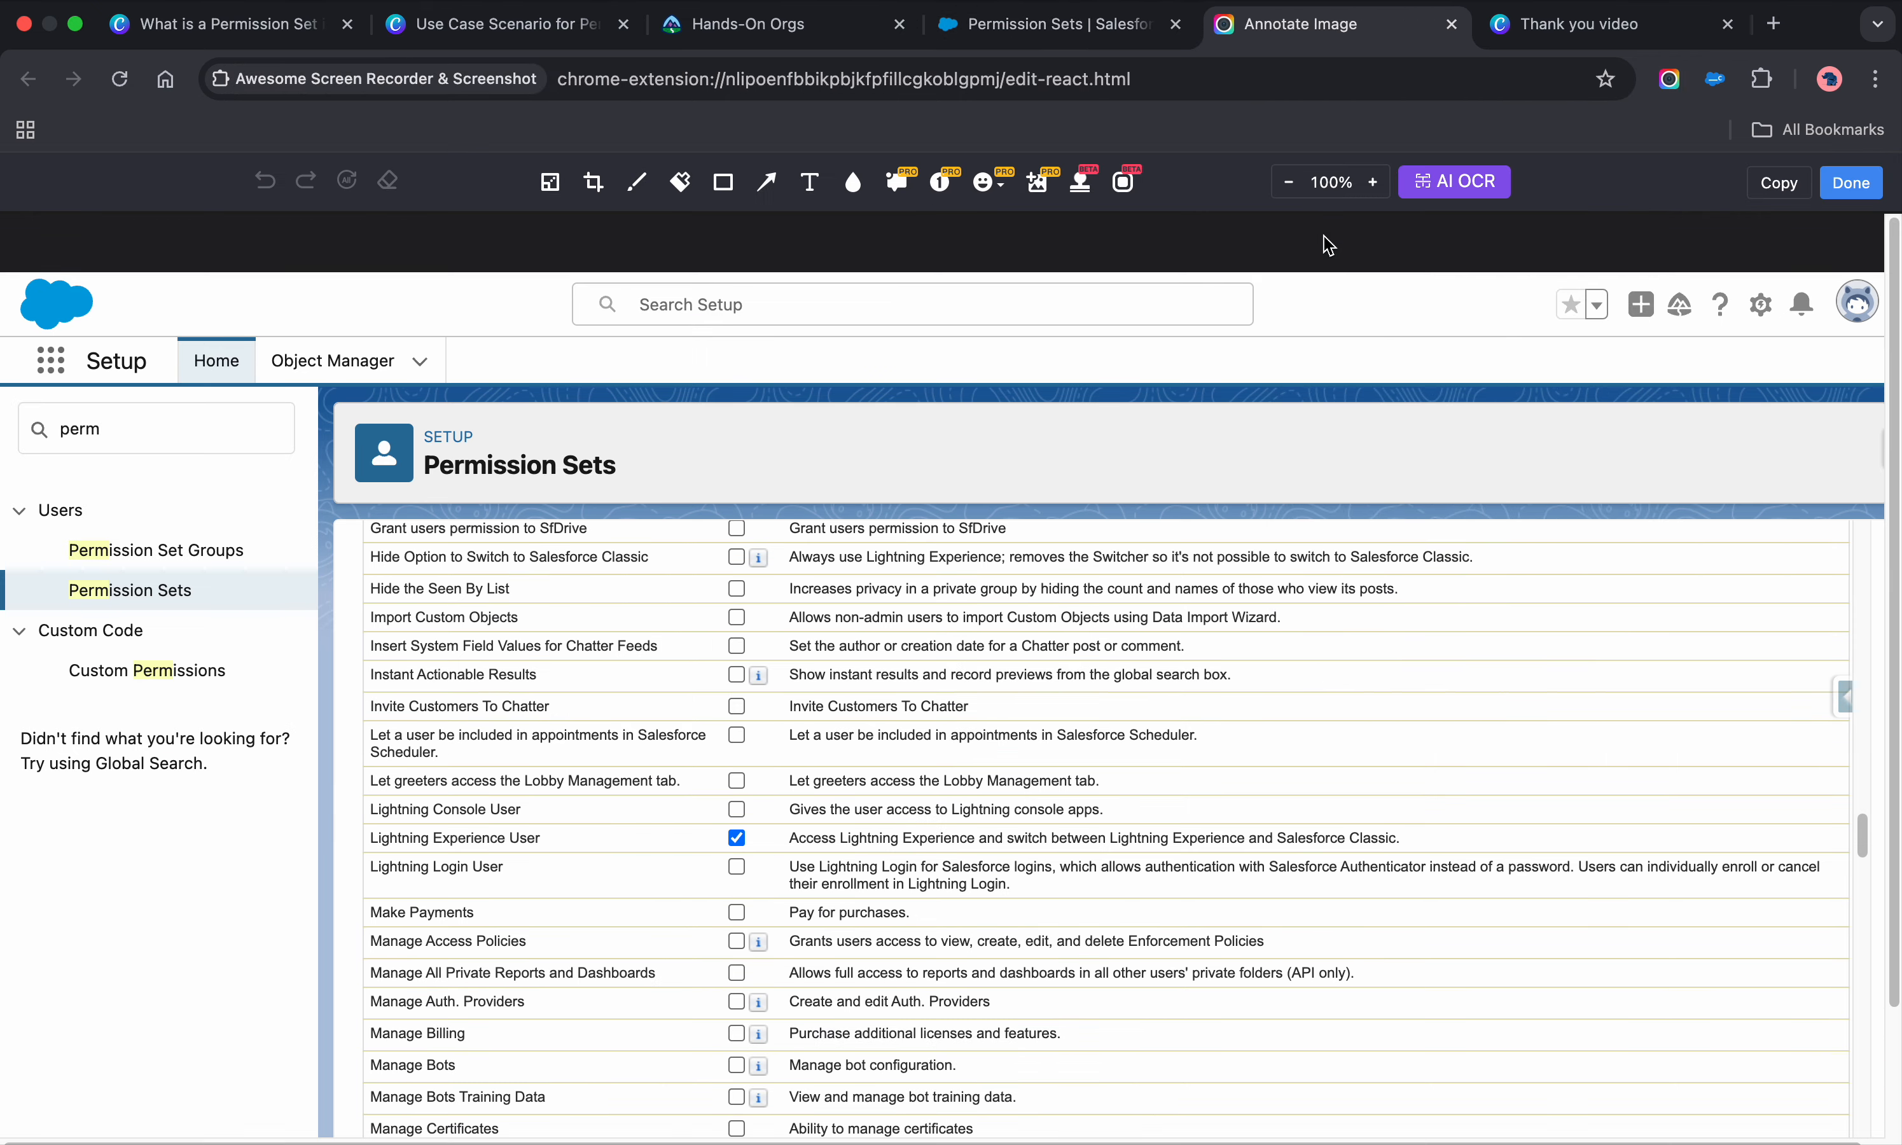
click(1020, 32)
Step: Save the system permission changes and confirm enabling Lightning Experience User
scroll(1165, 631, up, 15)
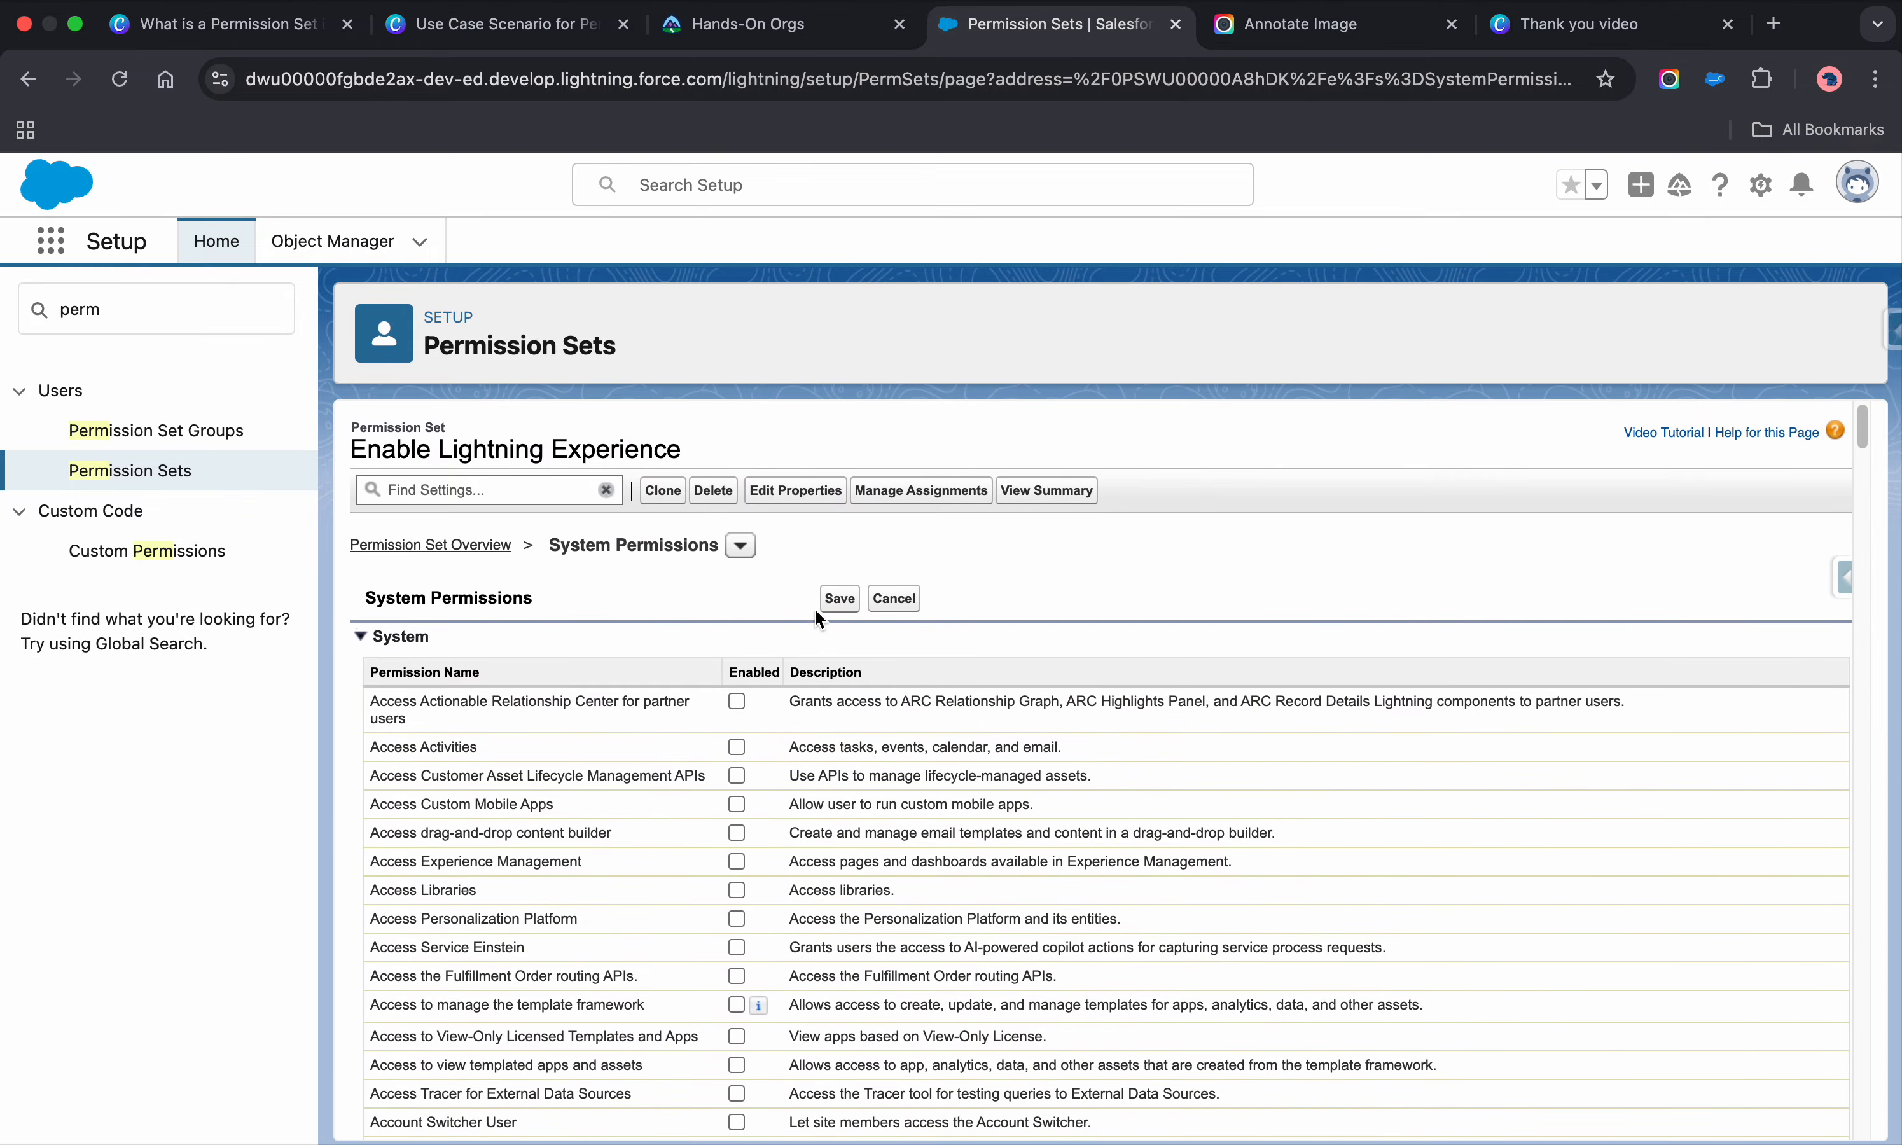
click(839, 598)
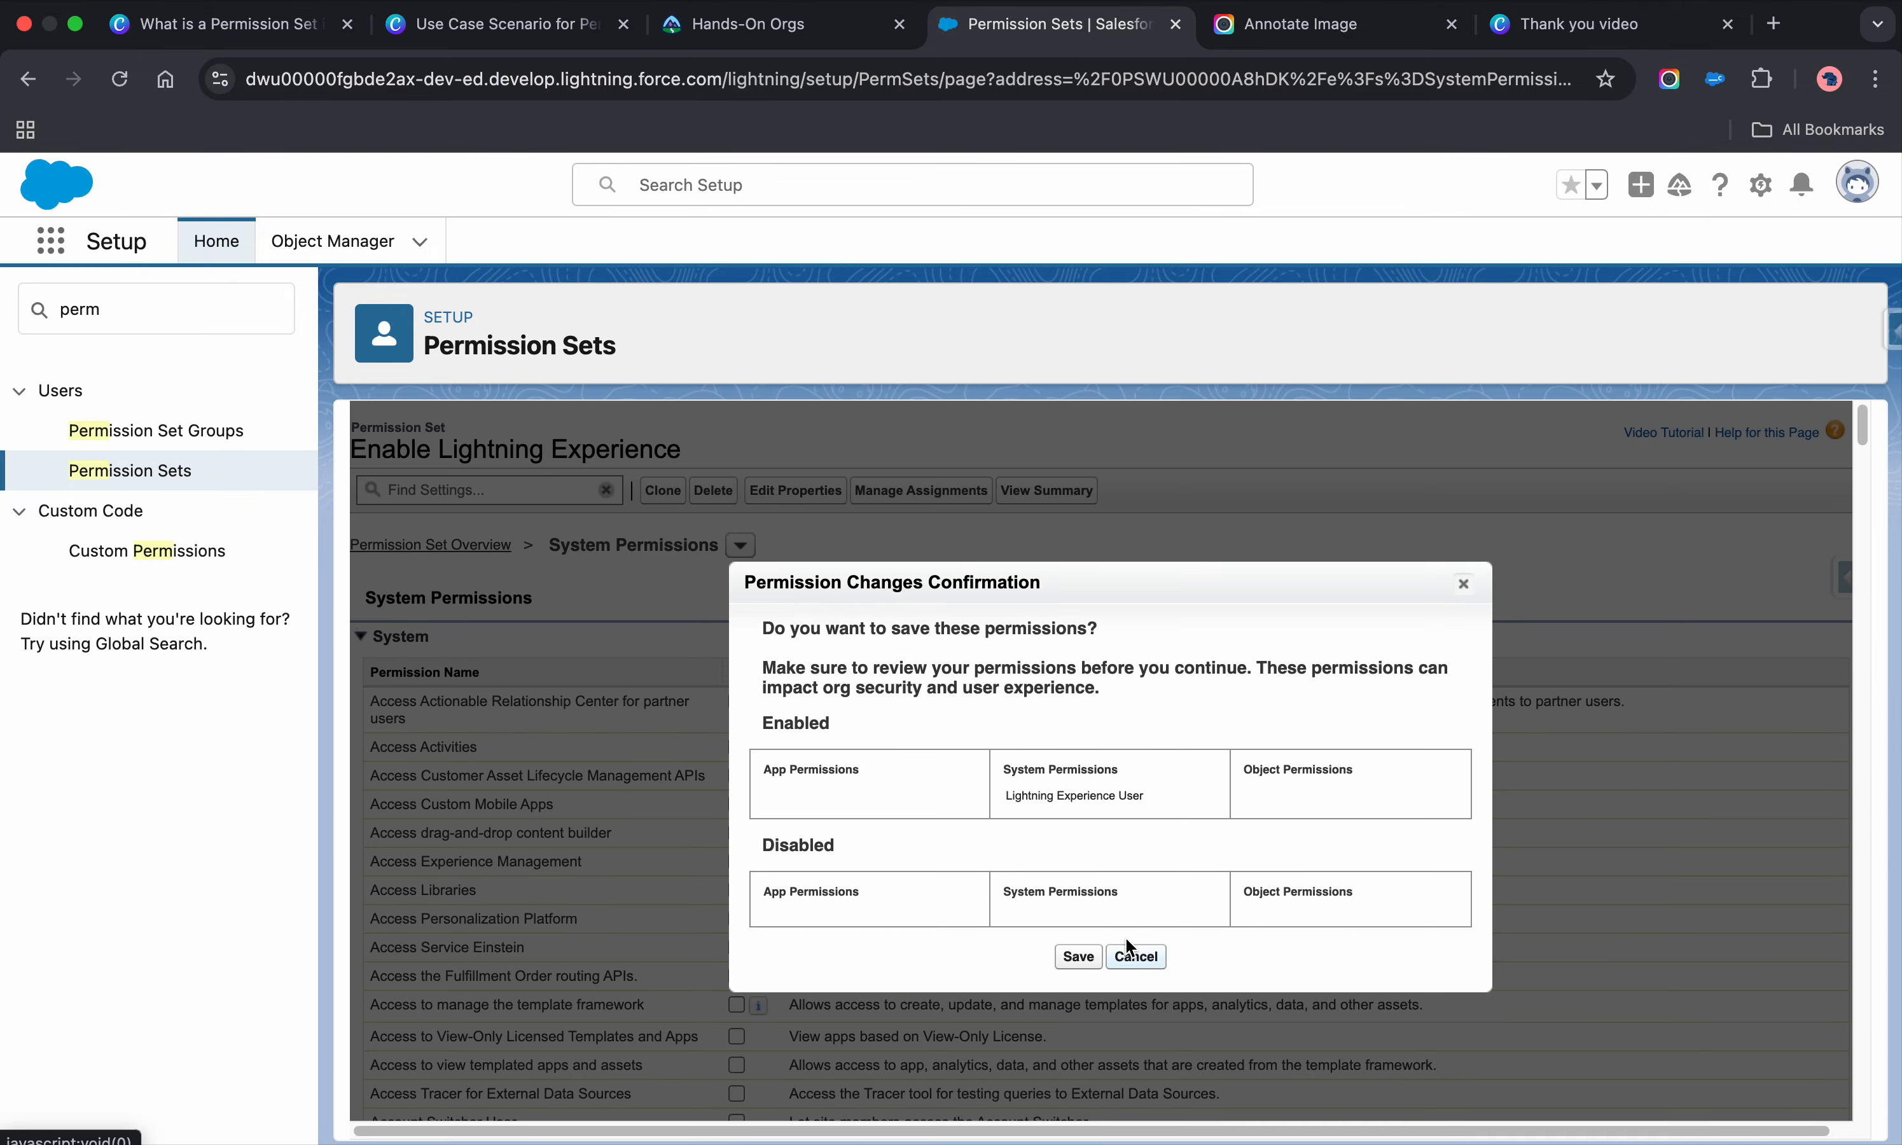
click(1078, 956)
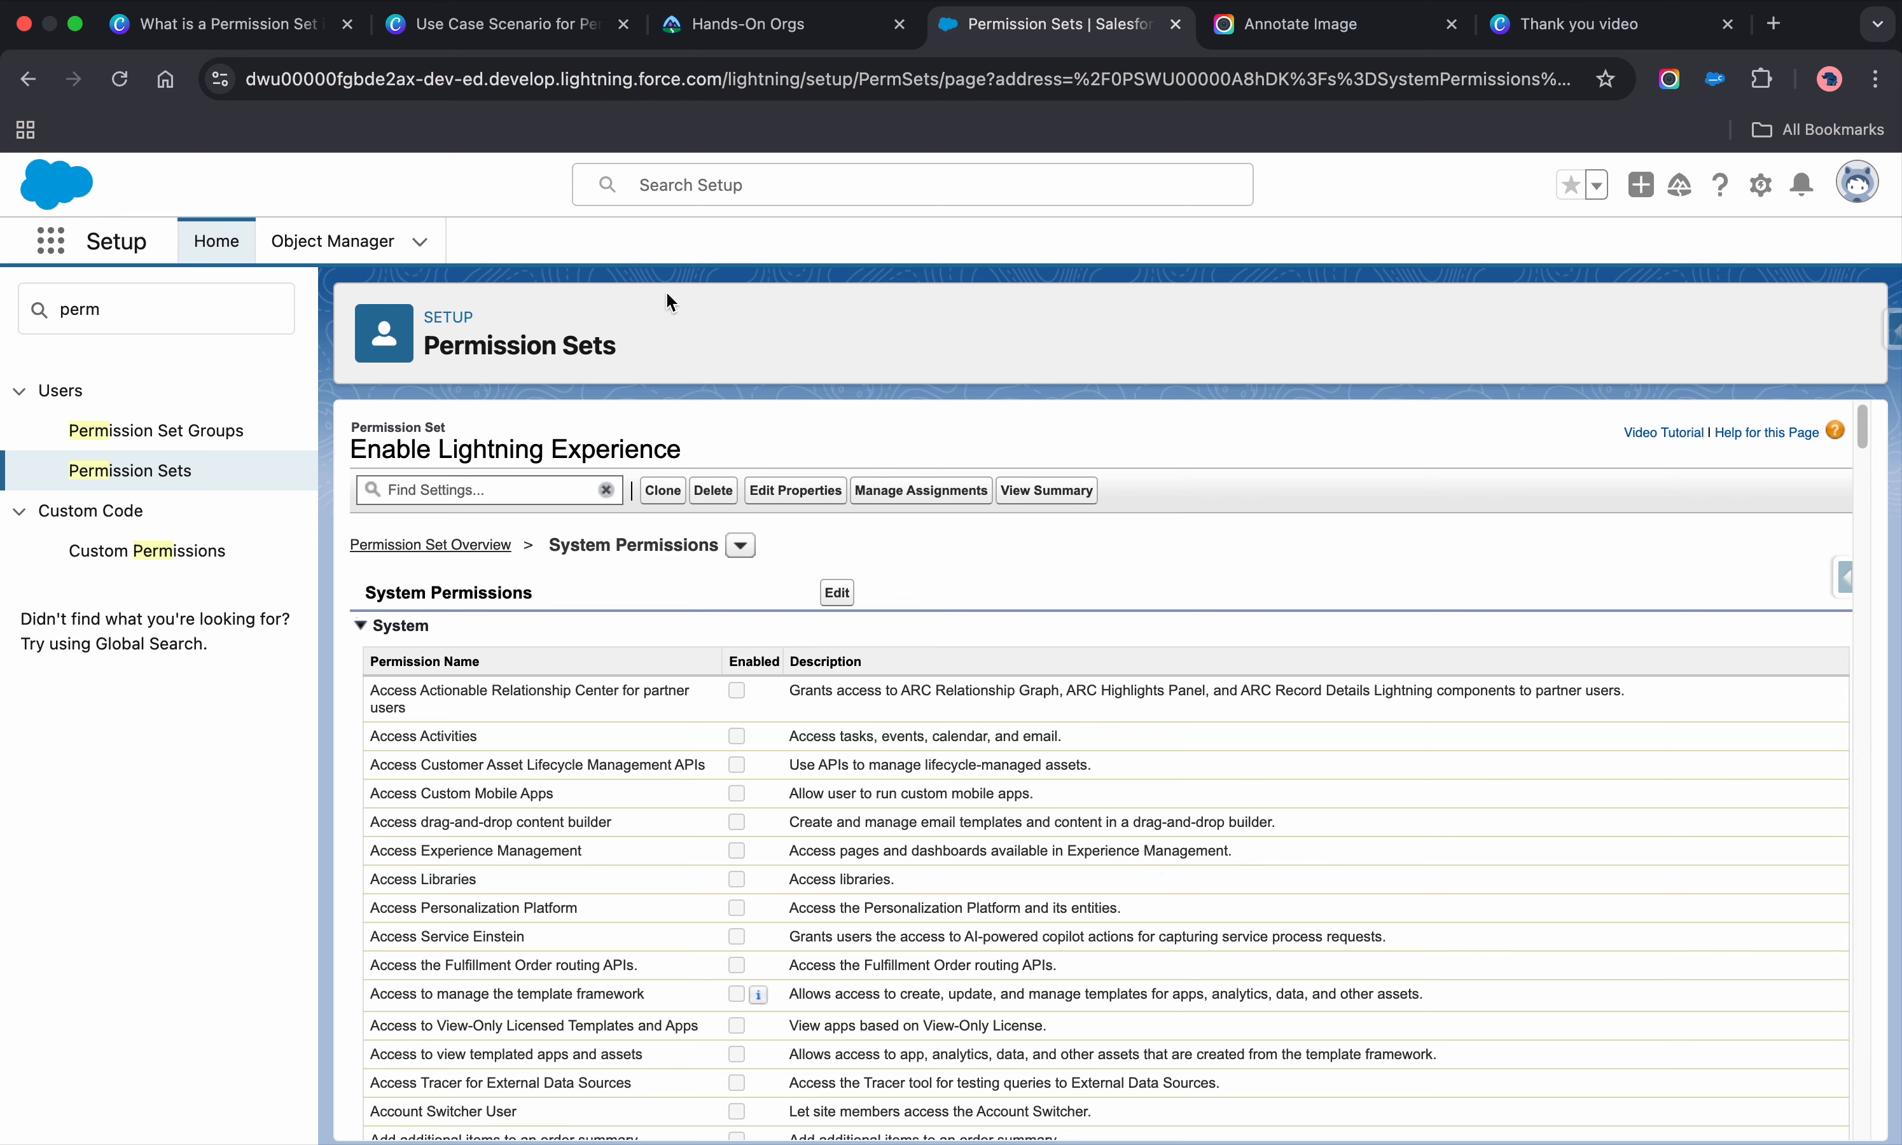
Step: Duplicate the permission set's browser tab and open the Sales app in the copy, searching the App Launcher for "sa"
right_click(1091, 31)
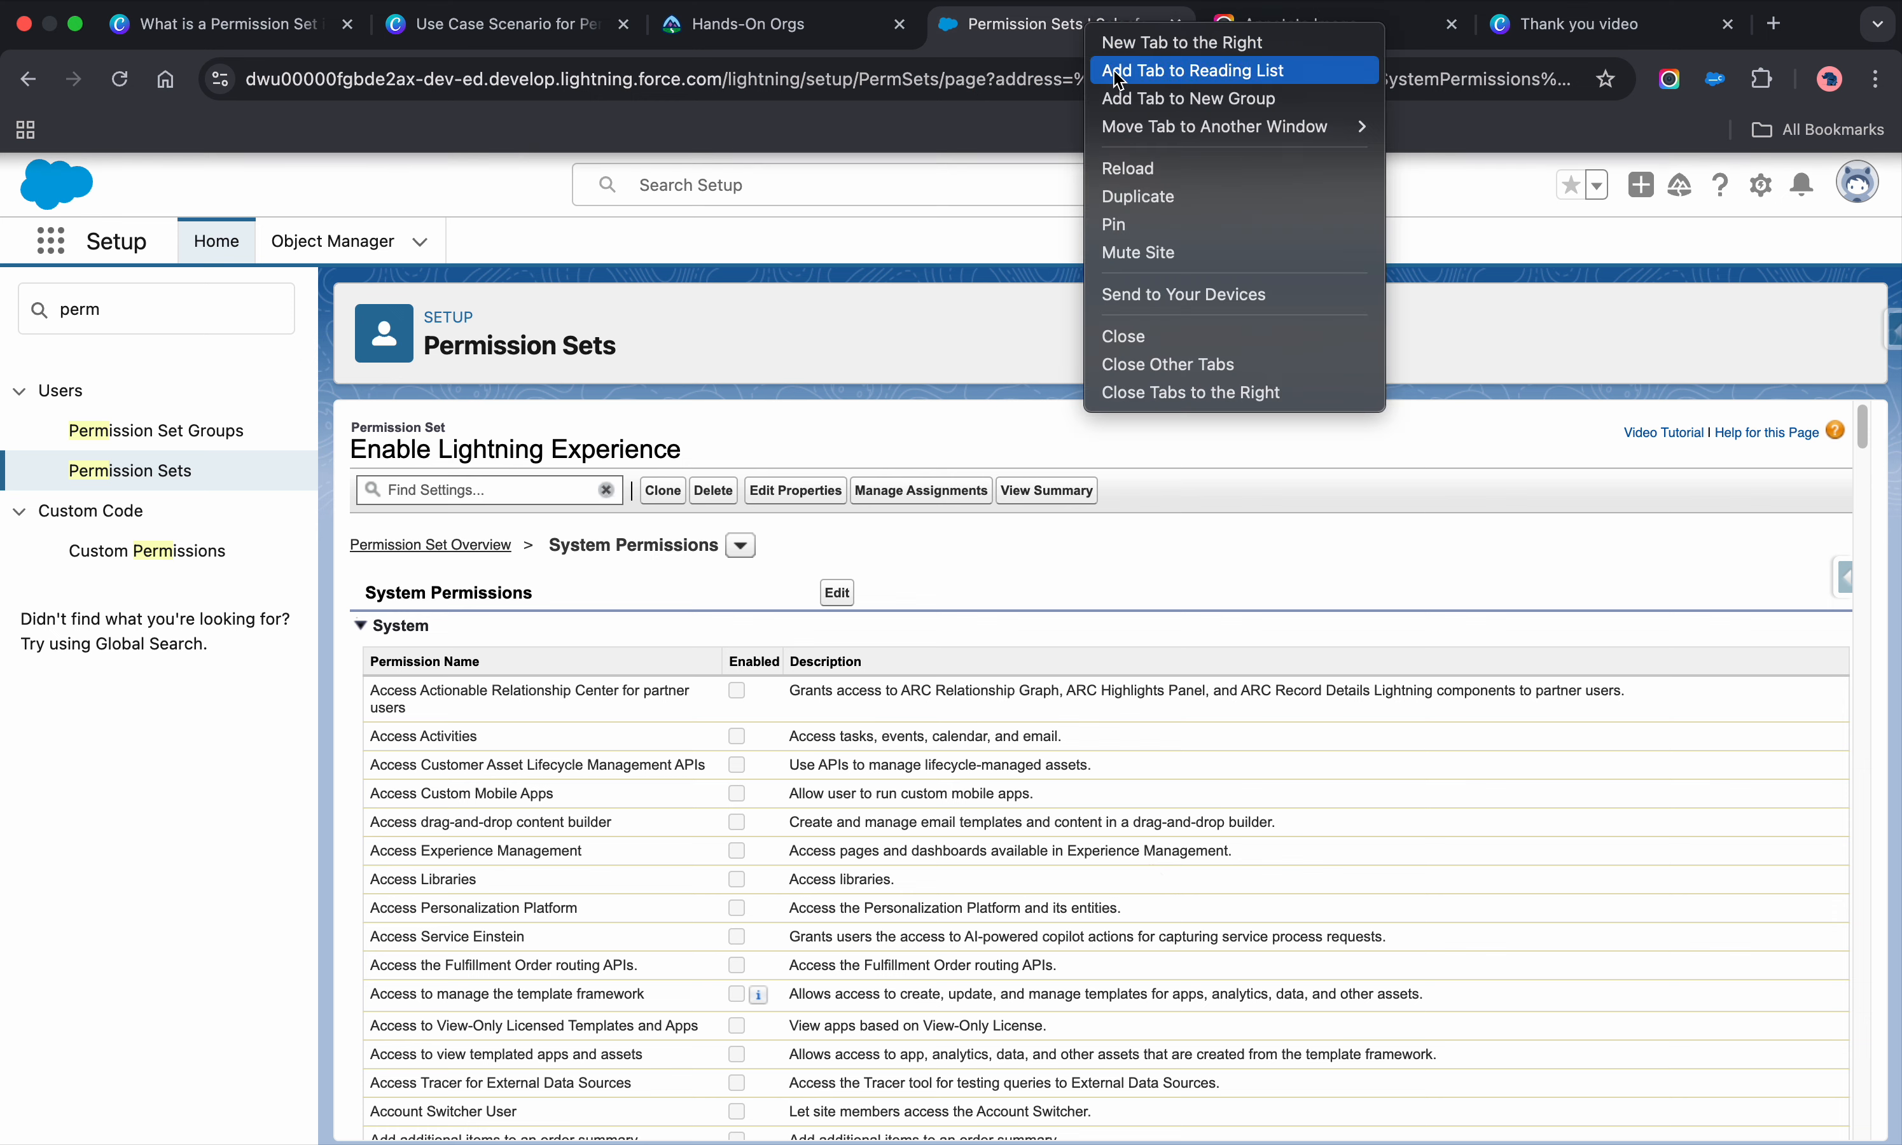
click(1143, 191)
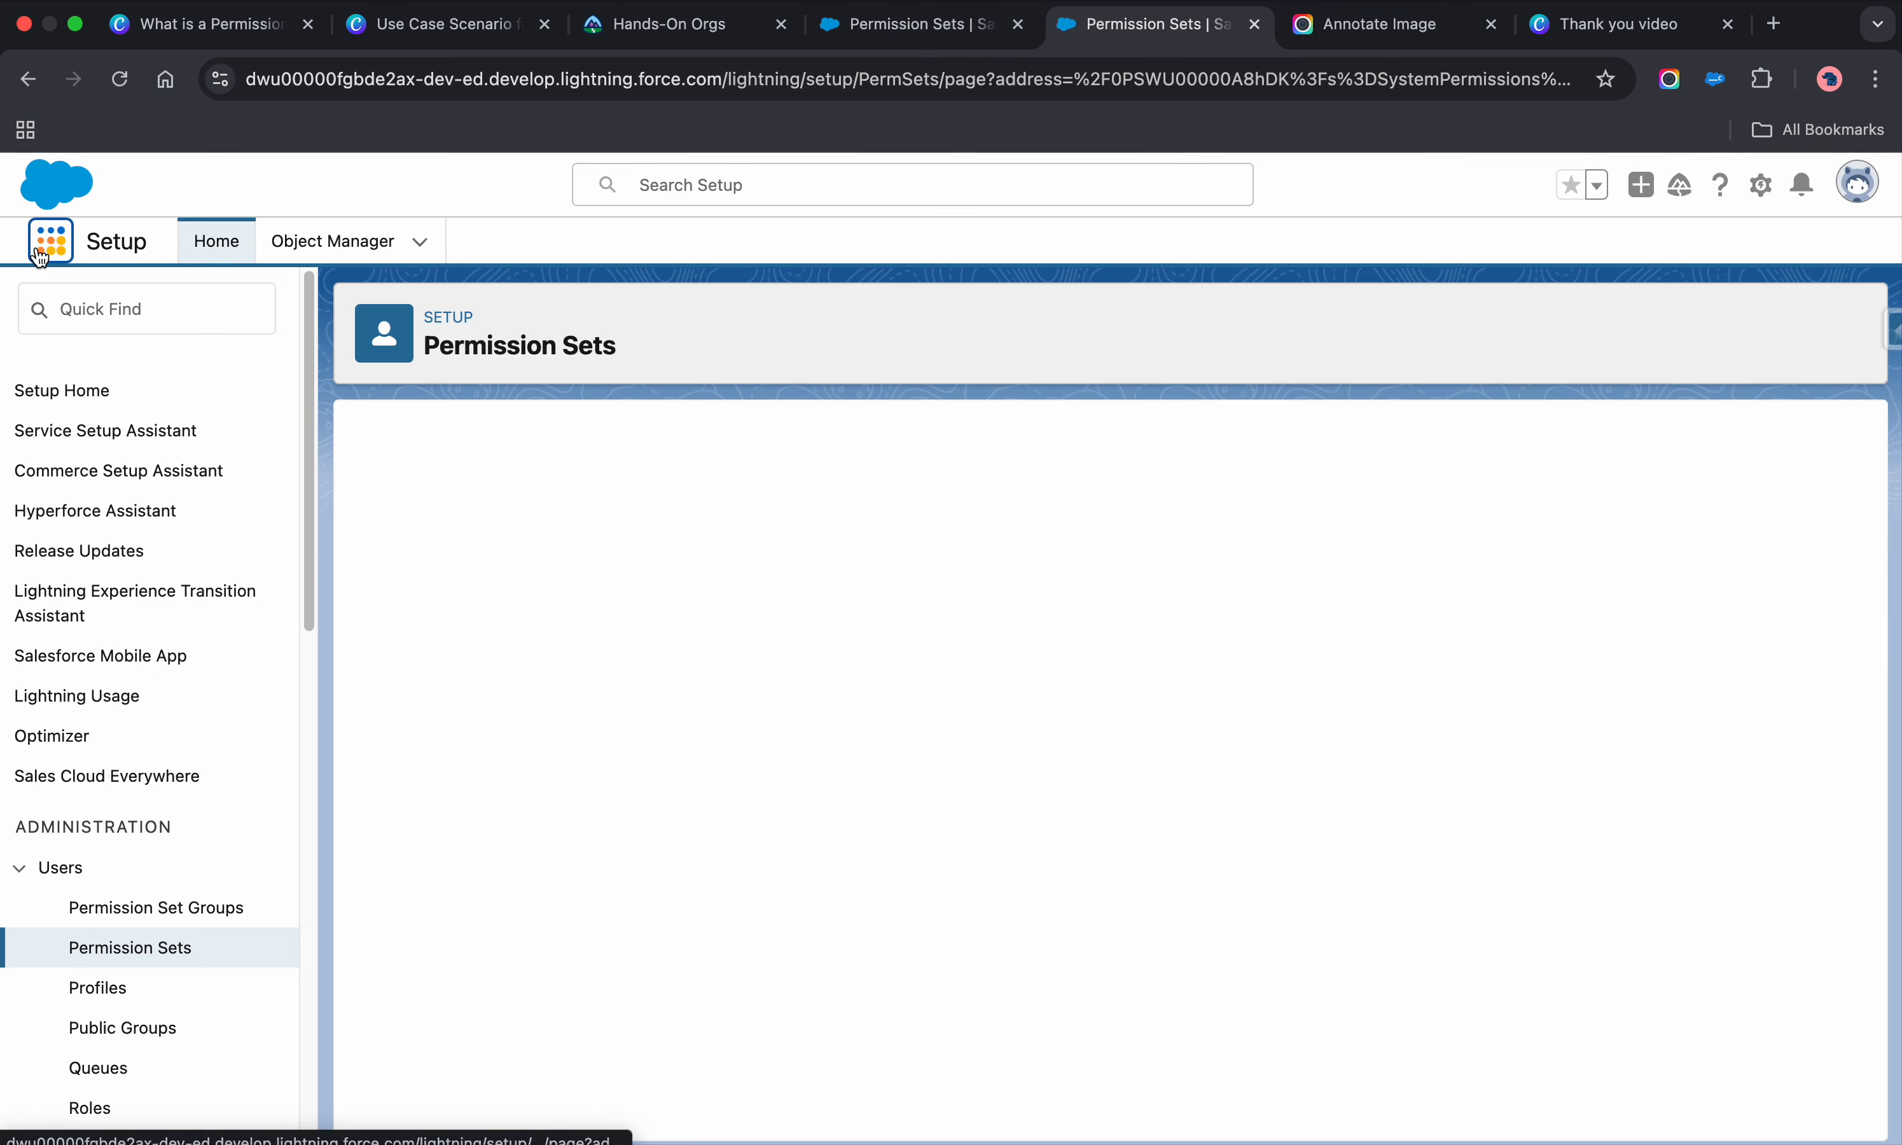
click(51, 241)
text(sa)
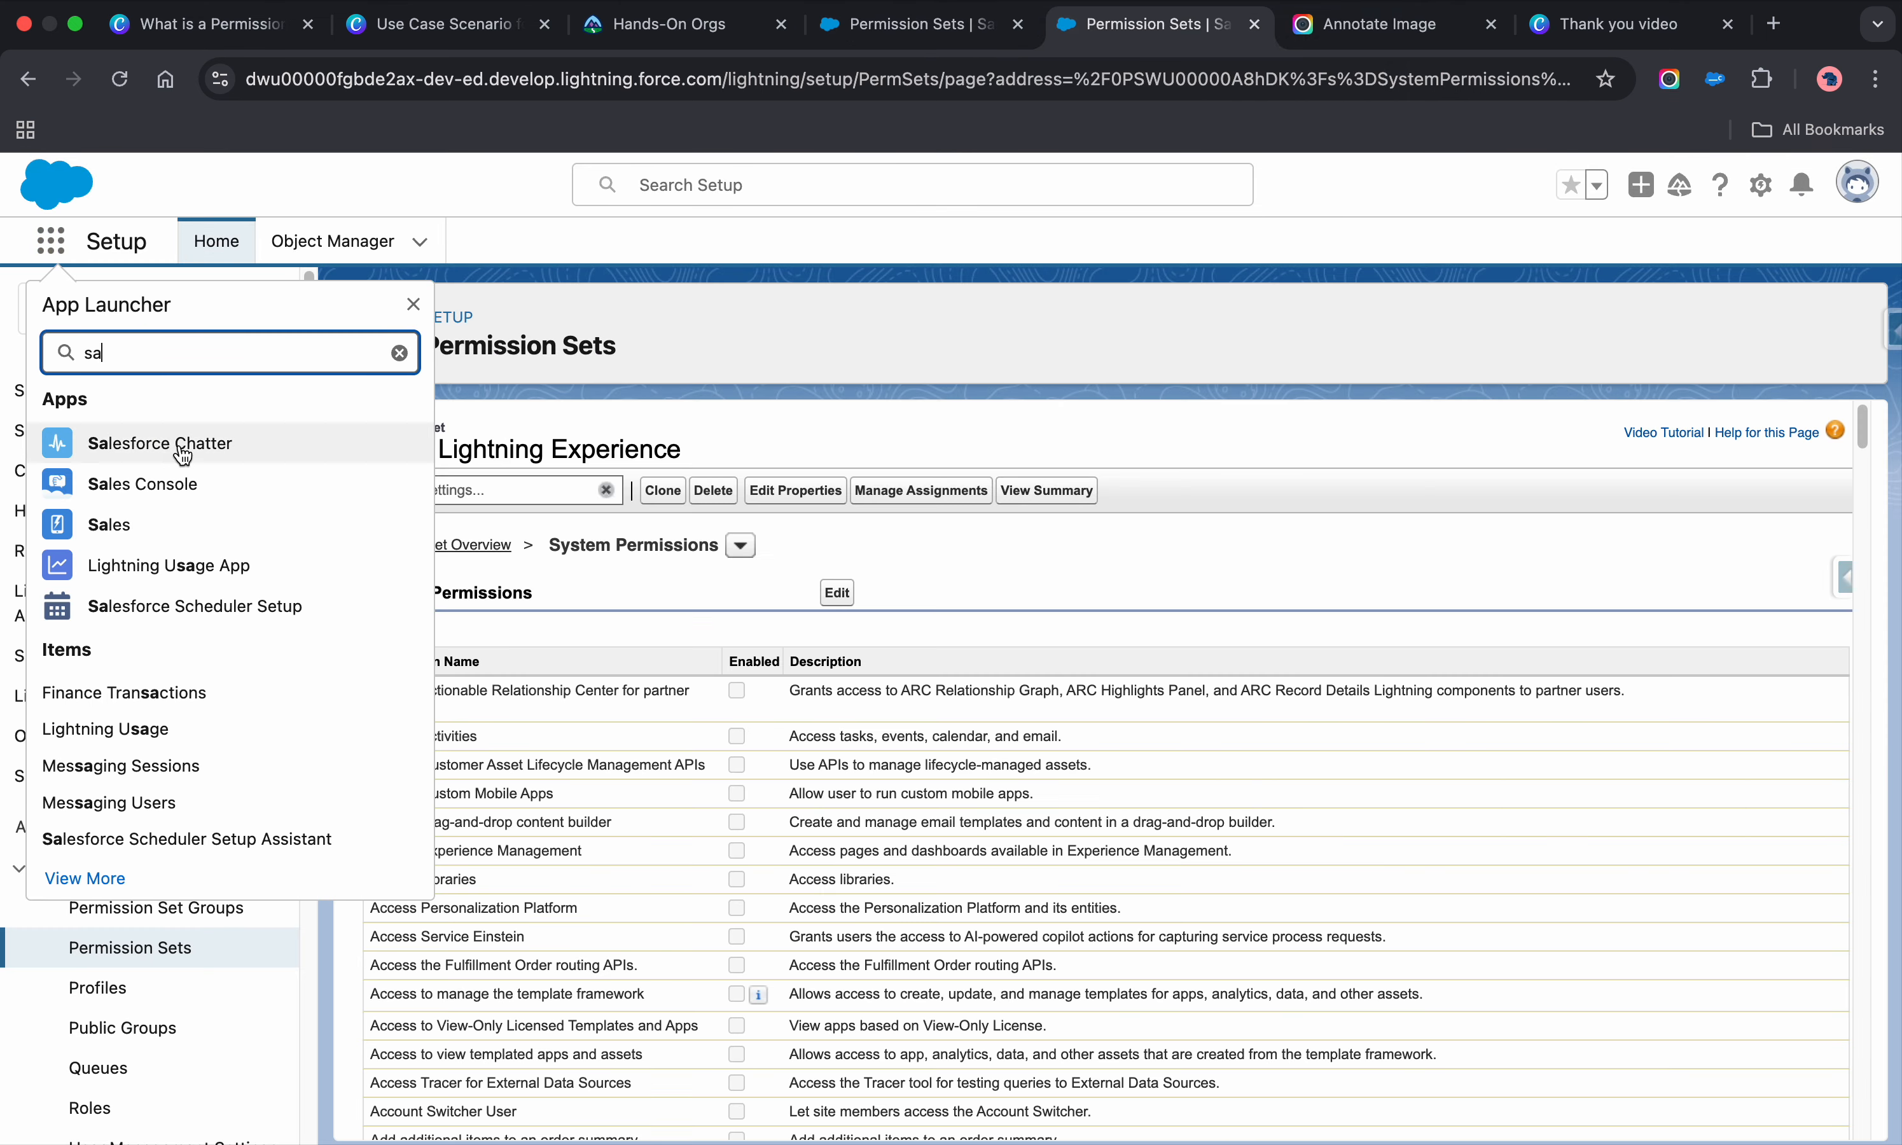
click(123, 525)
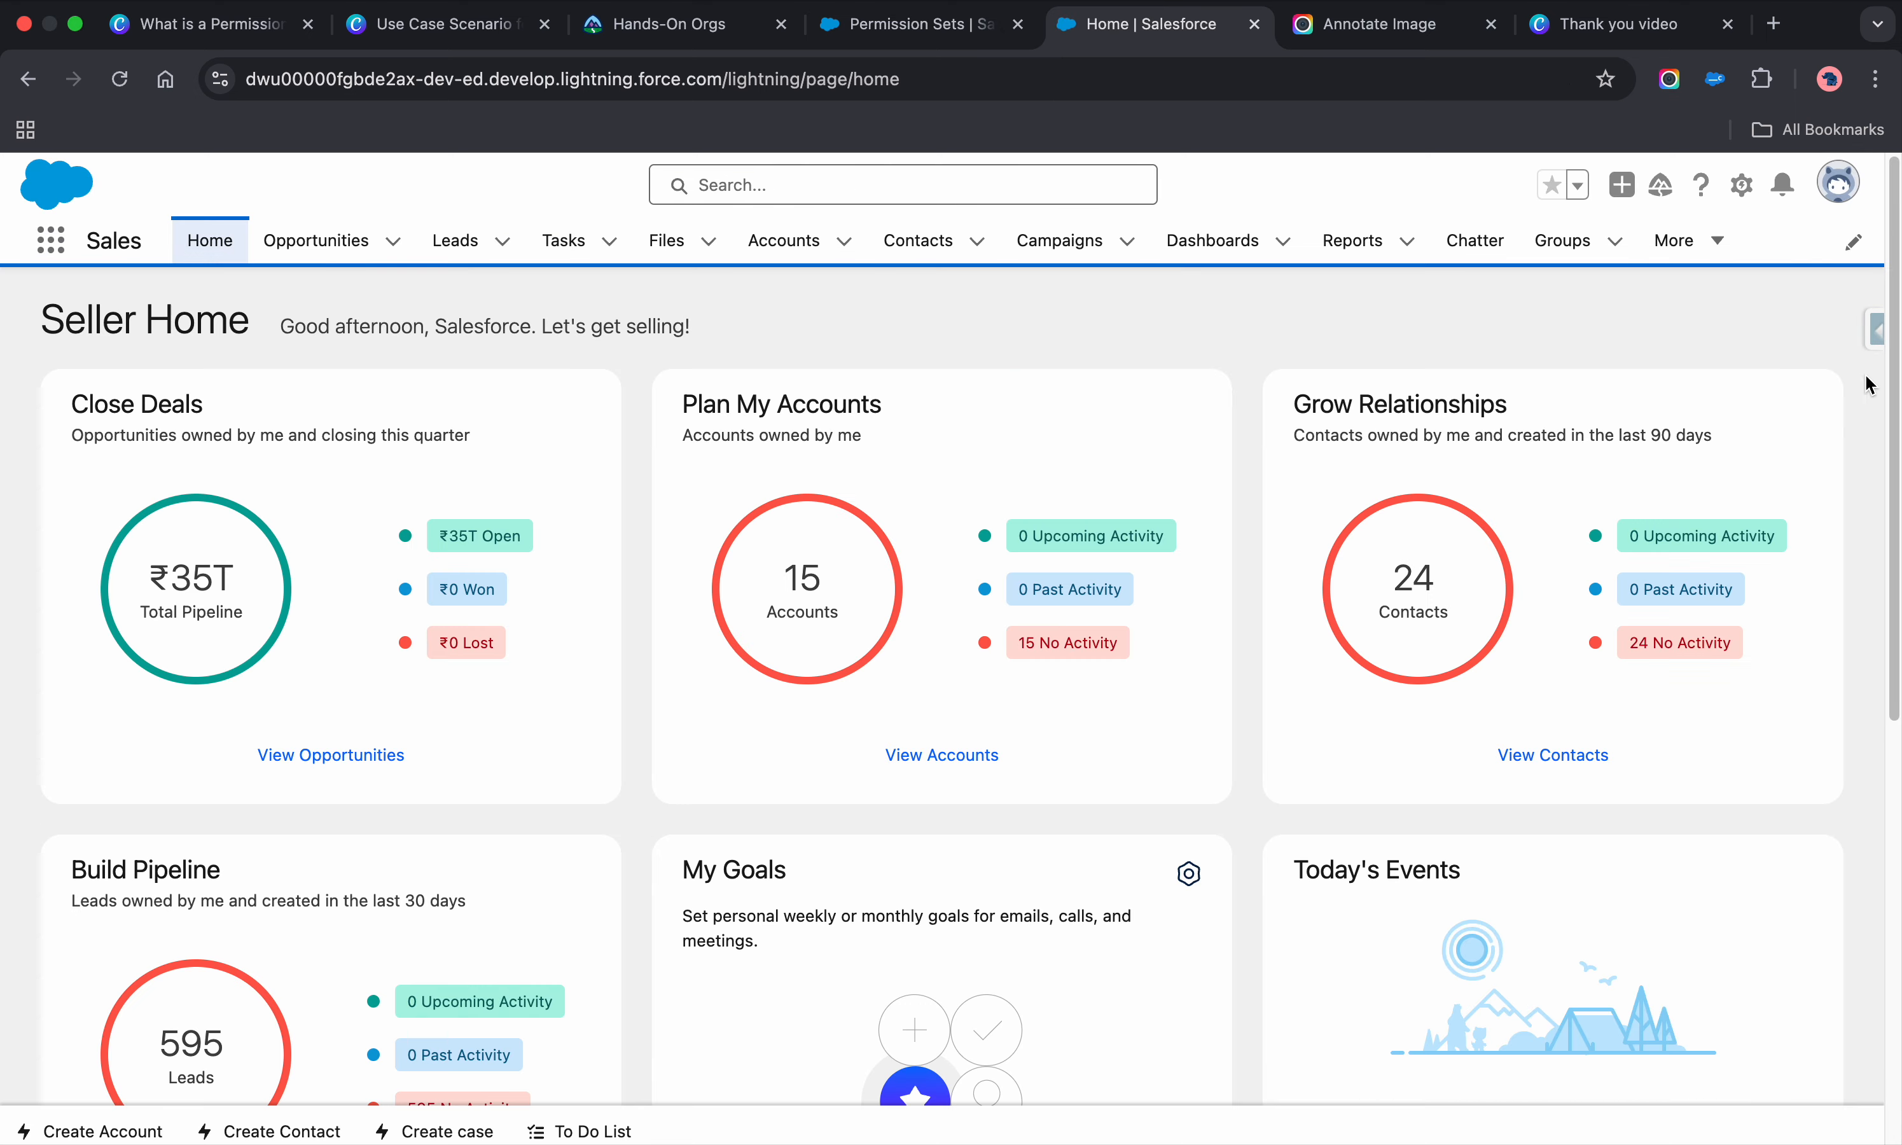
Step: Look up the Ops Manager user in Salesforce Inspector Reloaded and log in as that user
click(1874, 334)
click(1638, 435)
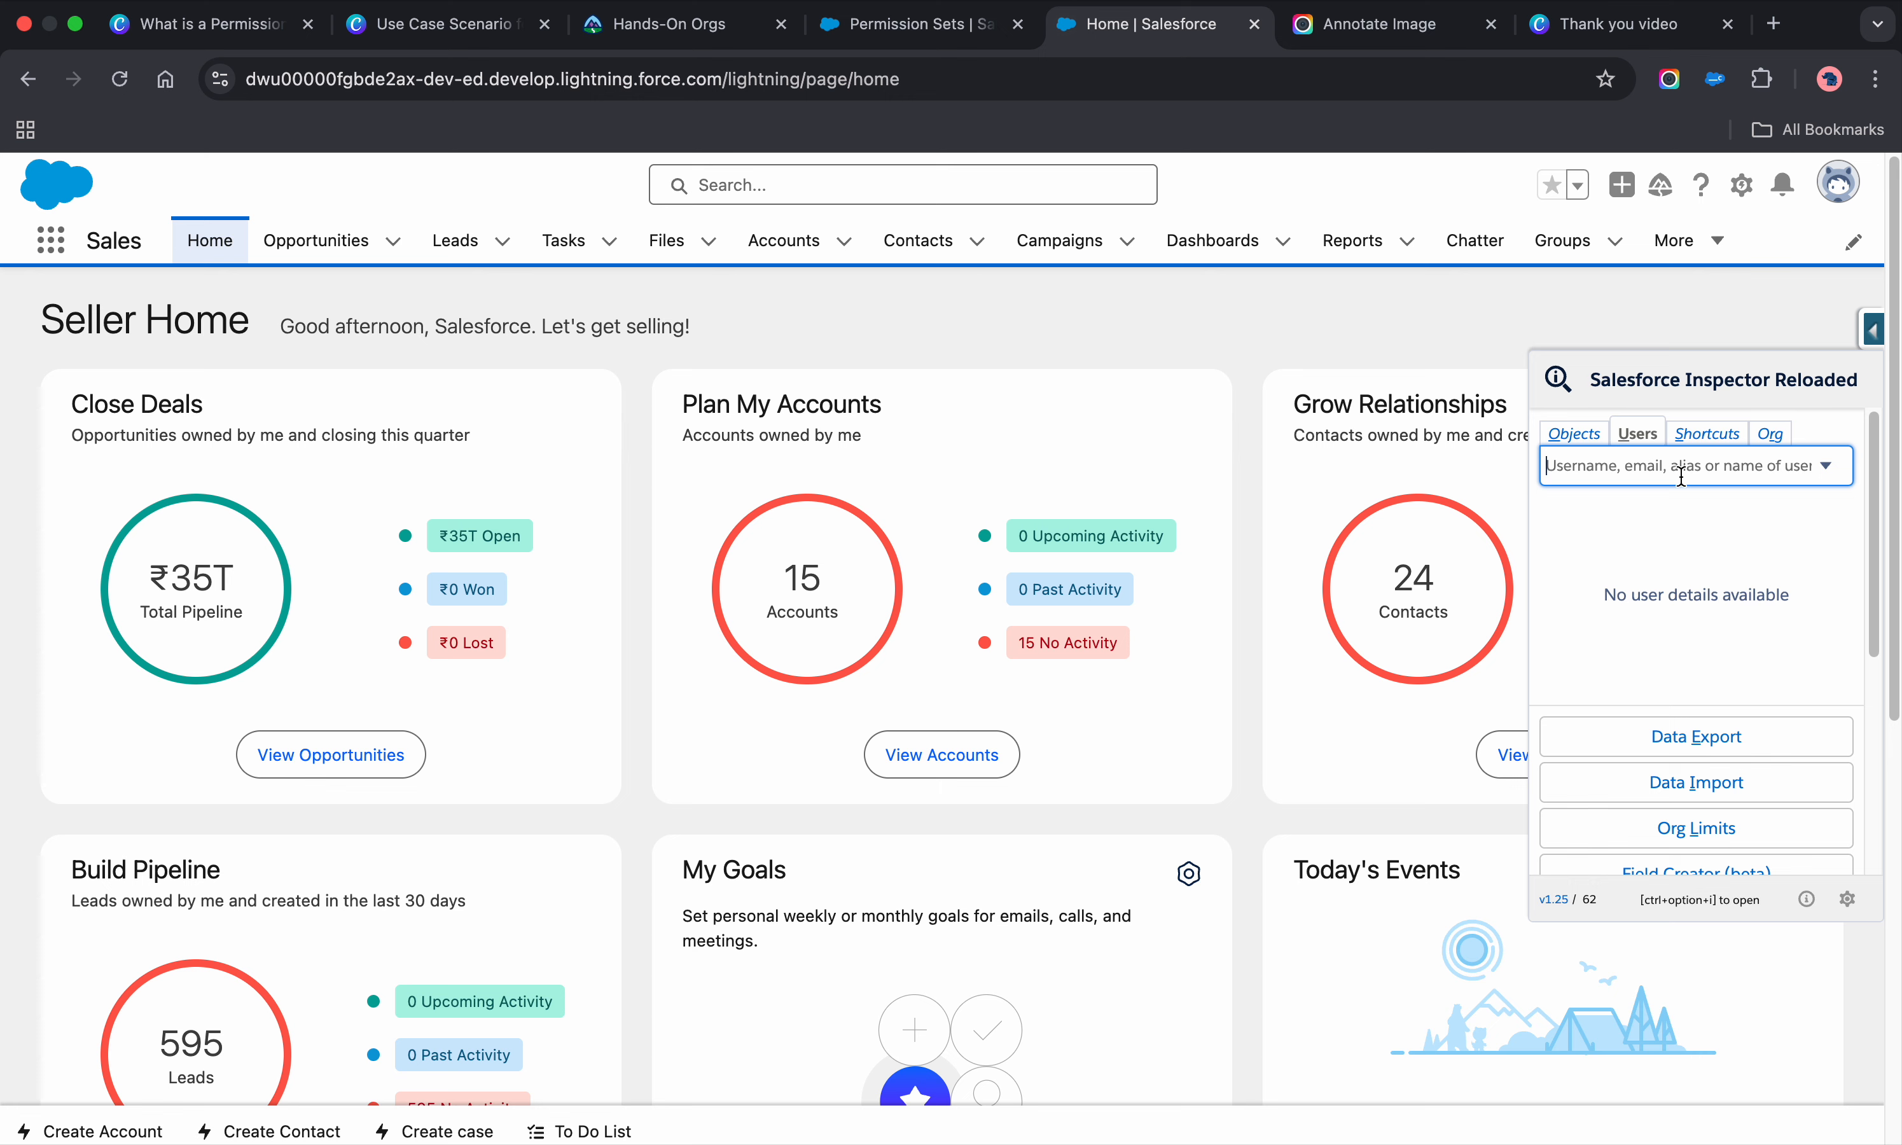
text(mary)
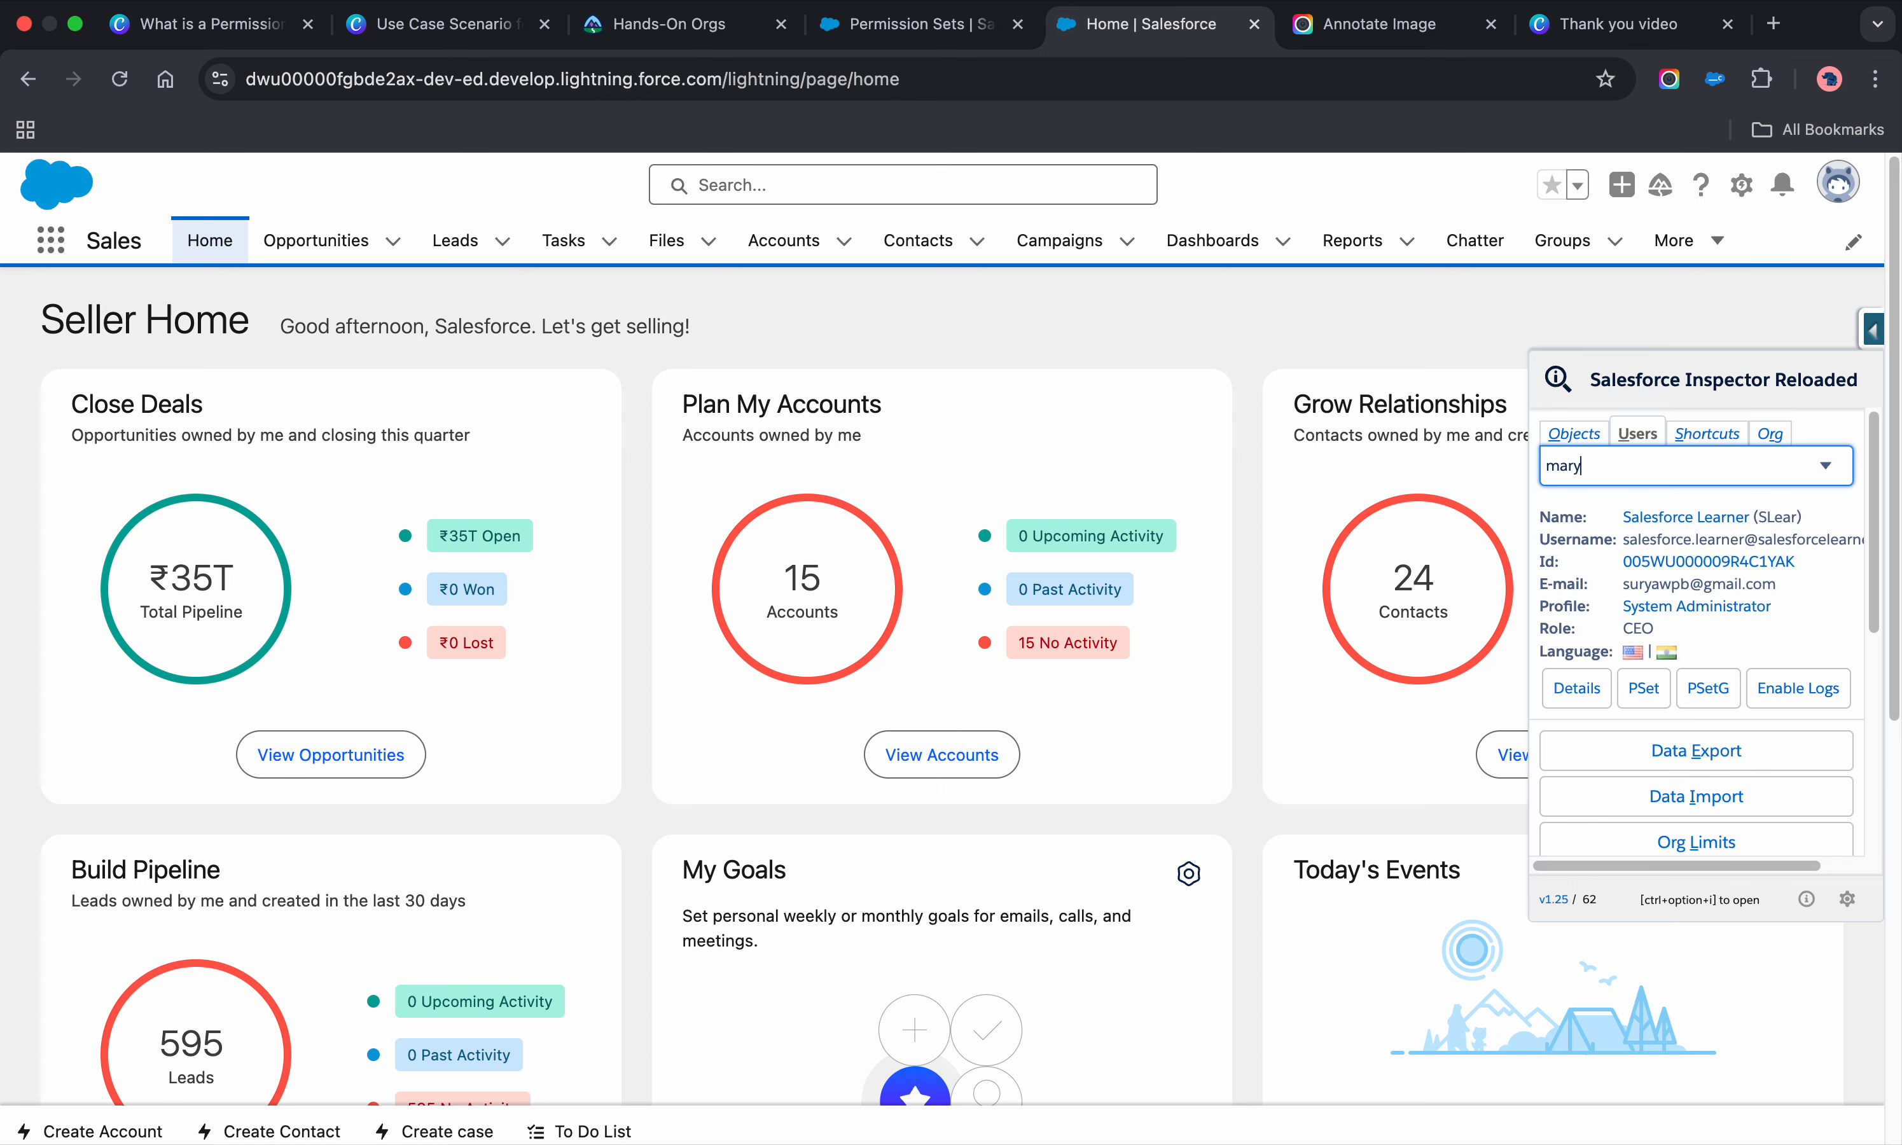
click(1728, 531)
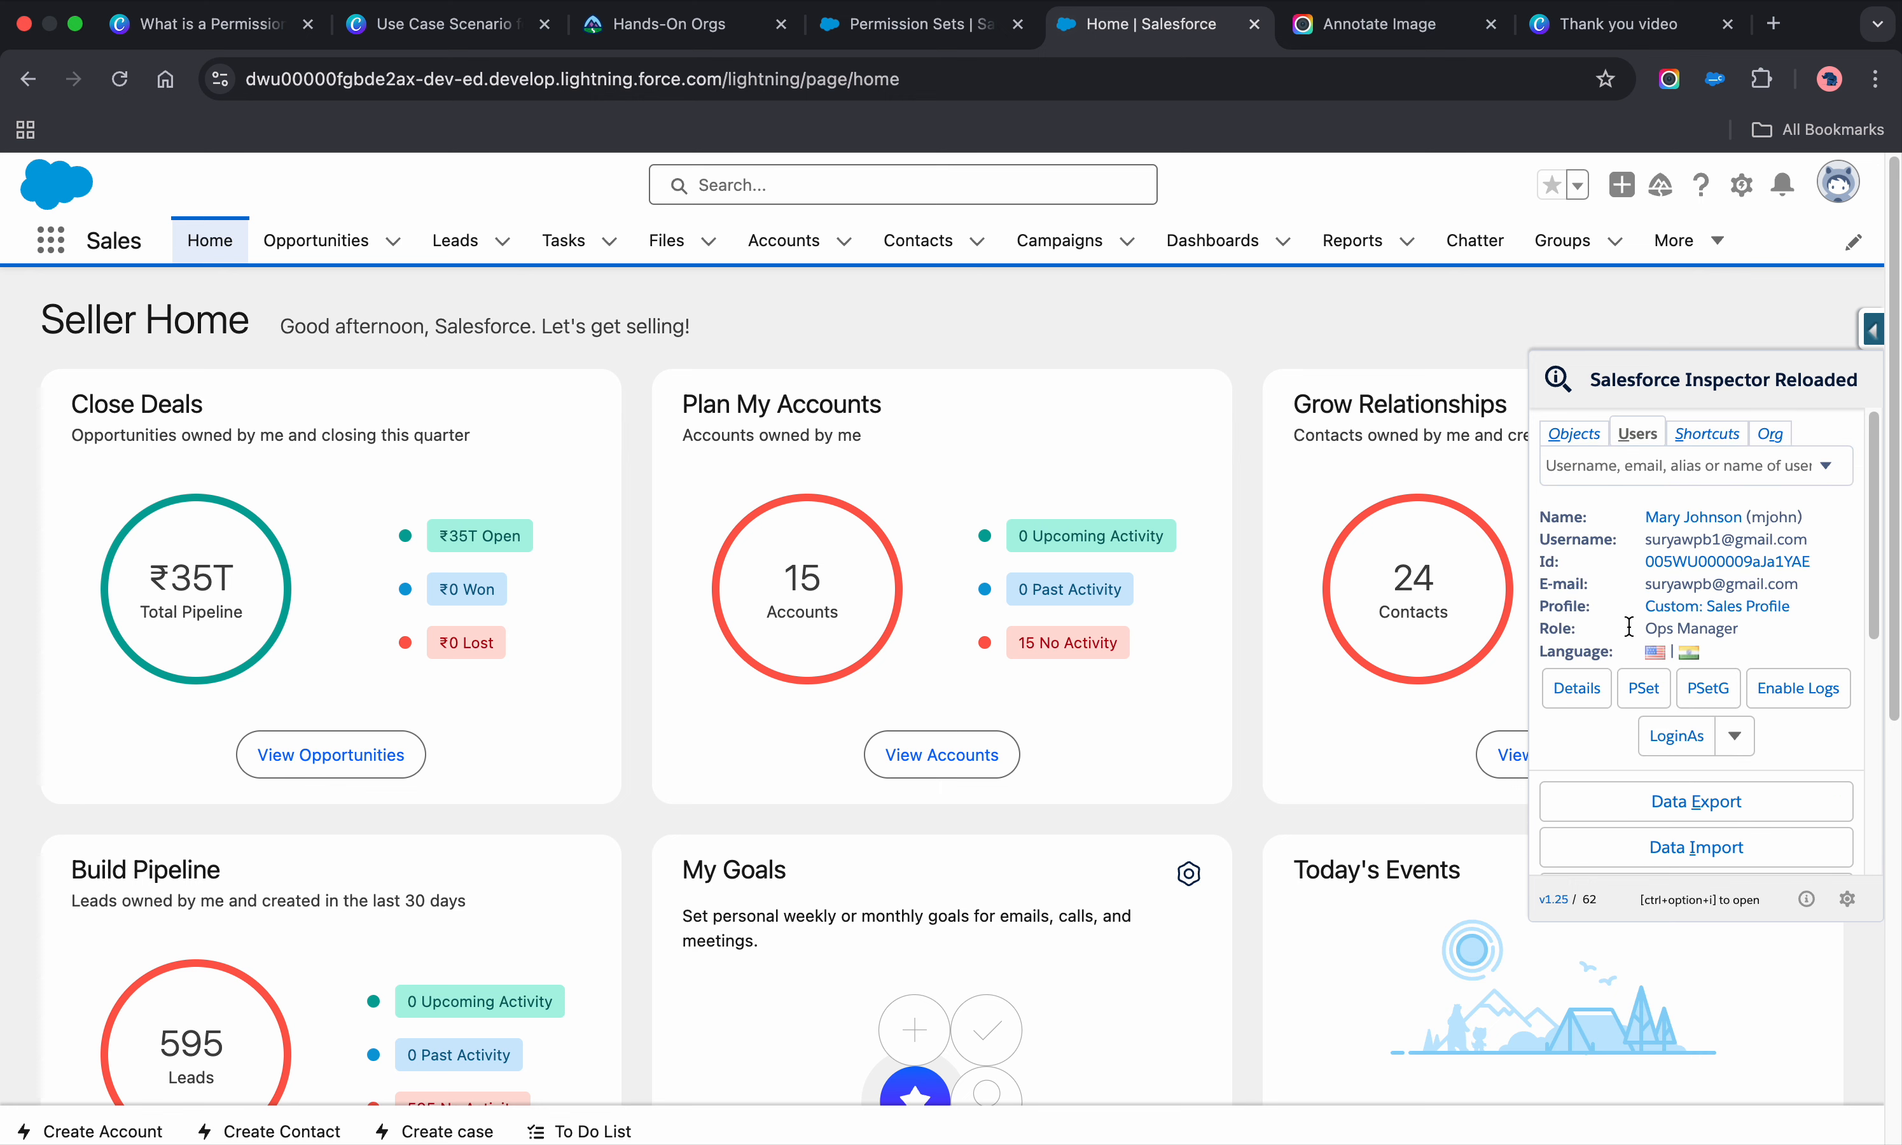
click(1676, 737)
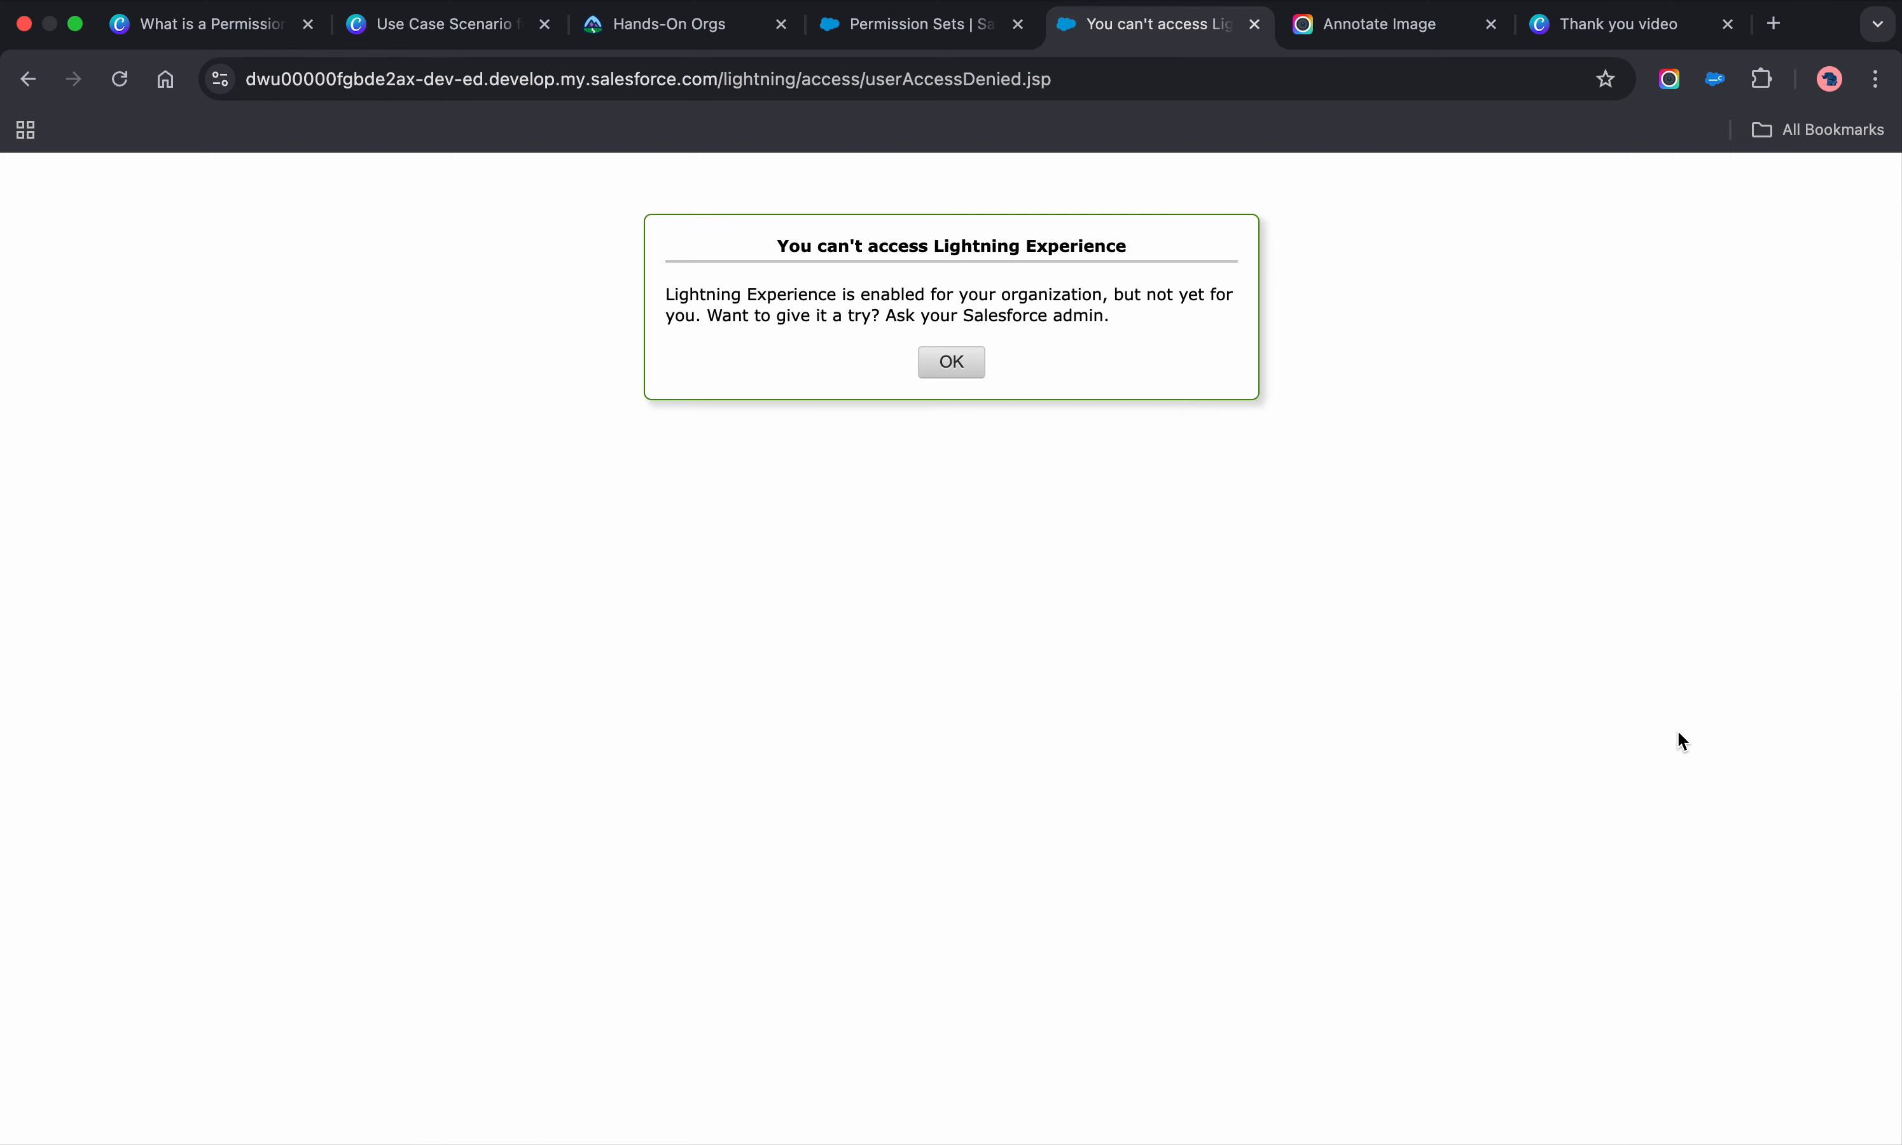
Step: Capture a screenshot of the Lightning Experience access-denied message, return to it and acknowledge the message
click(1669, 79)
click(1389, 240)
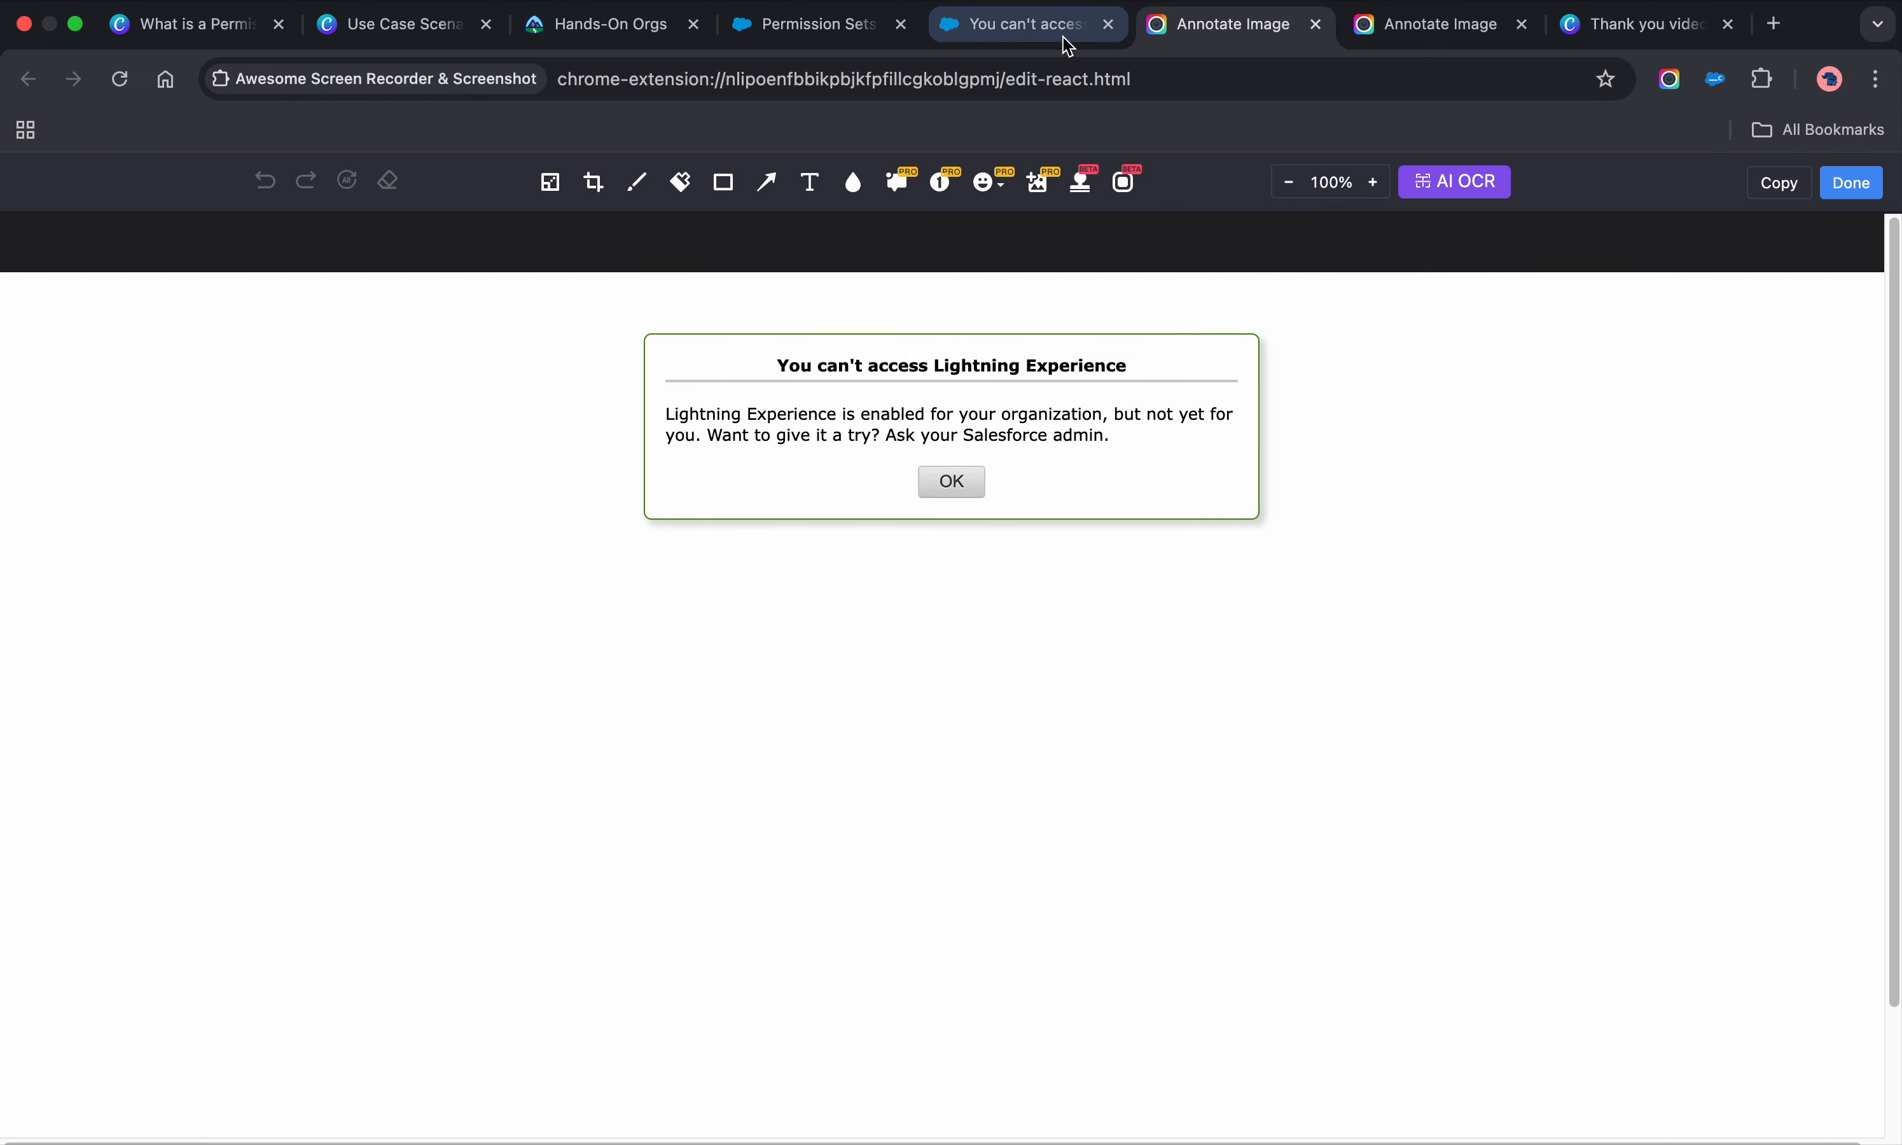
click(1011, 26)
click(951, 363)
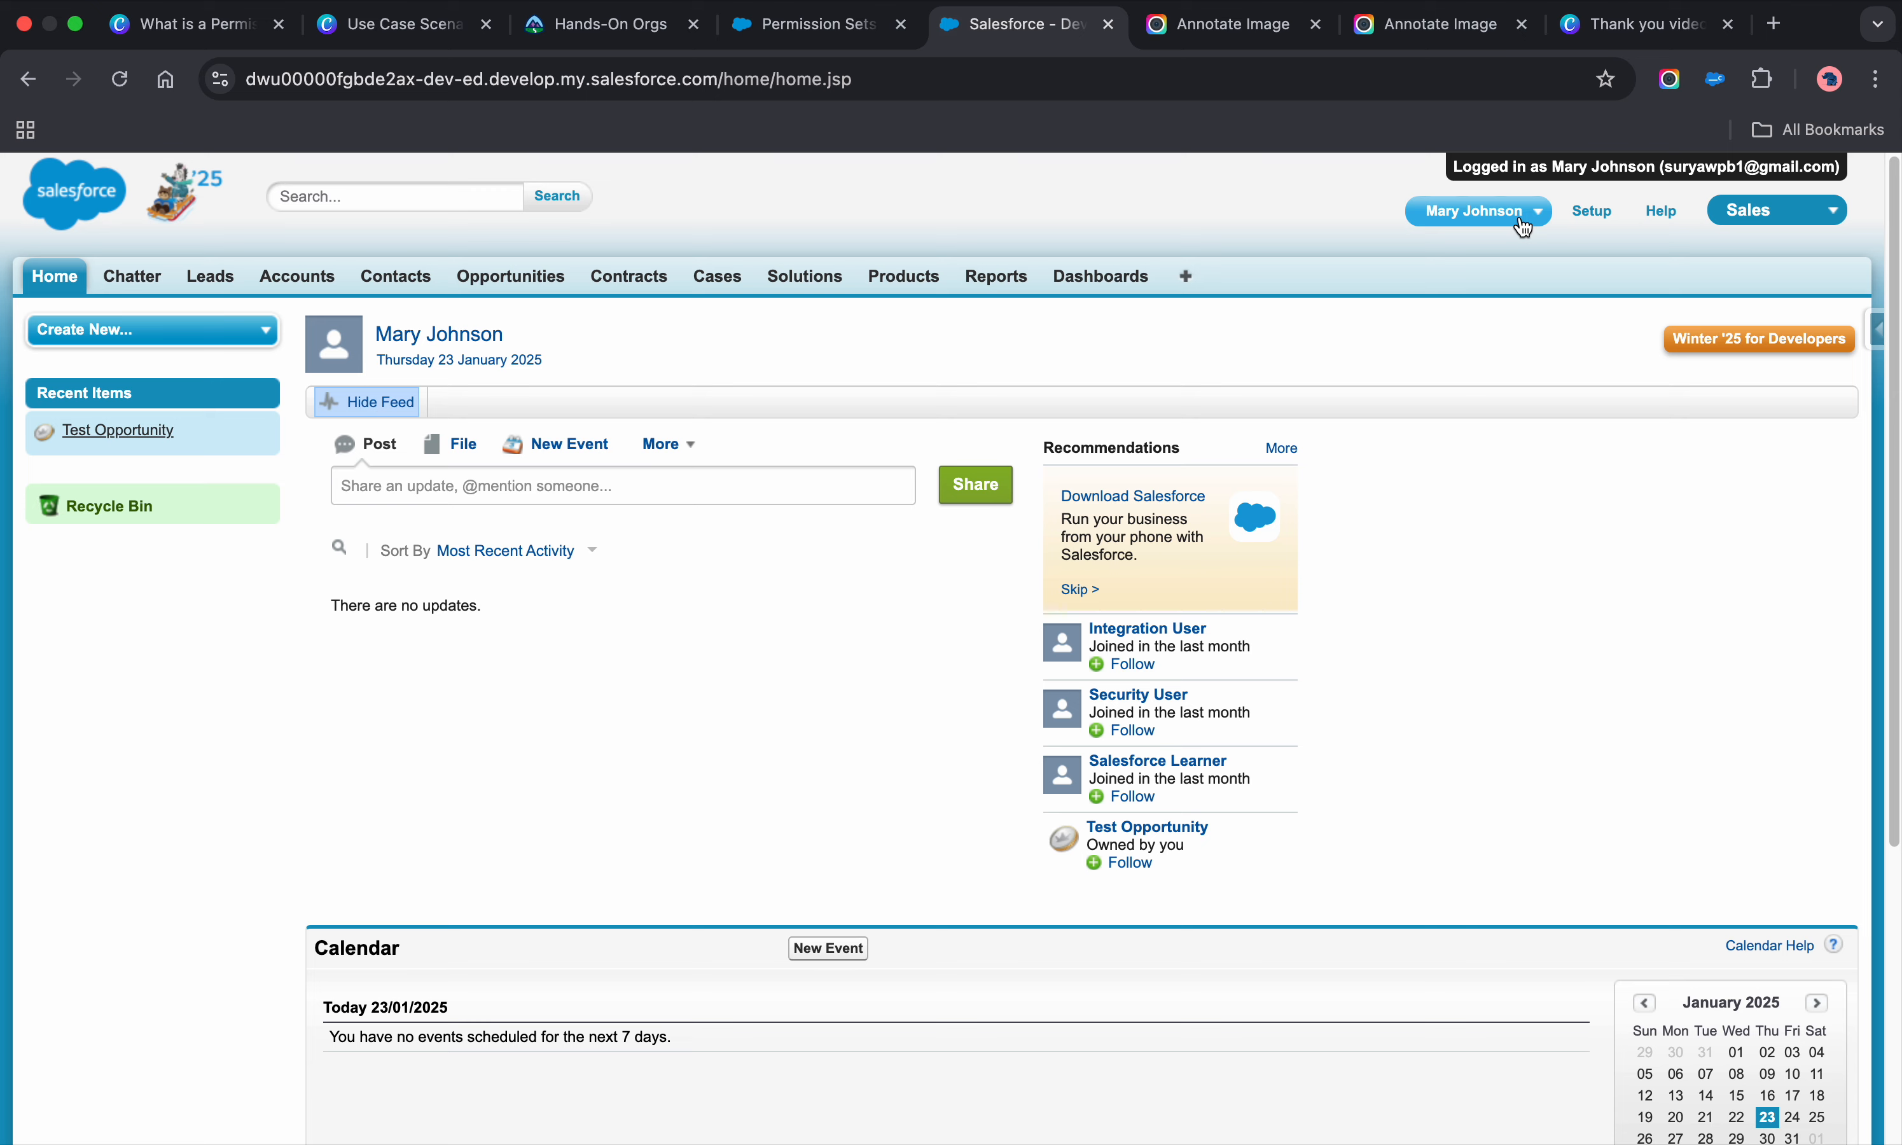
Step: Log out of the impersonated user's Classic session and close its browser tab
click(1478, 211)
click(1442, 353)
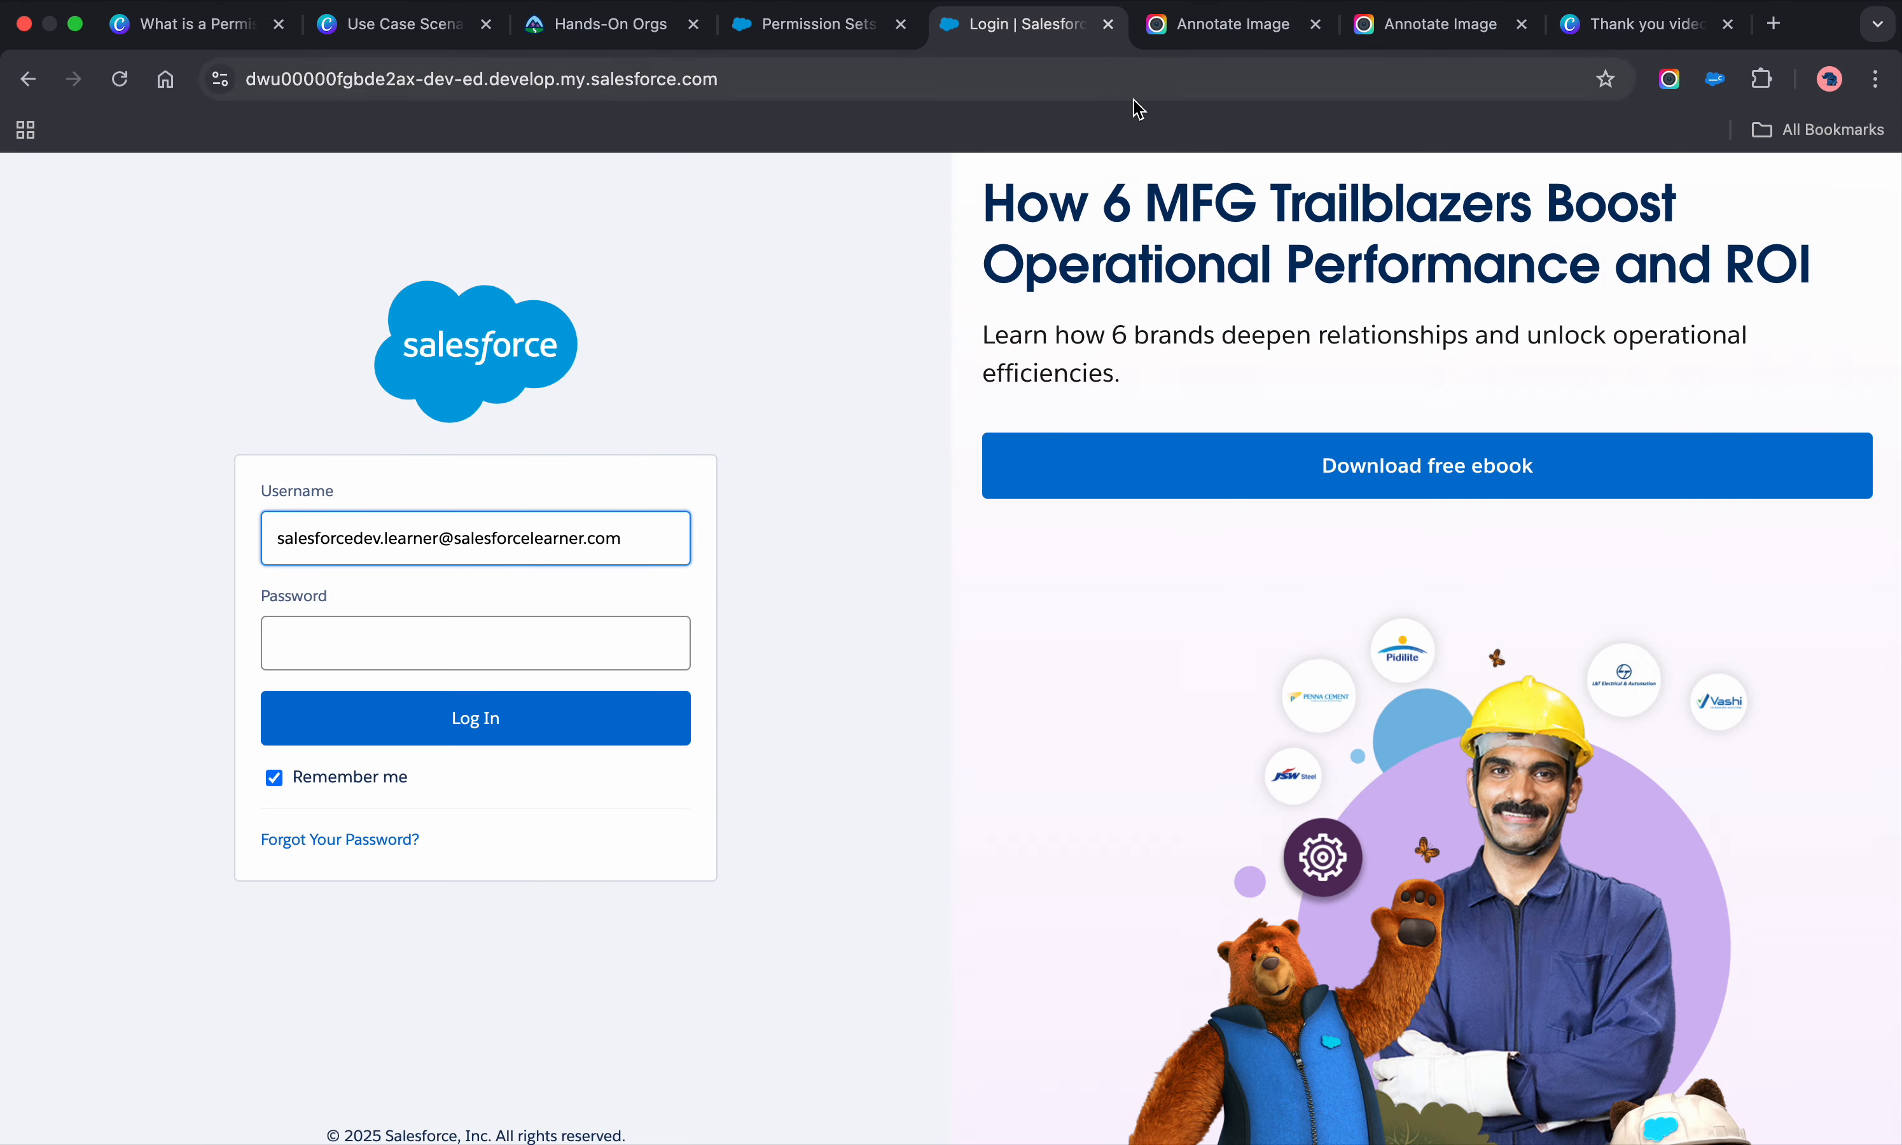
click(1109, 25)
Step: Relaunch the Salesforce Admin Realtime org from Hands-On Orgs and reload the Enable Lightning Experience permission set page
click(661, 25)
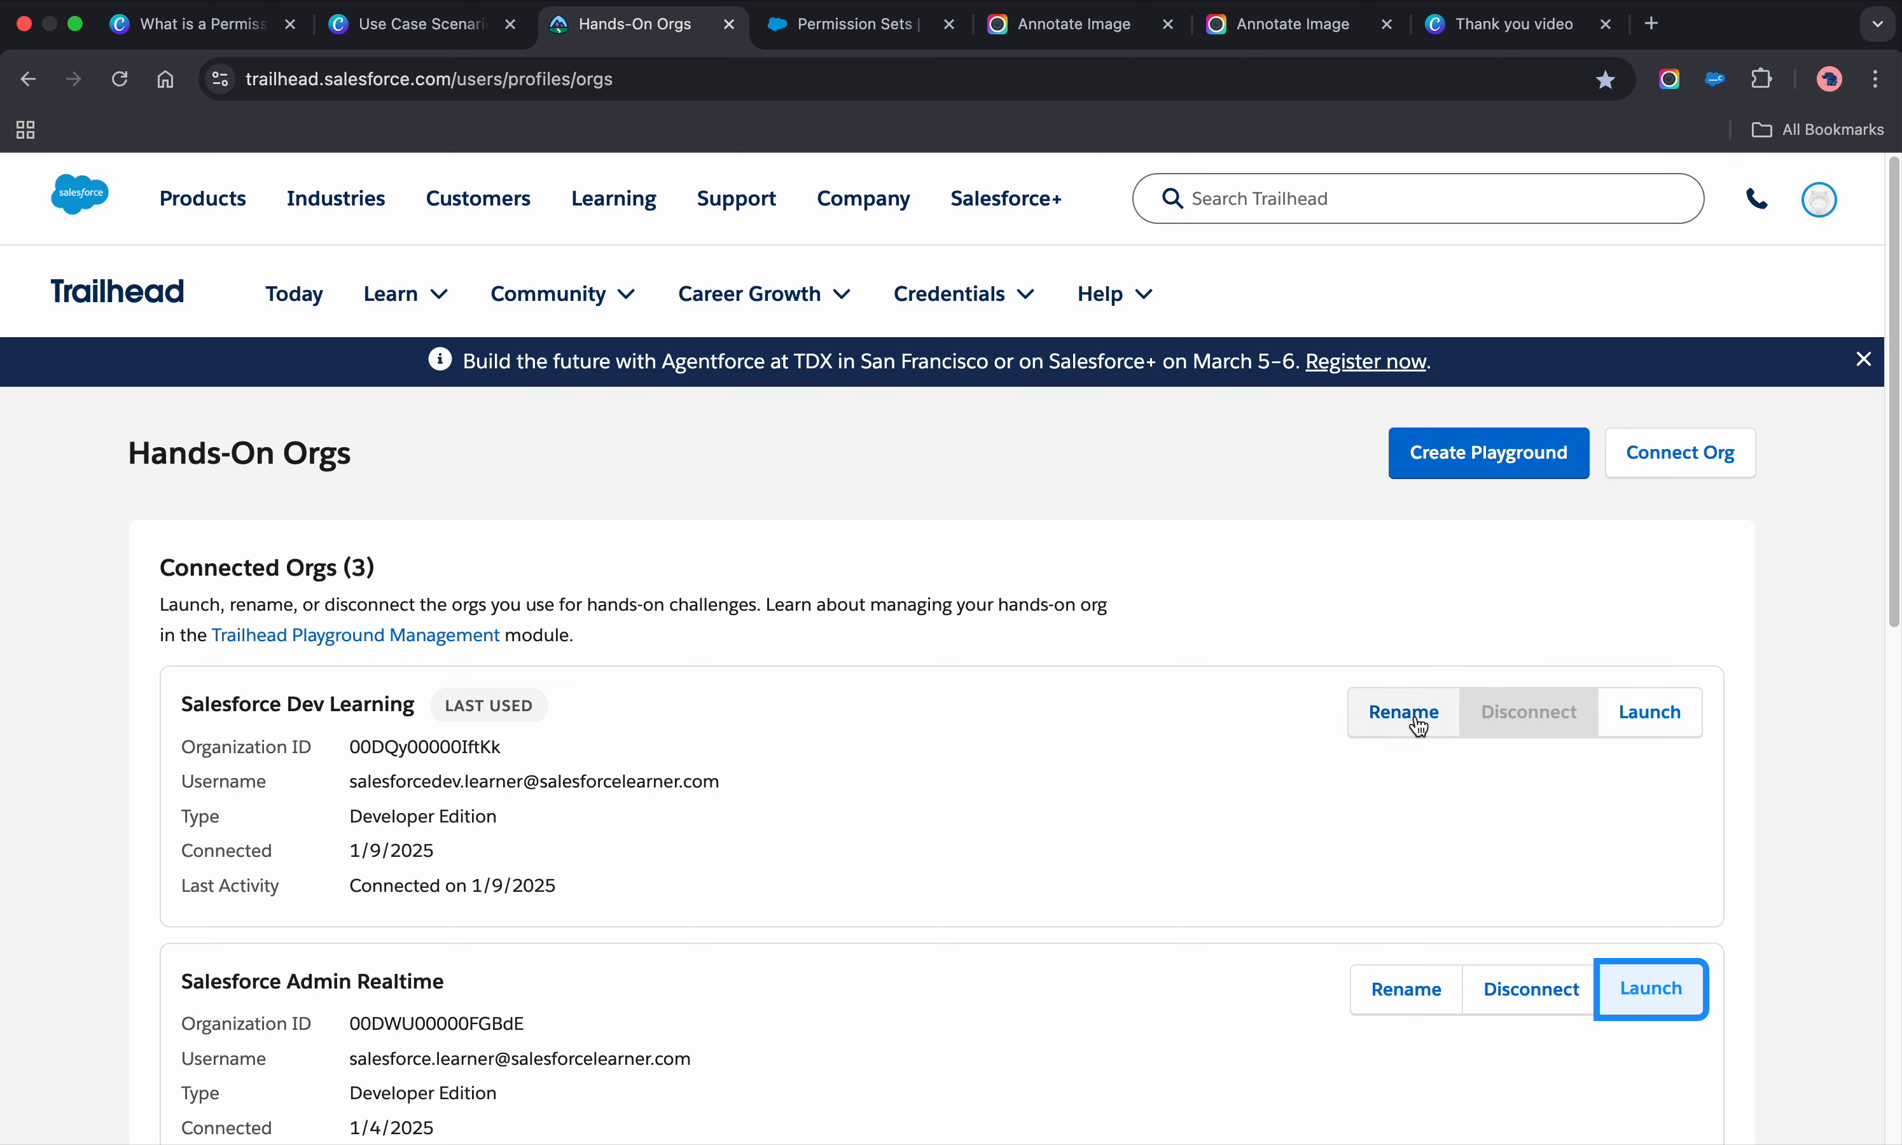
click(1649, 986)
click(1026, 27)
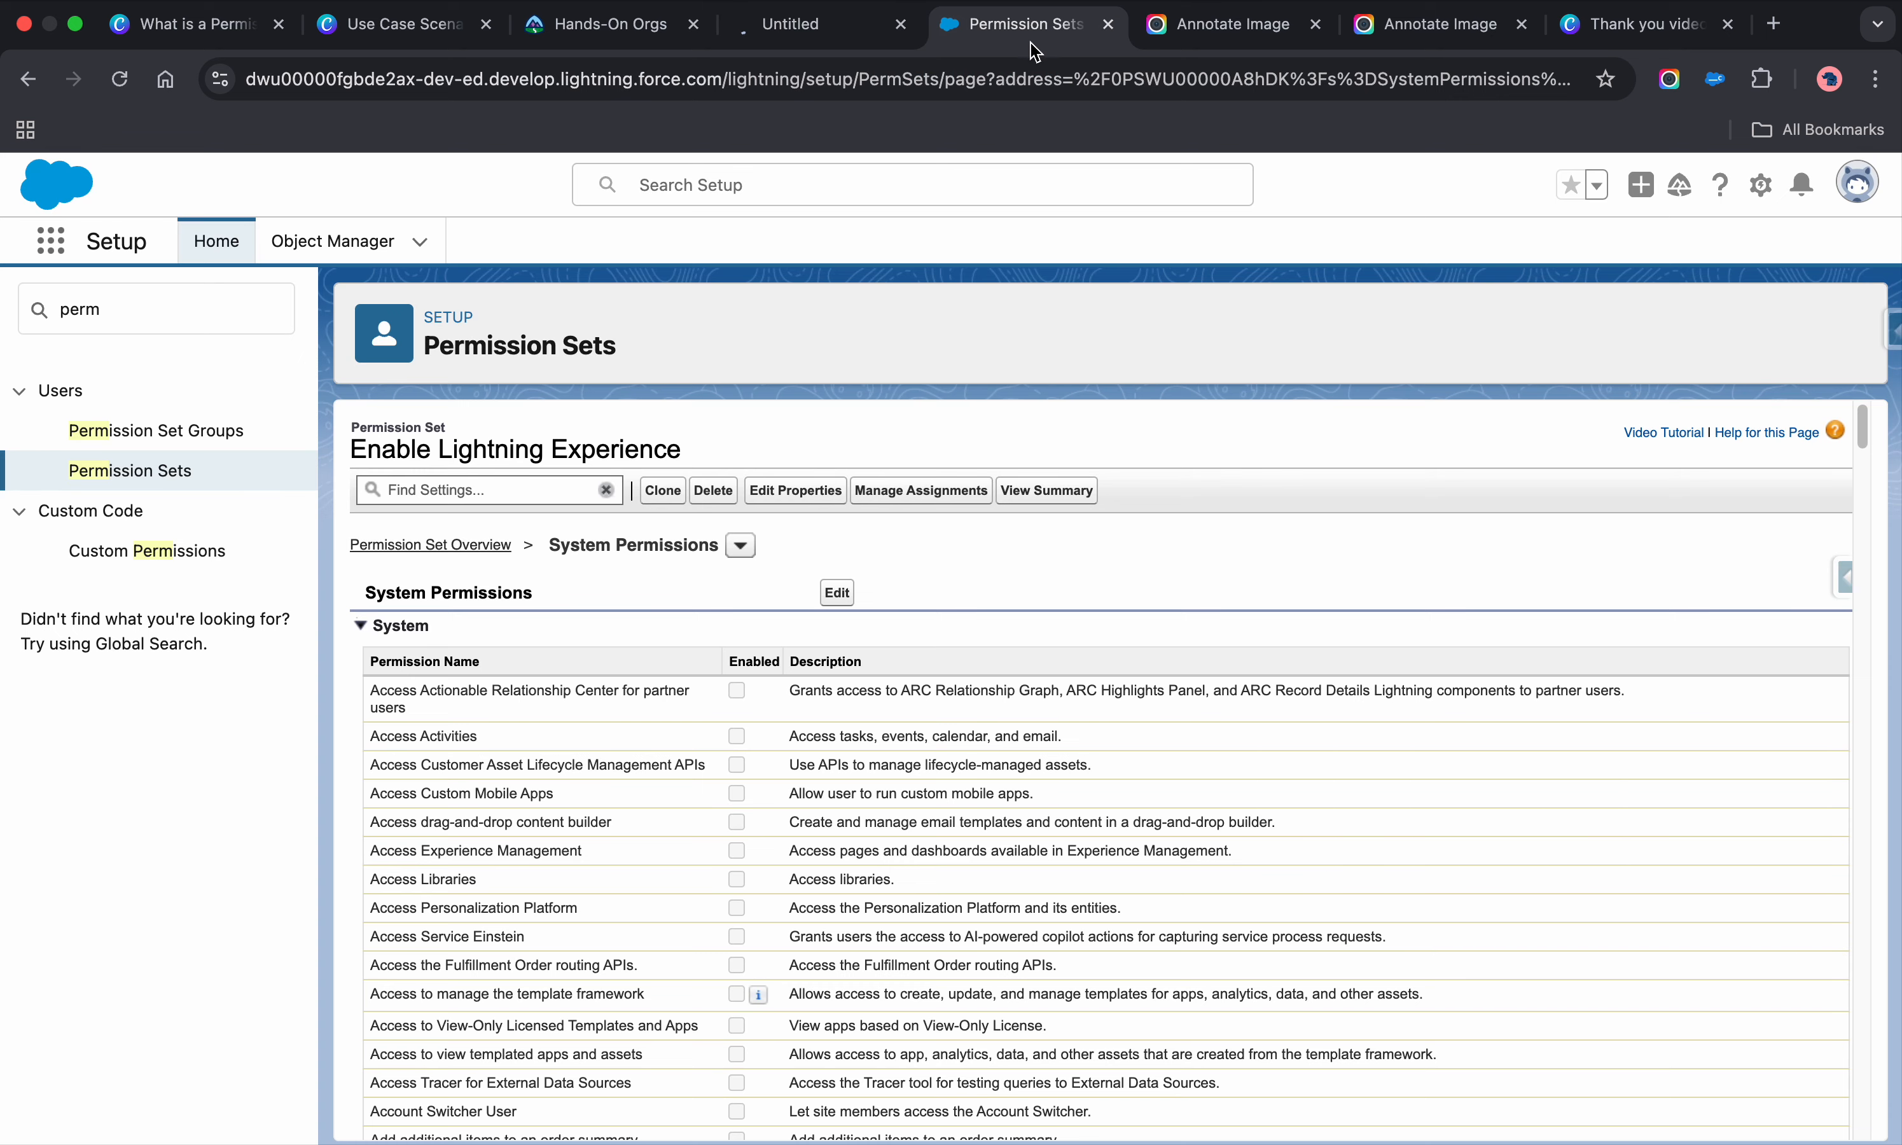
drag(851, 48, 1019, 35)
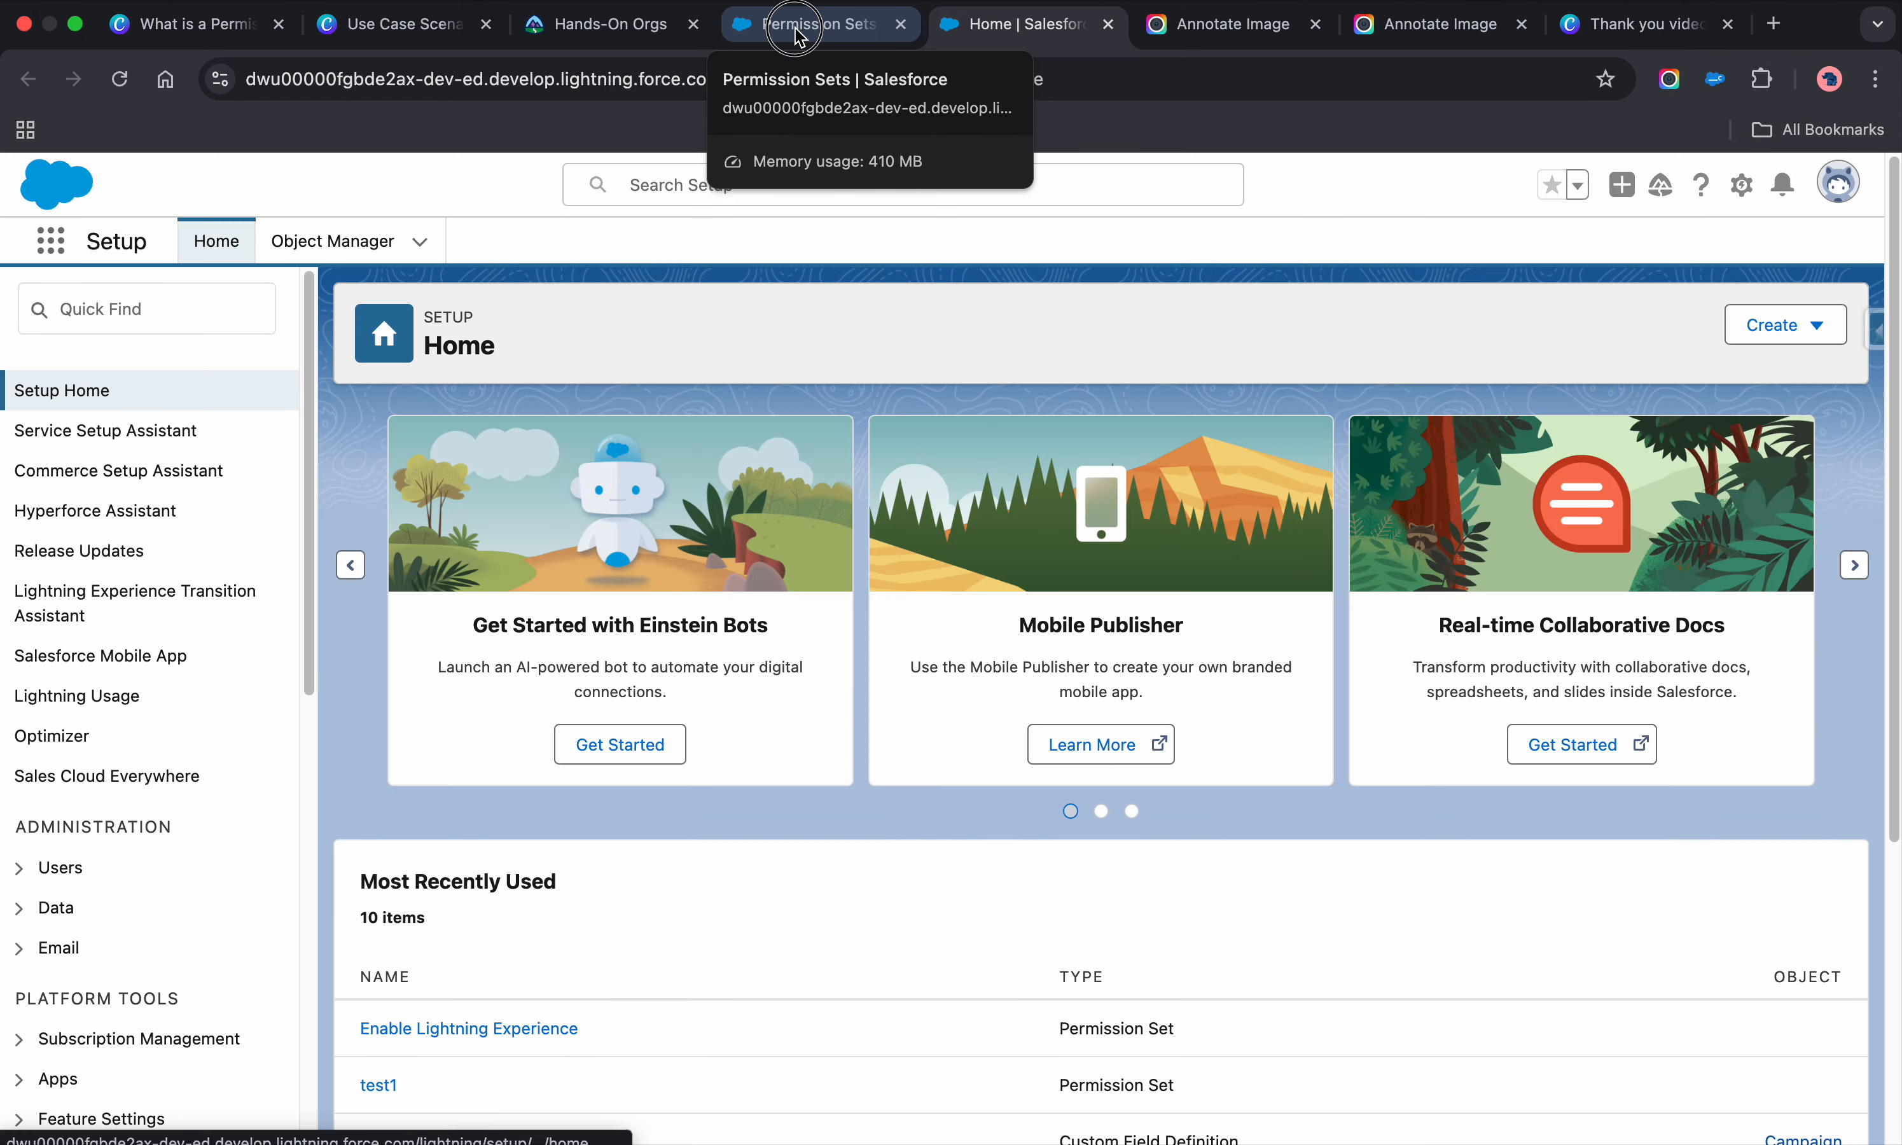
click(800, 37)
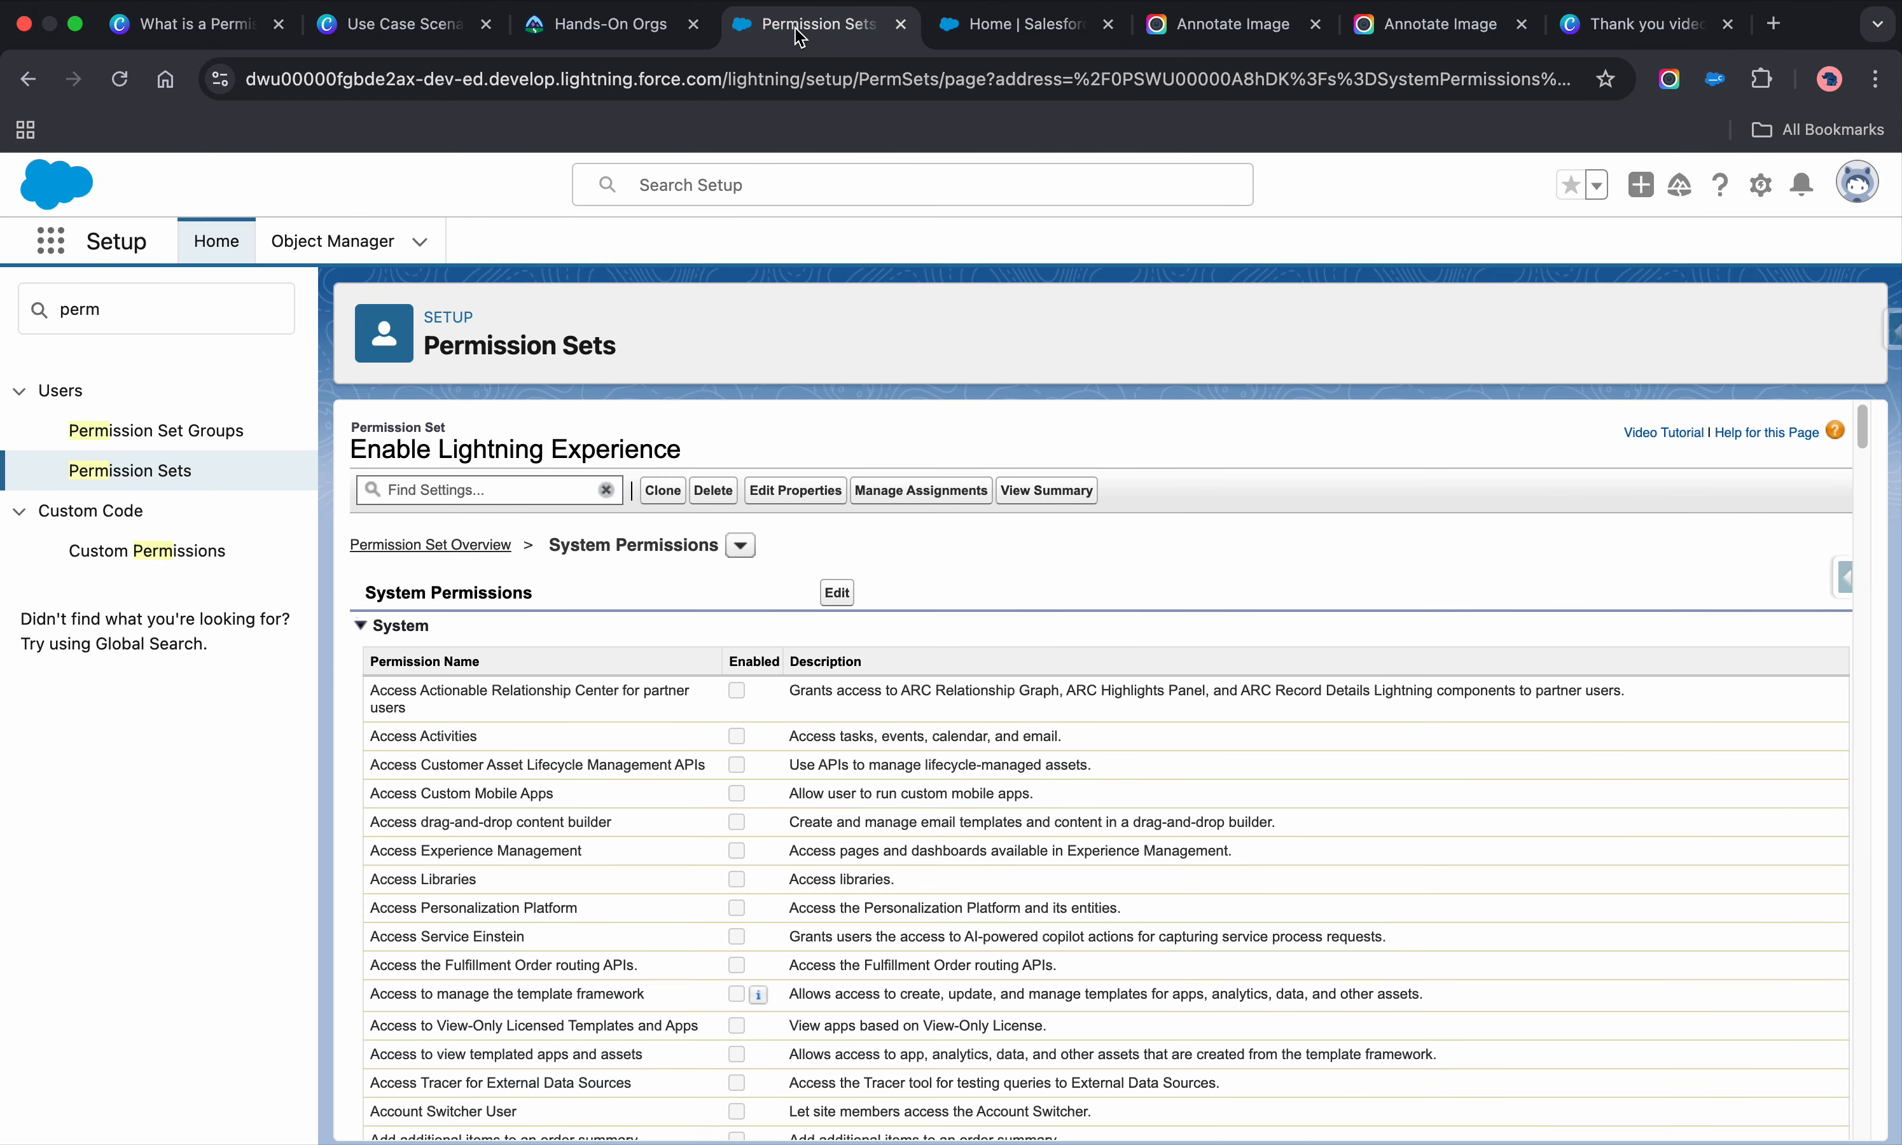
click(937, 502)
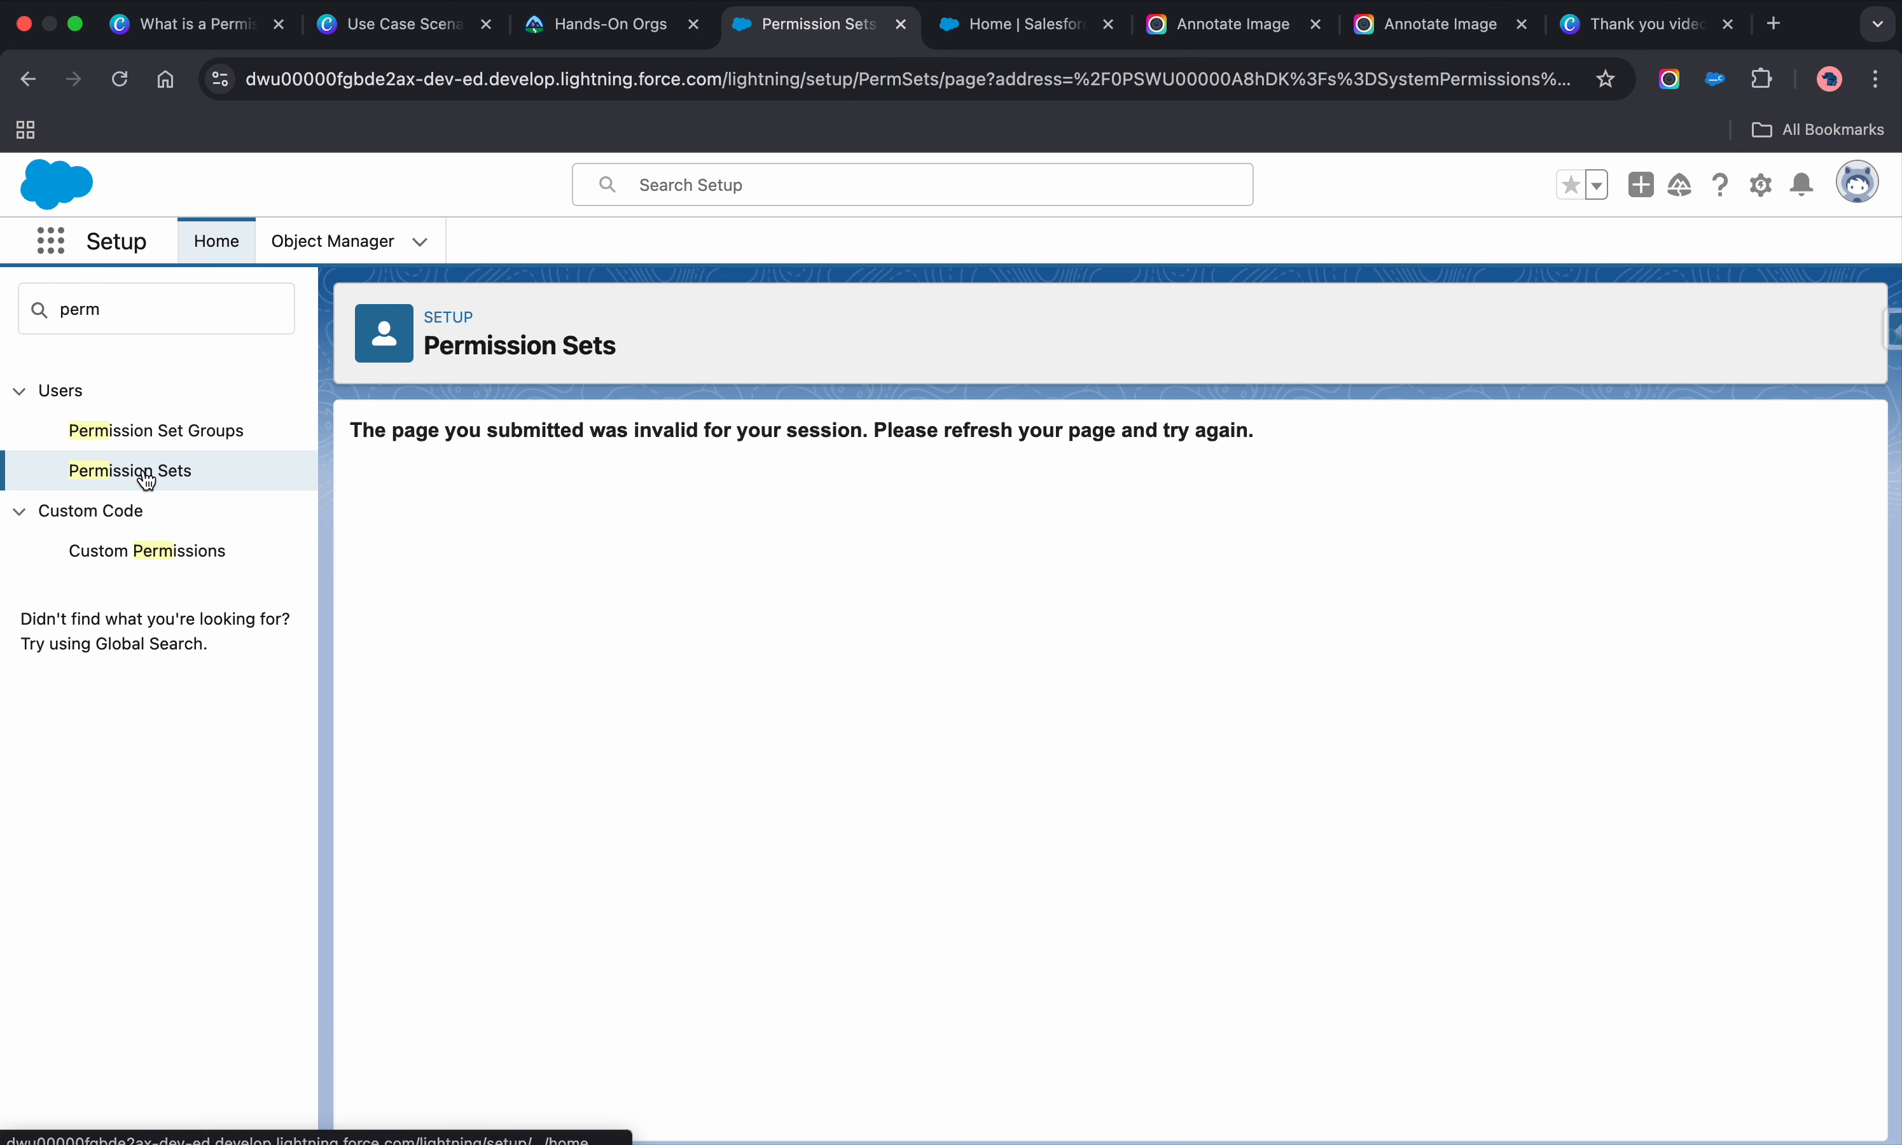
click(120, 79)
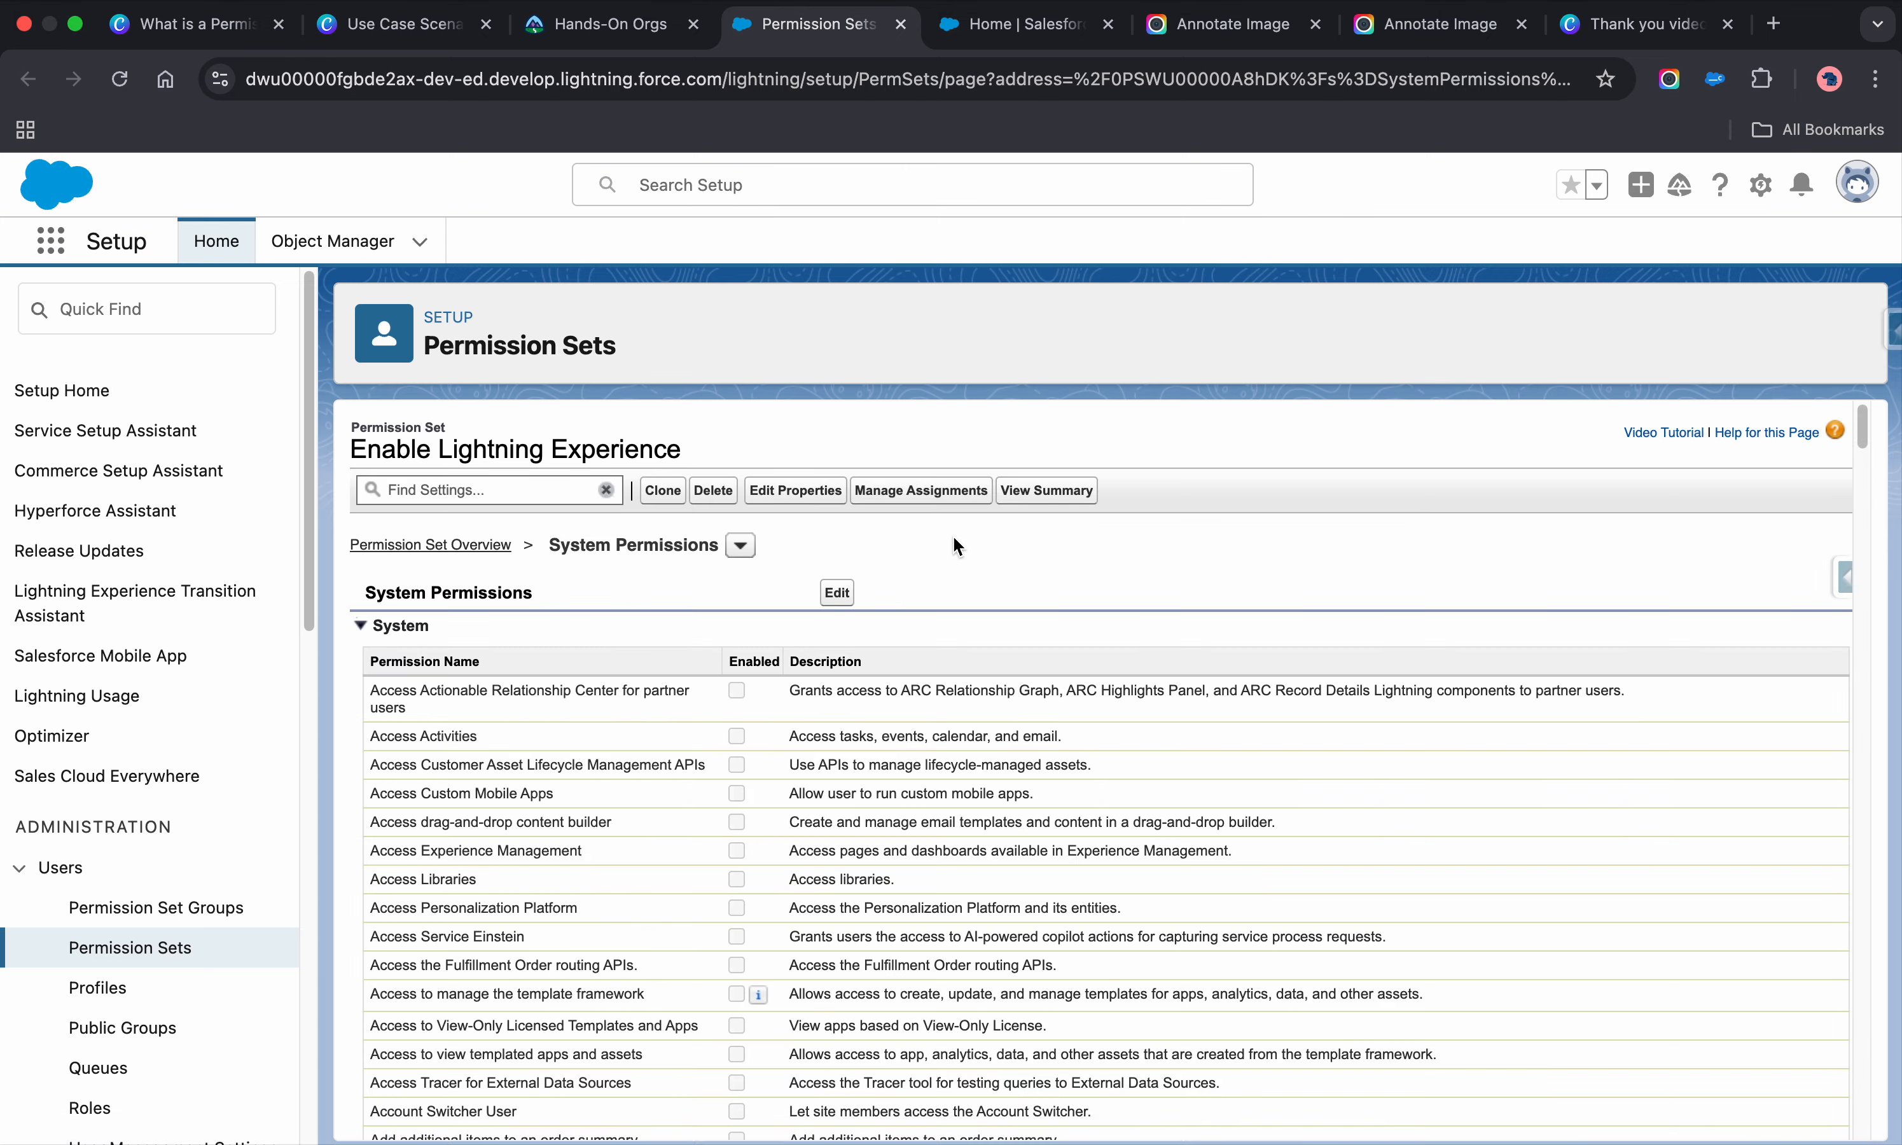
Step: Start a new assignment for the Enable Lightning Experience permission set and select the Ops Manager user with the Custom: Sales Profile
click(921, 489)
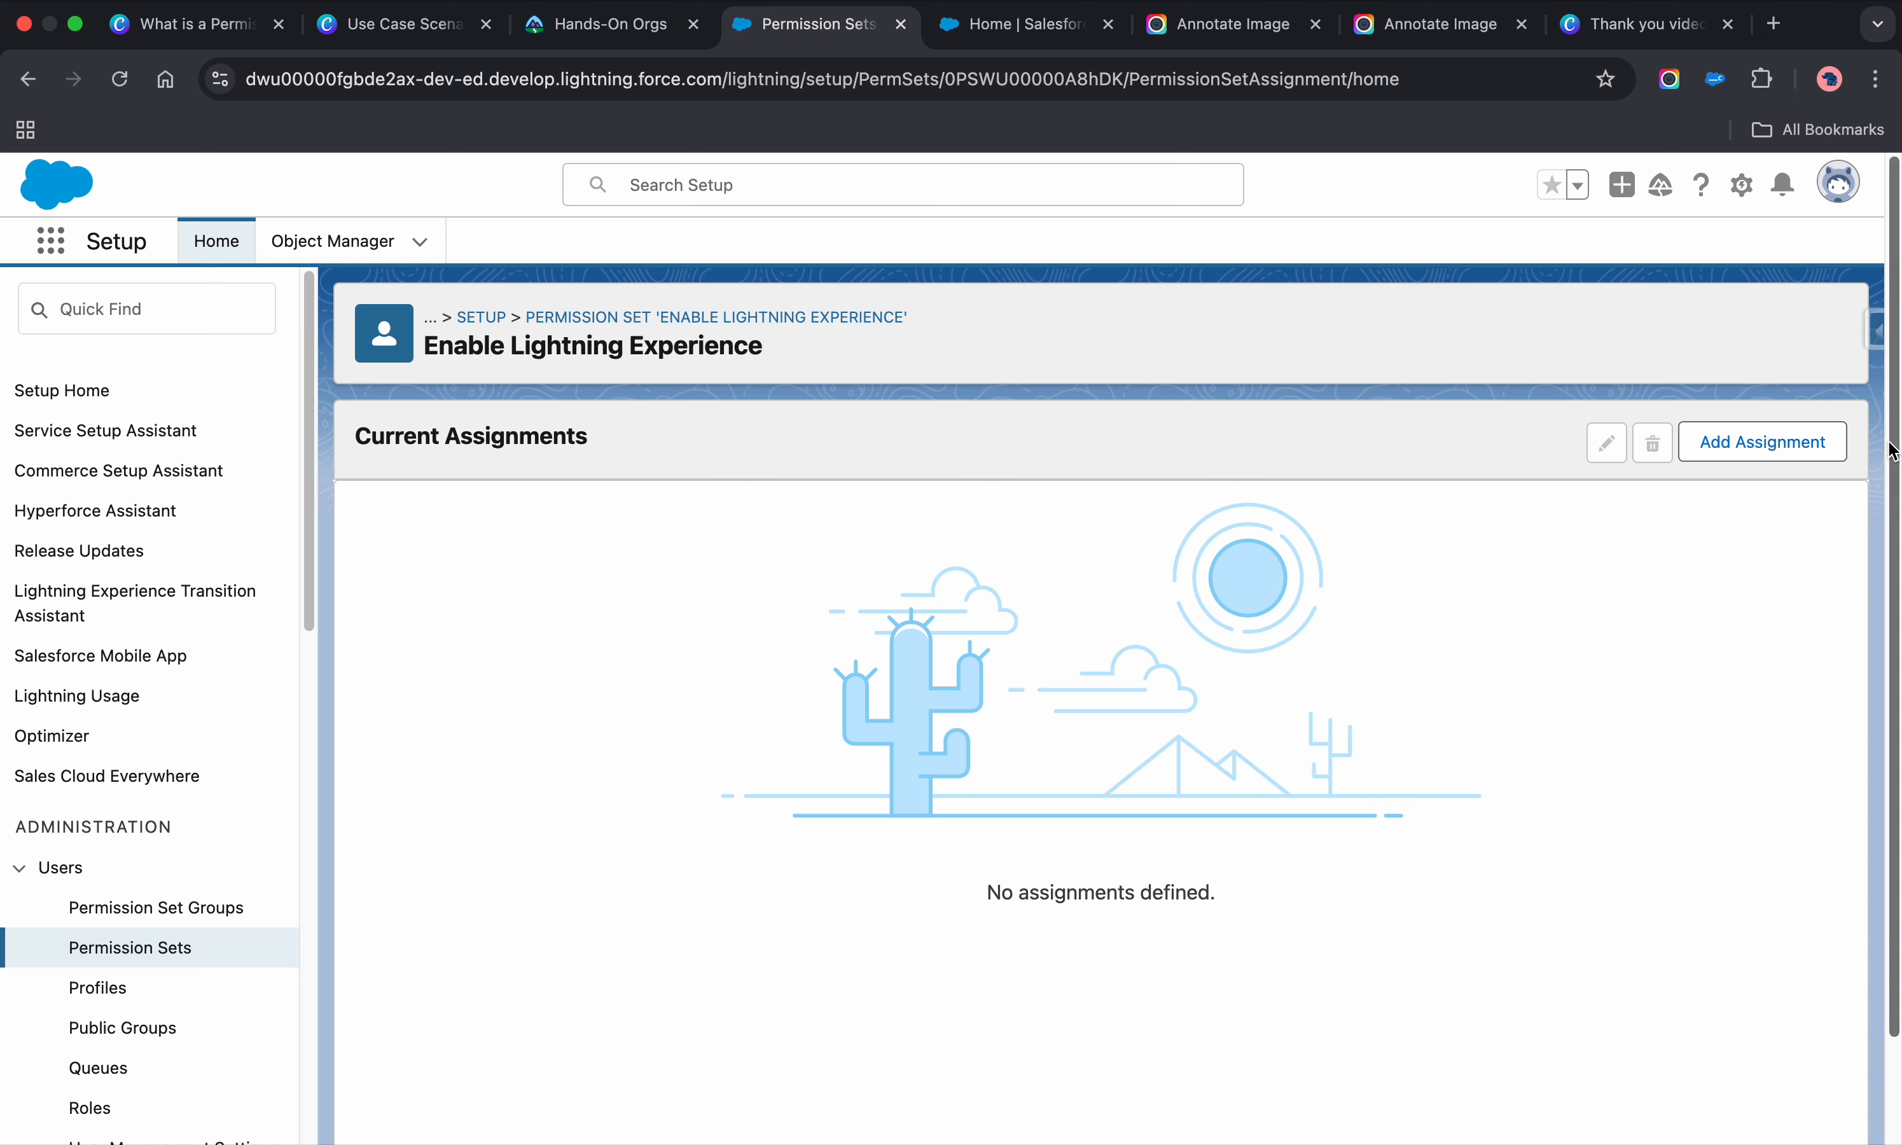
click(1764, 436)
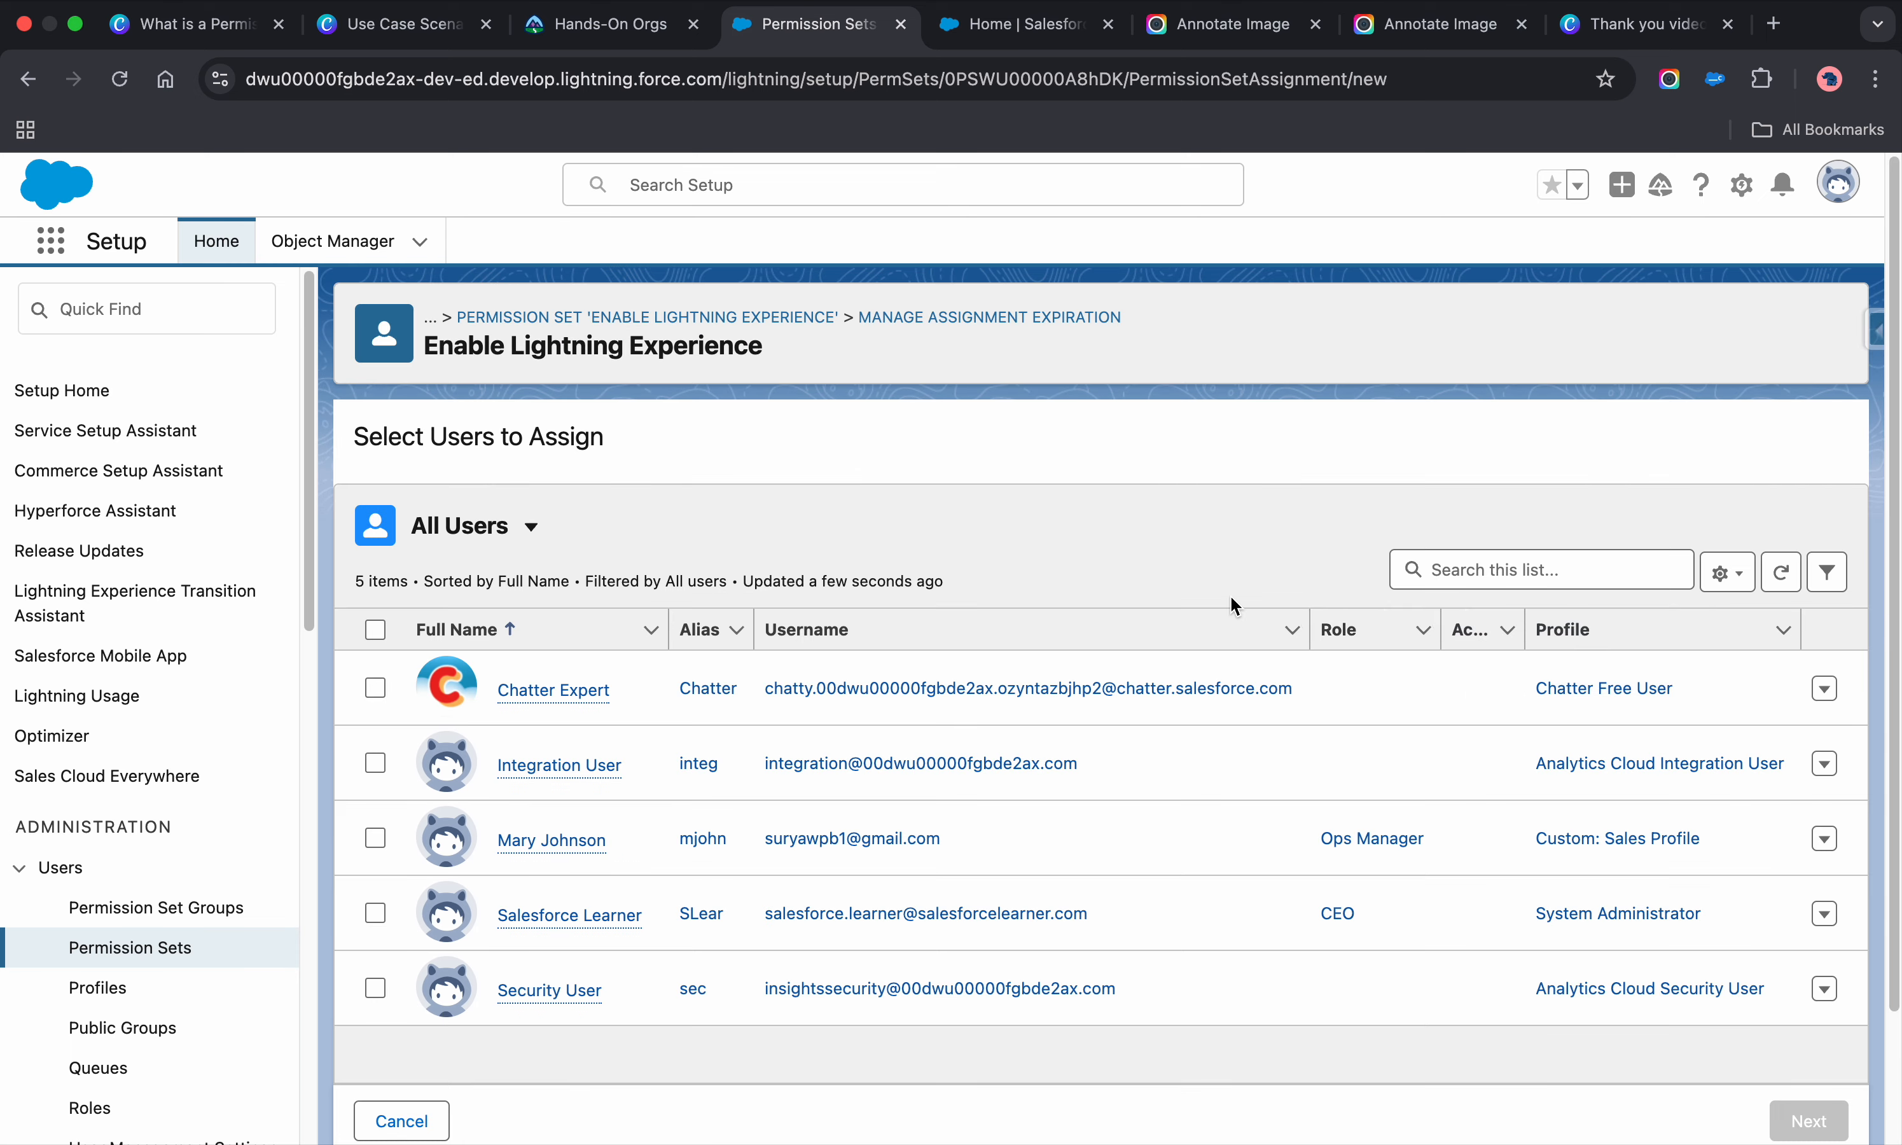
click(376, 838)
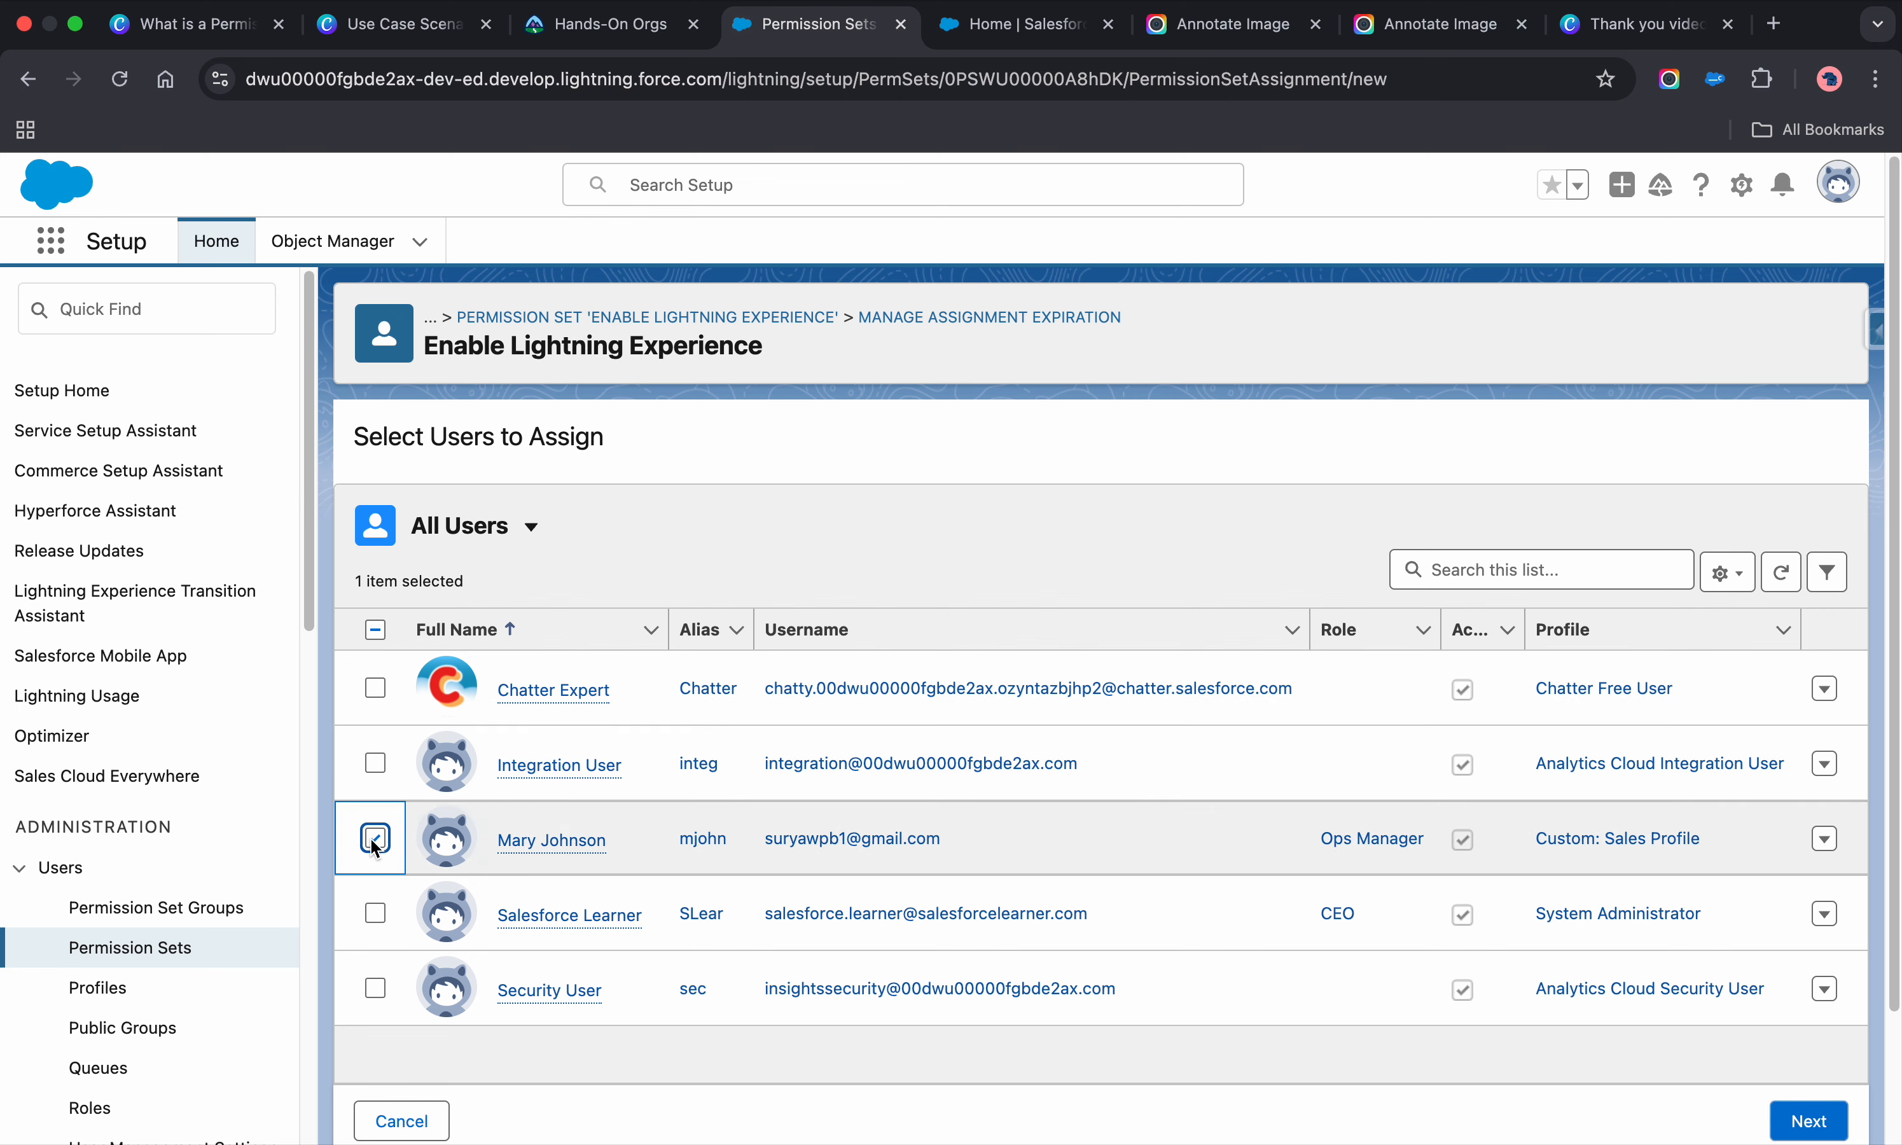
scroll(634, 900, down, 3)
click(1814, 1127)
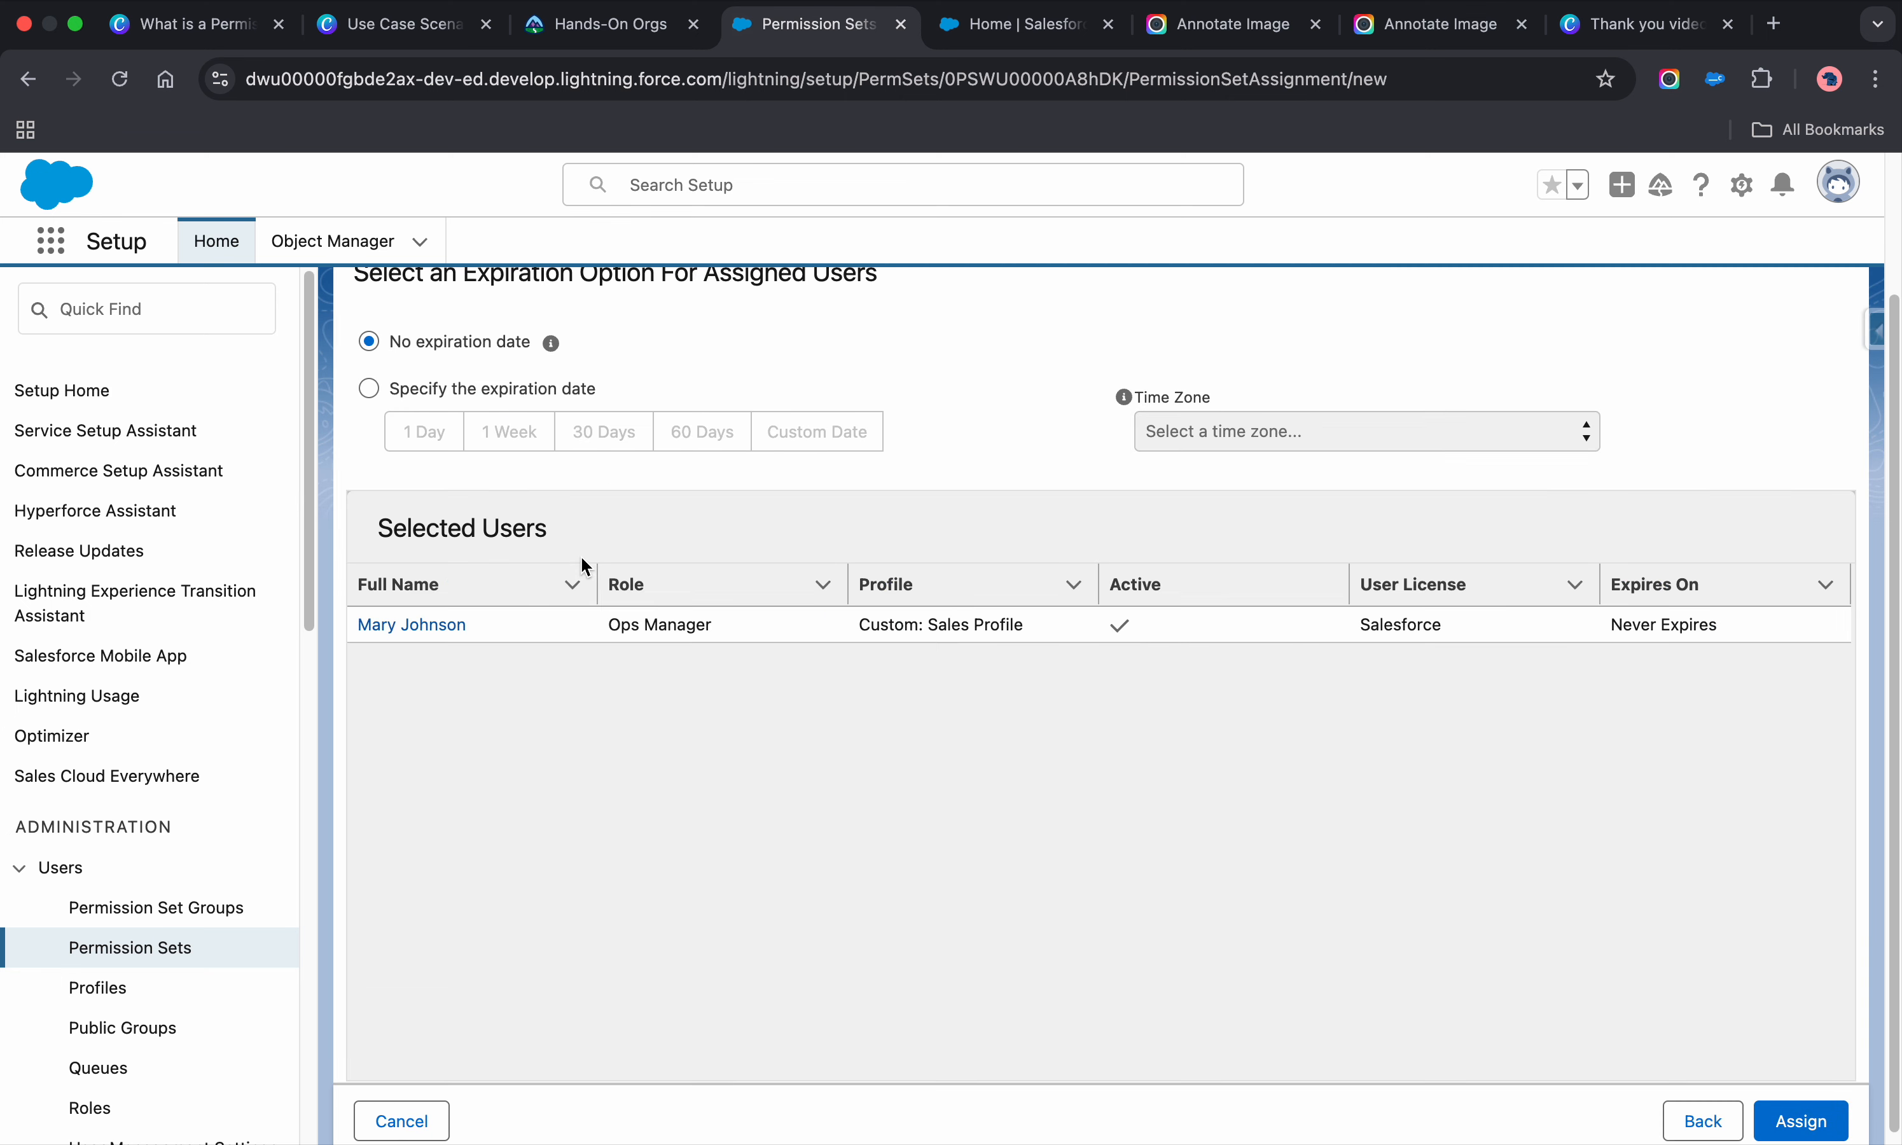
Step: Set the assignment to expire in 60 days, assign the permission set and finish at the current assignments list
click(370, 388)
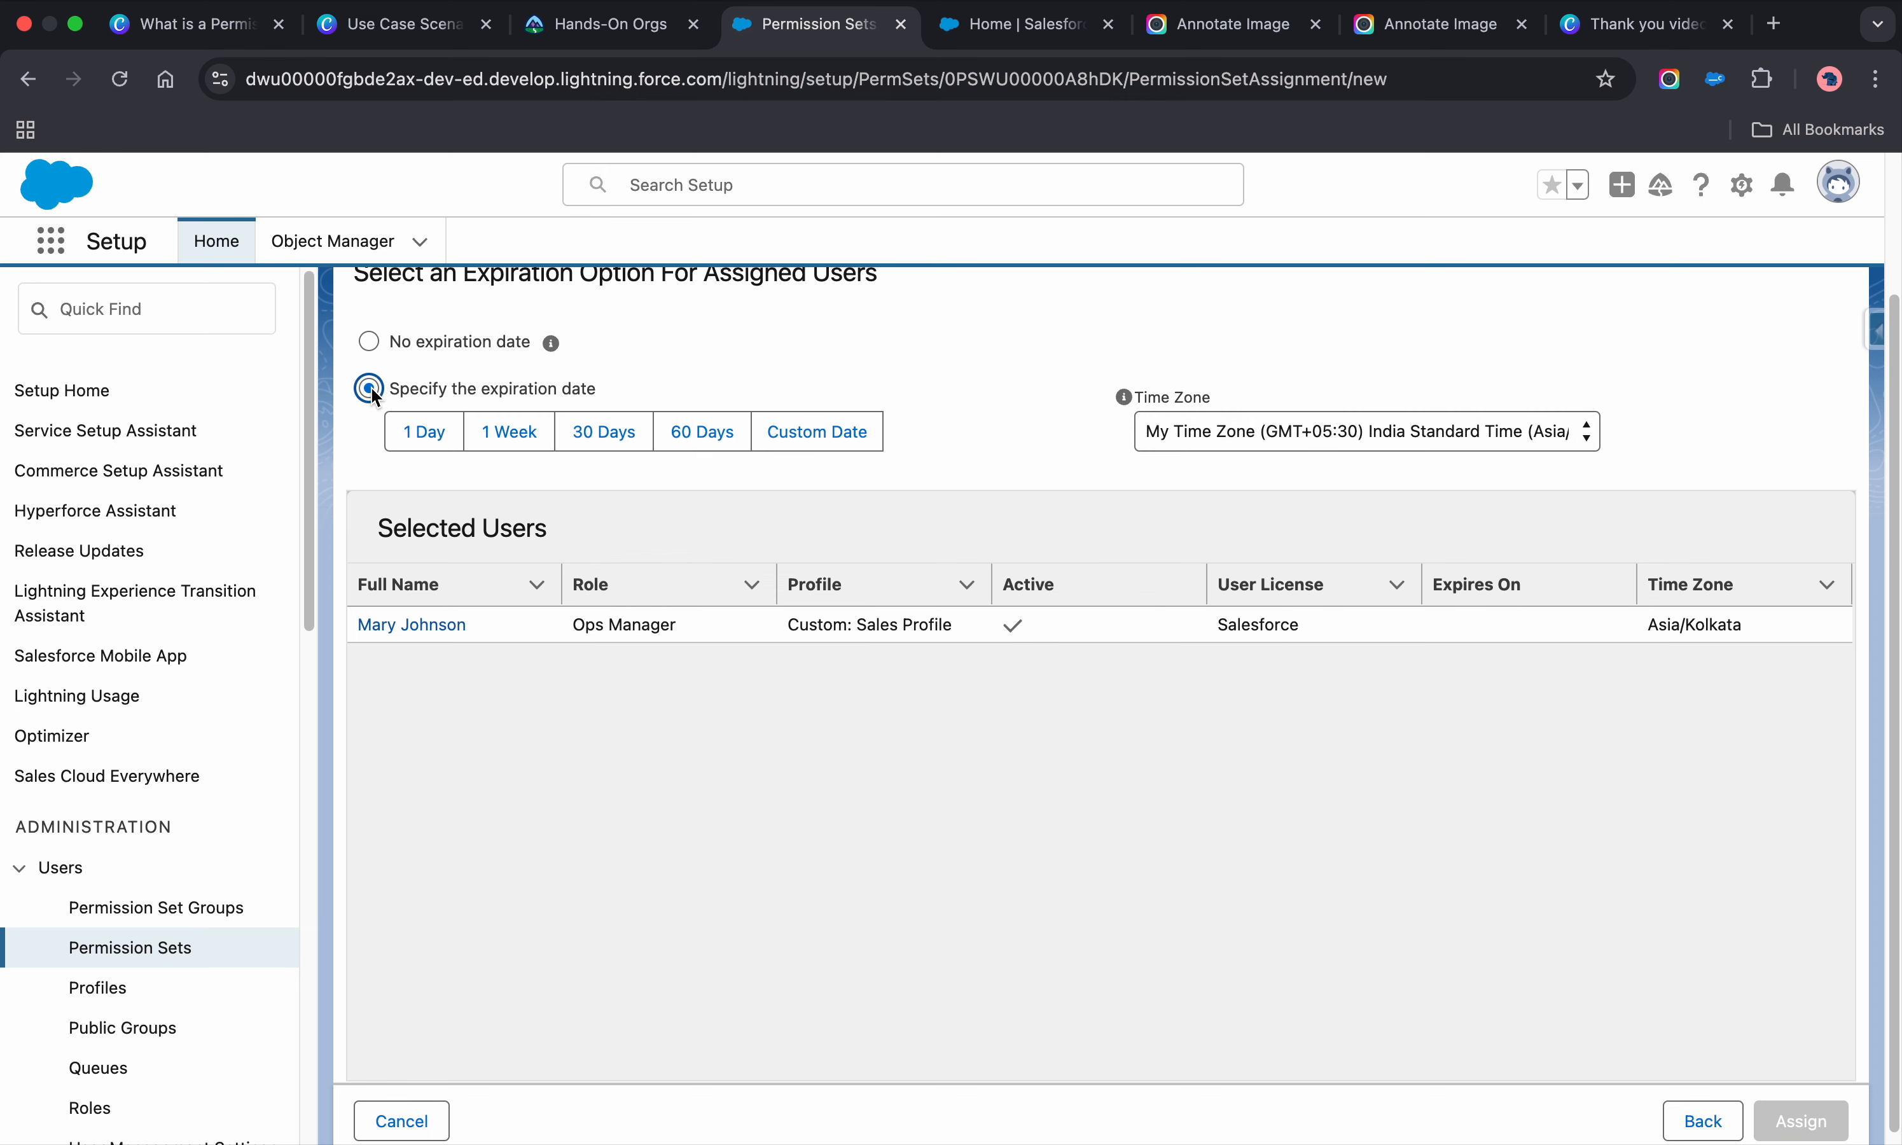
click(702, 431)
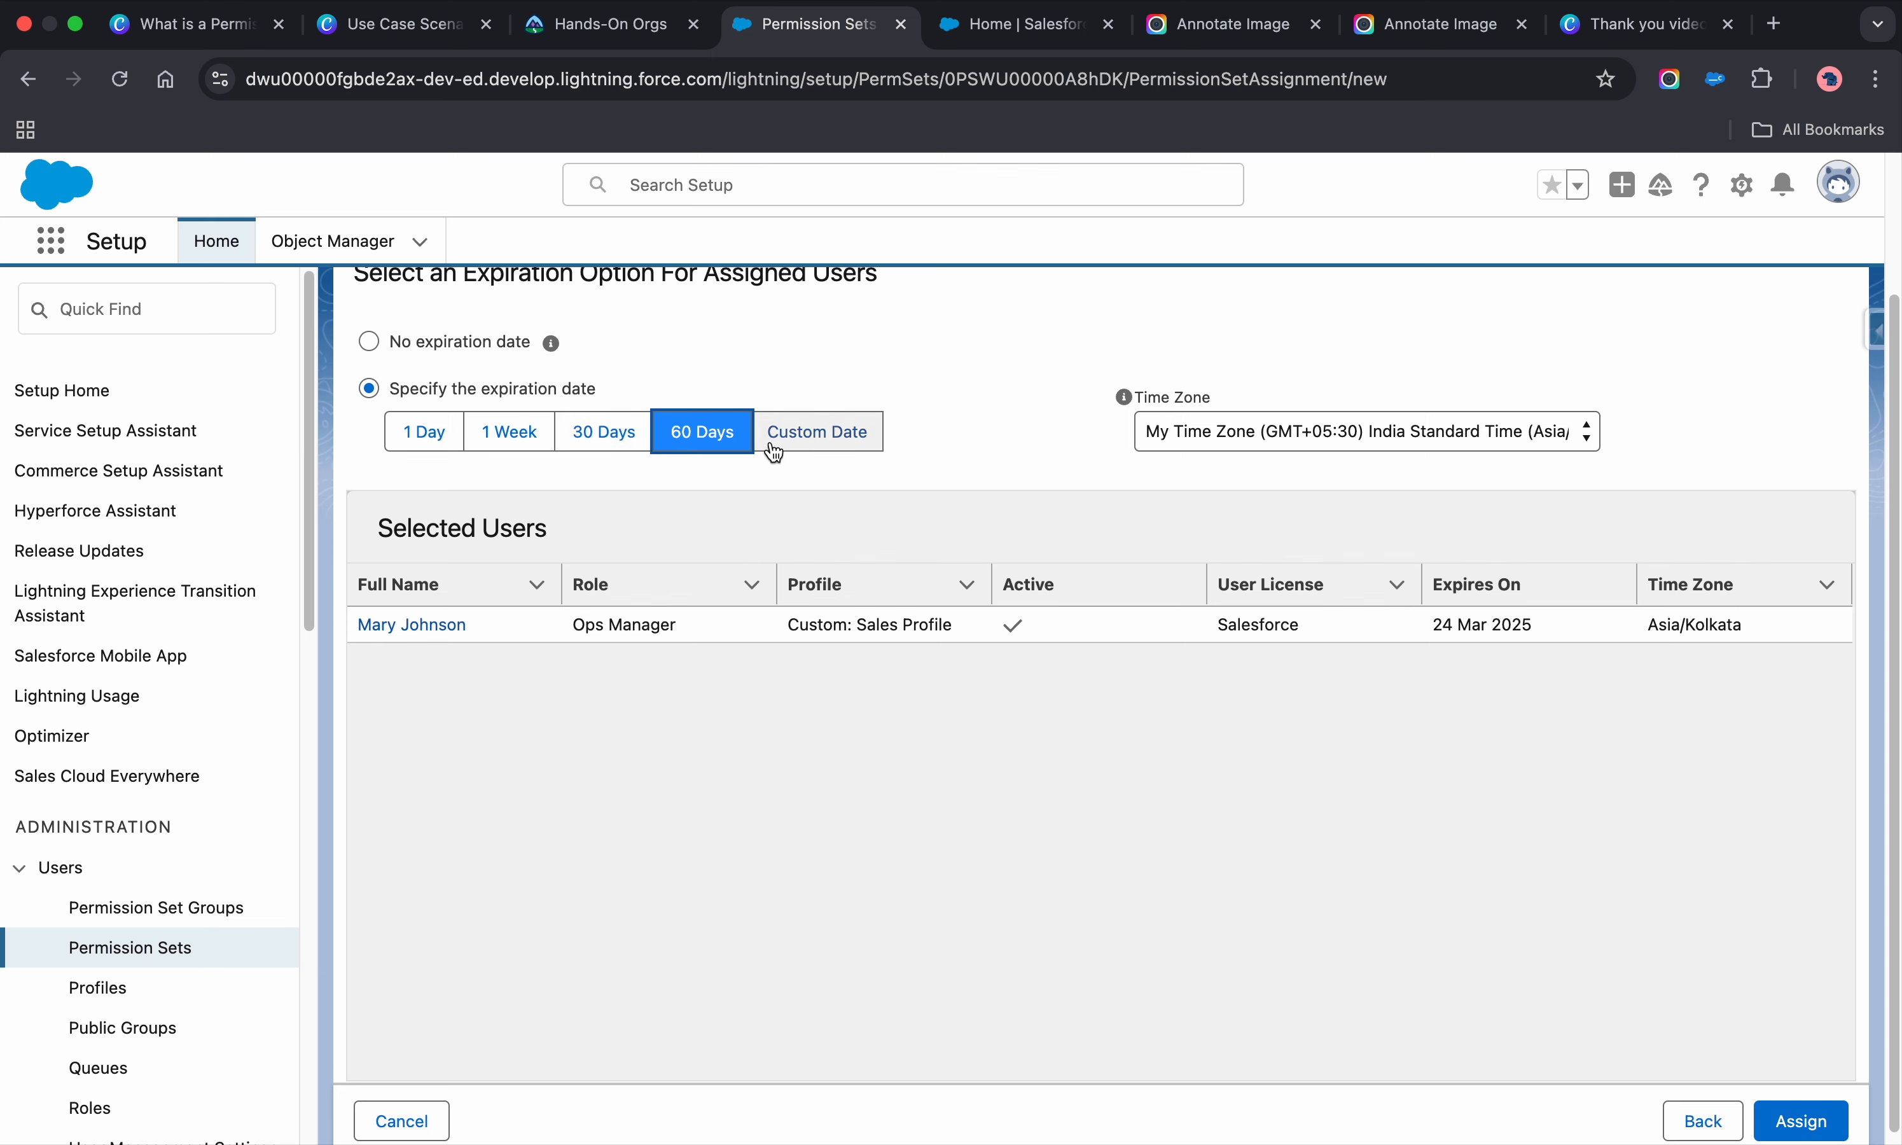
click(1801, 1120)
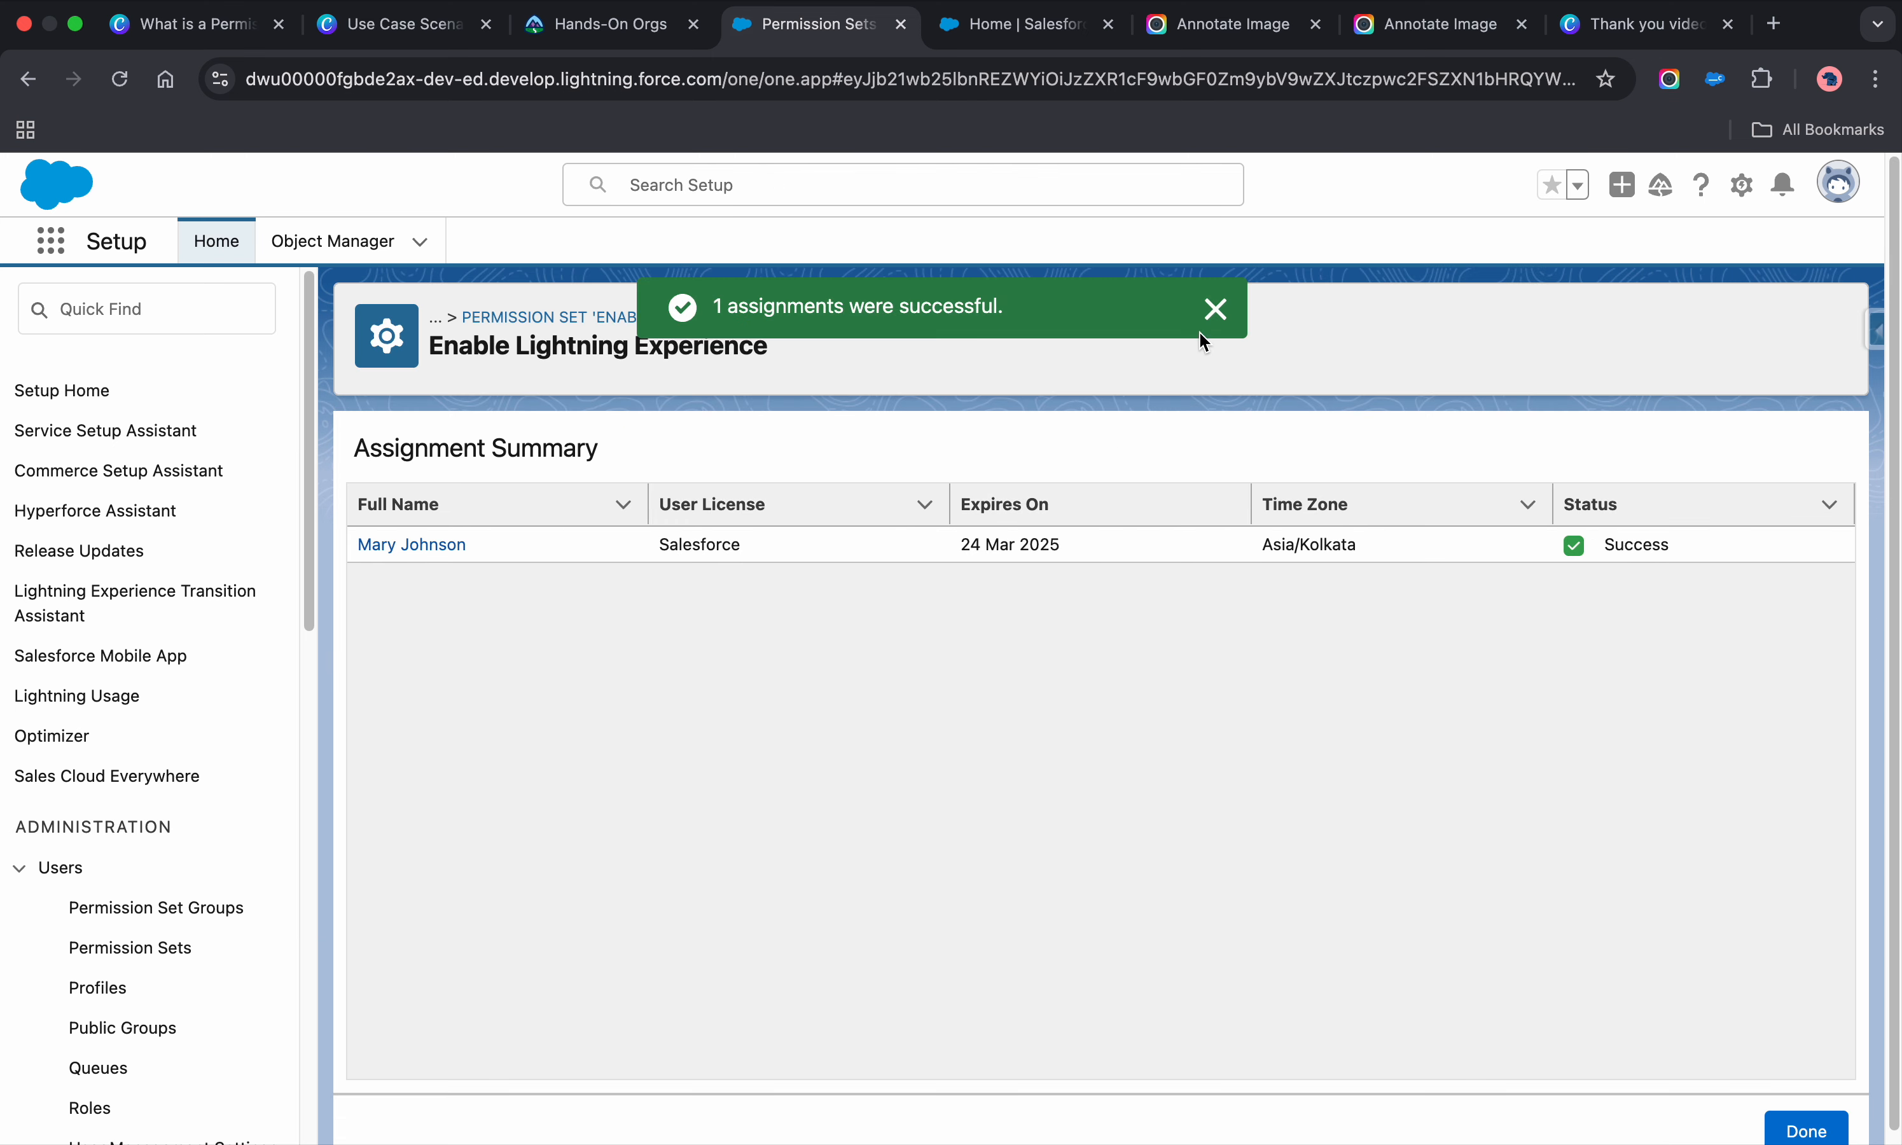
click(1214, 309)
click(1798, 1130)
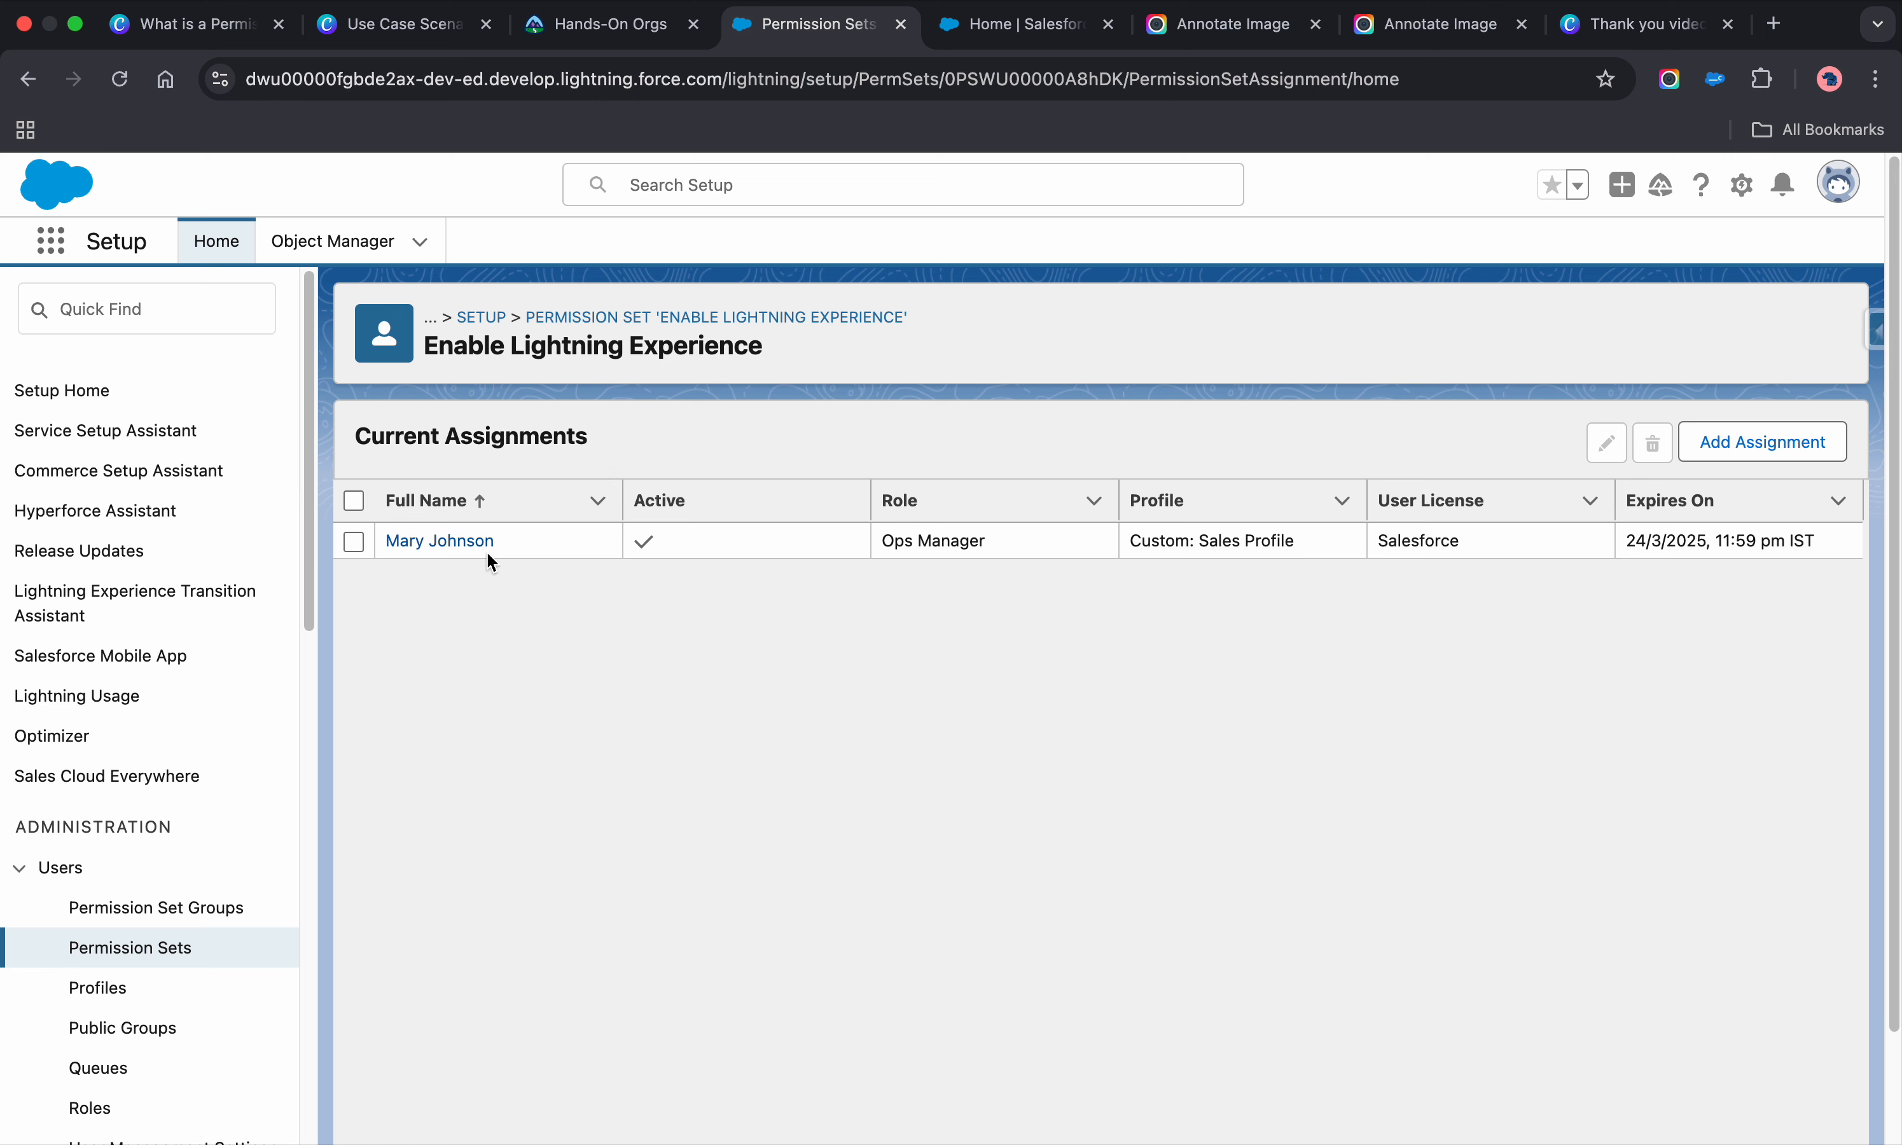
Step: Open the Sales app from the permission set's browser tab, searching the App Launcher for "sa"
click(51, 242)
click(1019, 24)
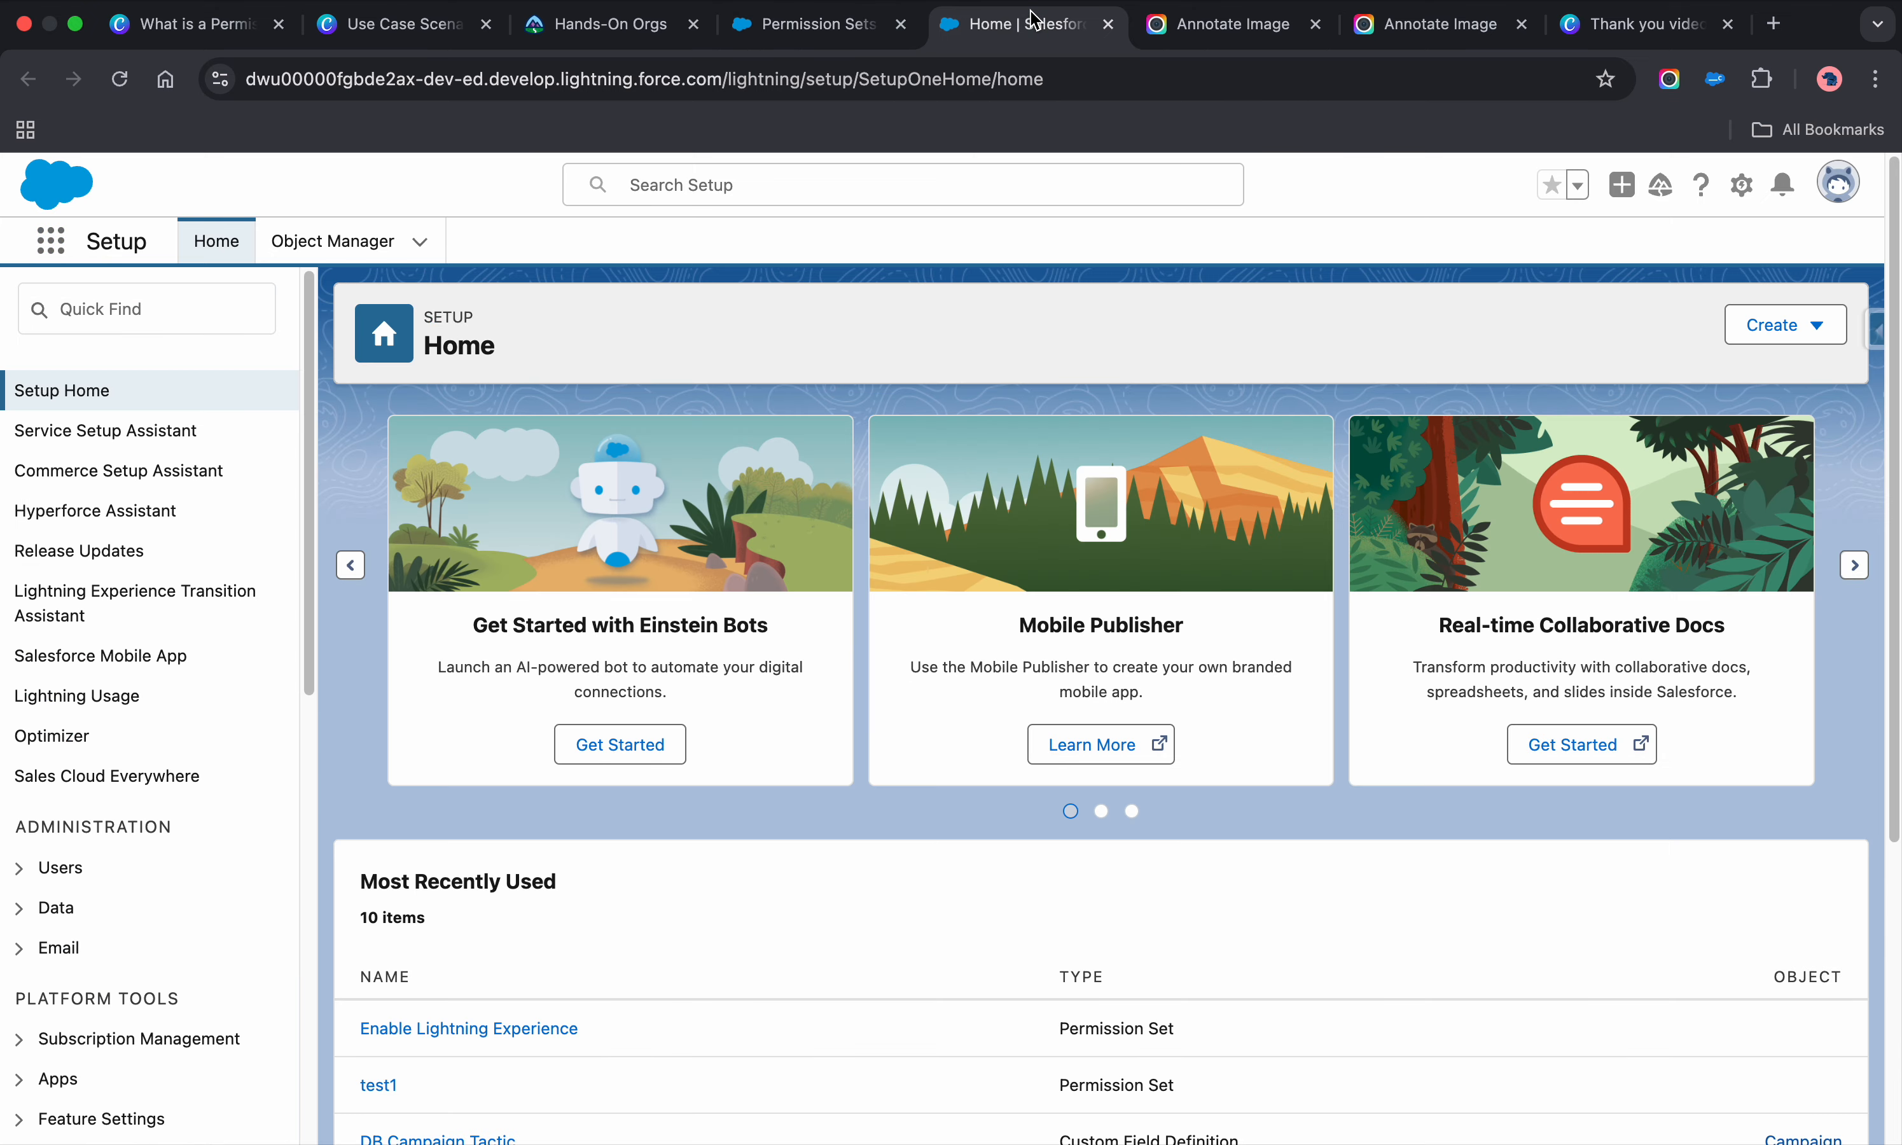
click(739, 29)
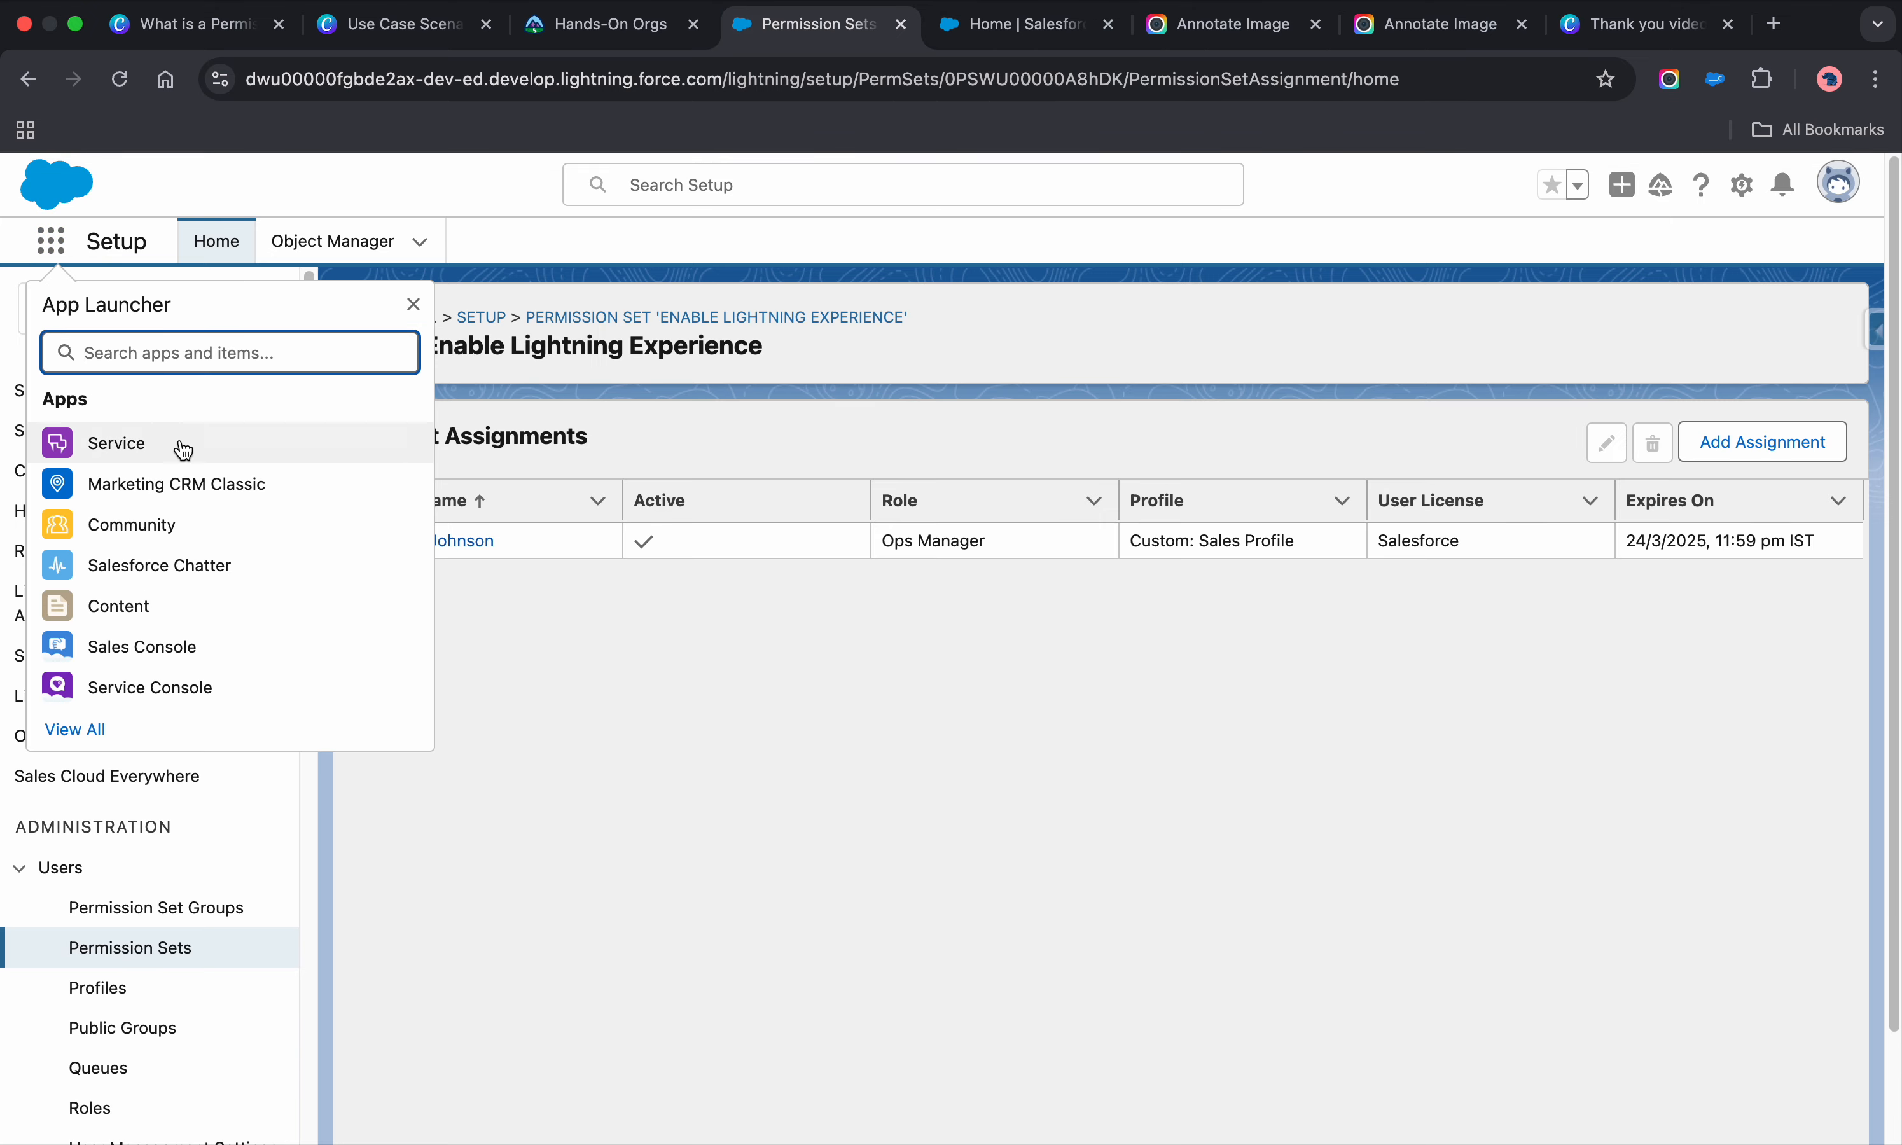
text(sa)
click(138, 514)
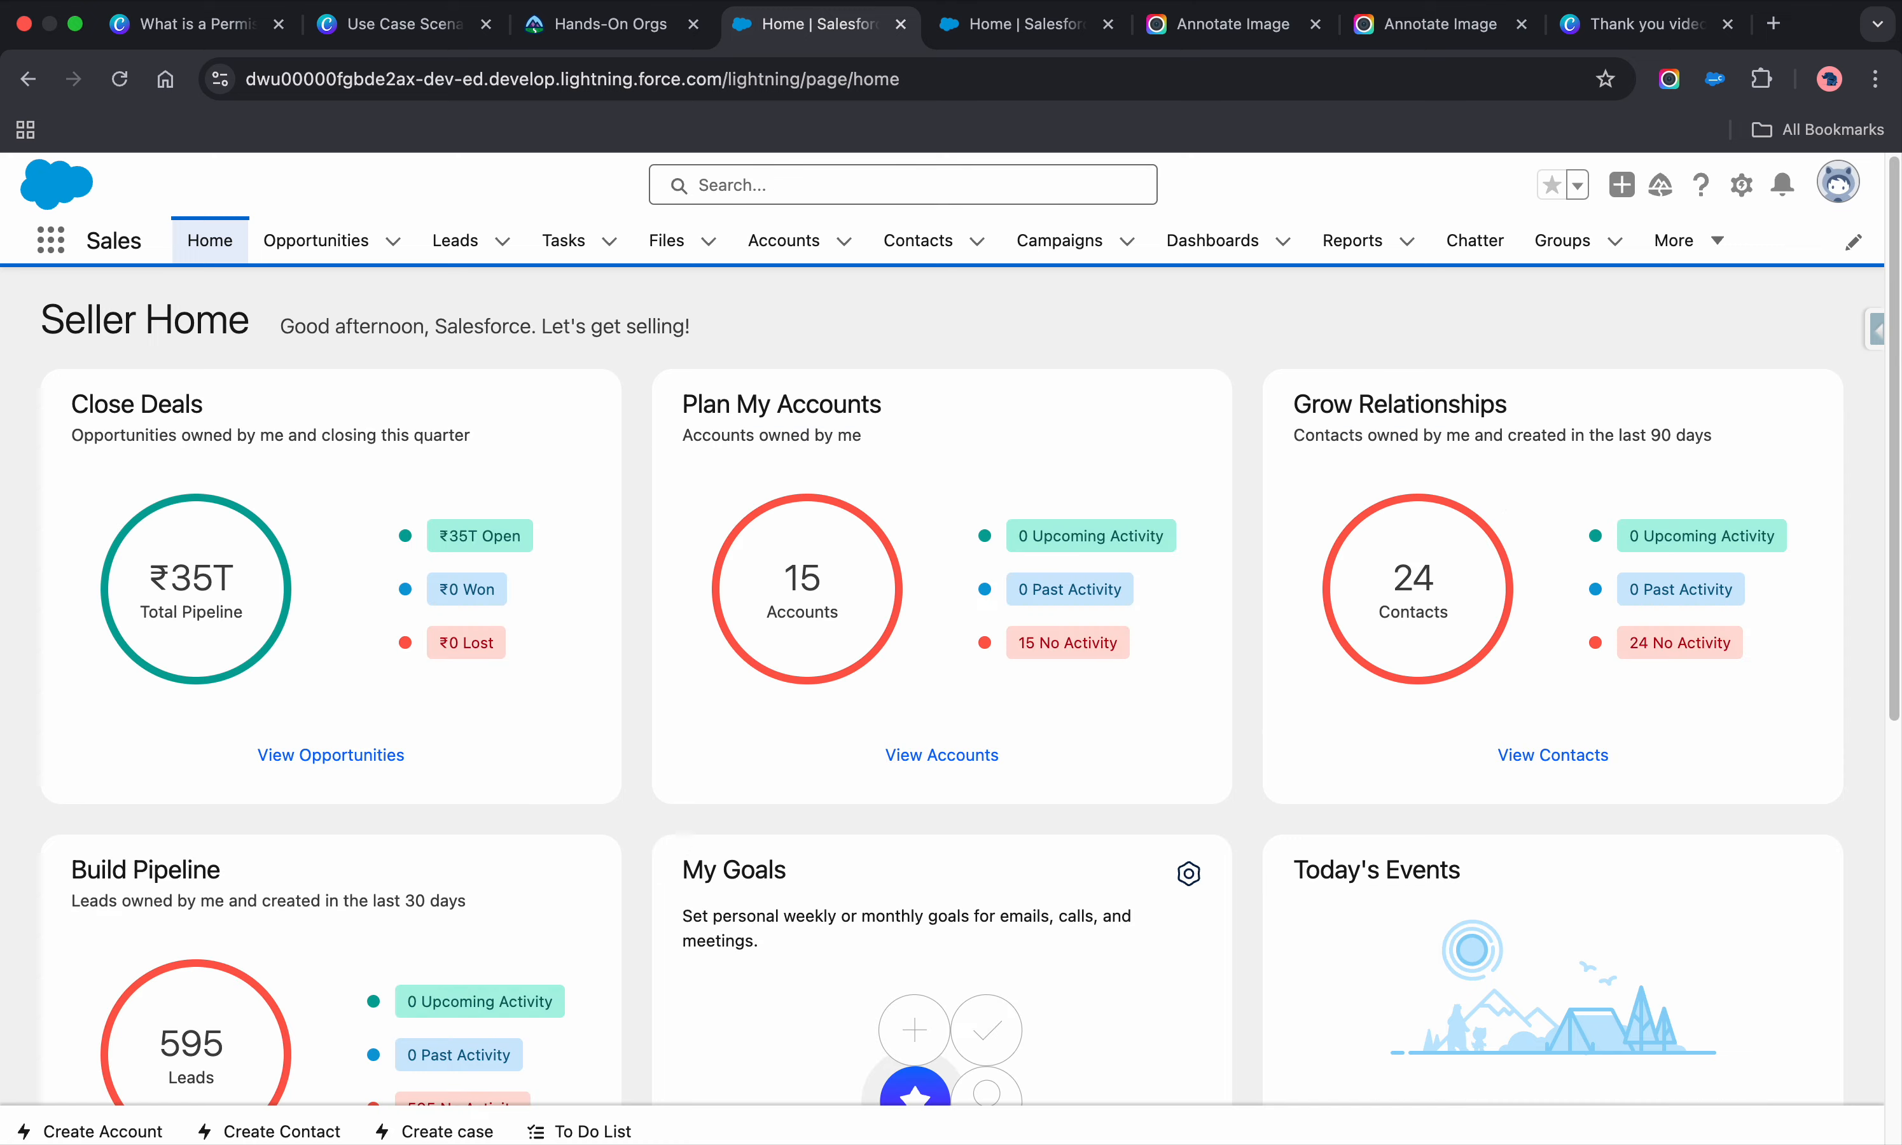
Step: Find the newly assigned user in Salesforce Inspector Reloaded and log in as that user again
click(1874, 330)
click(1637, 434)
text(mary)
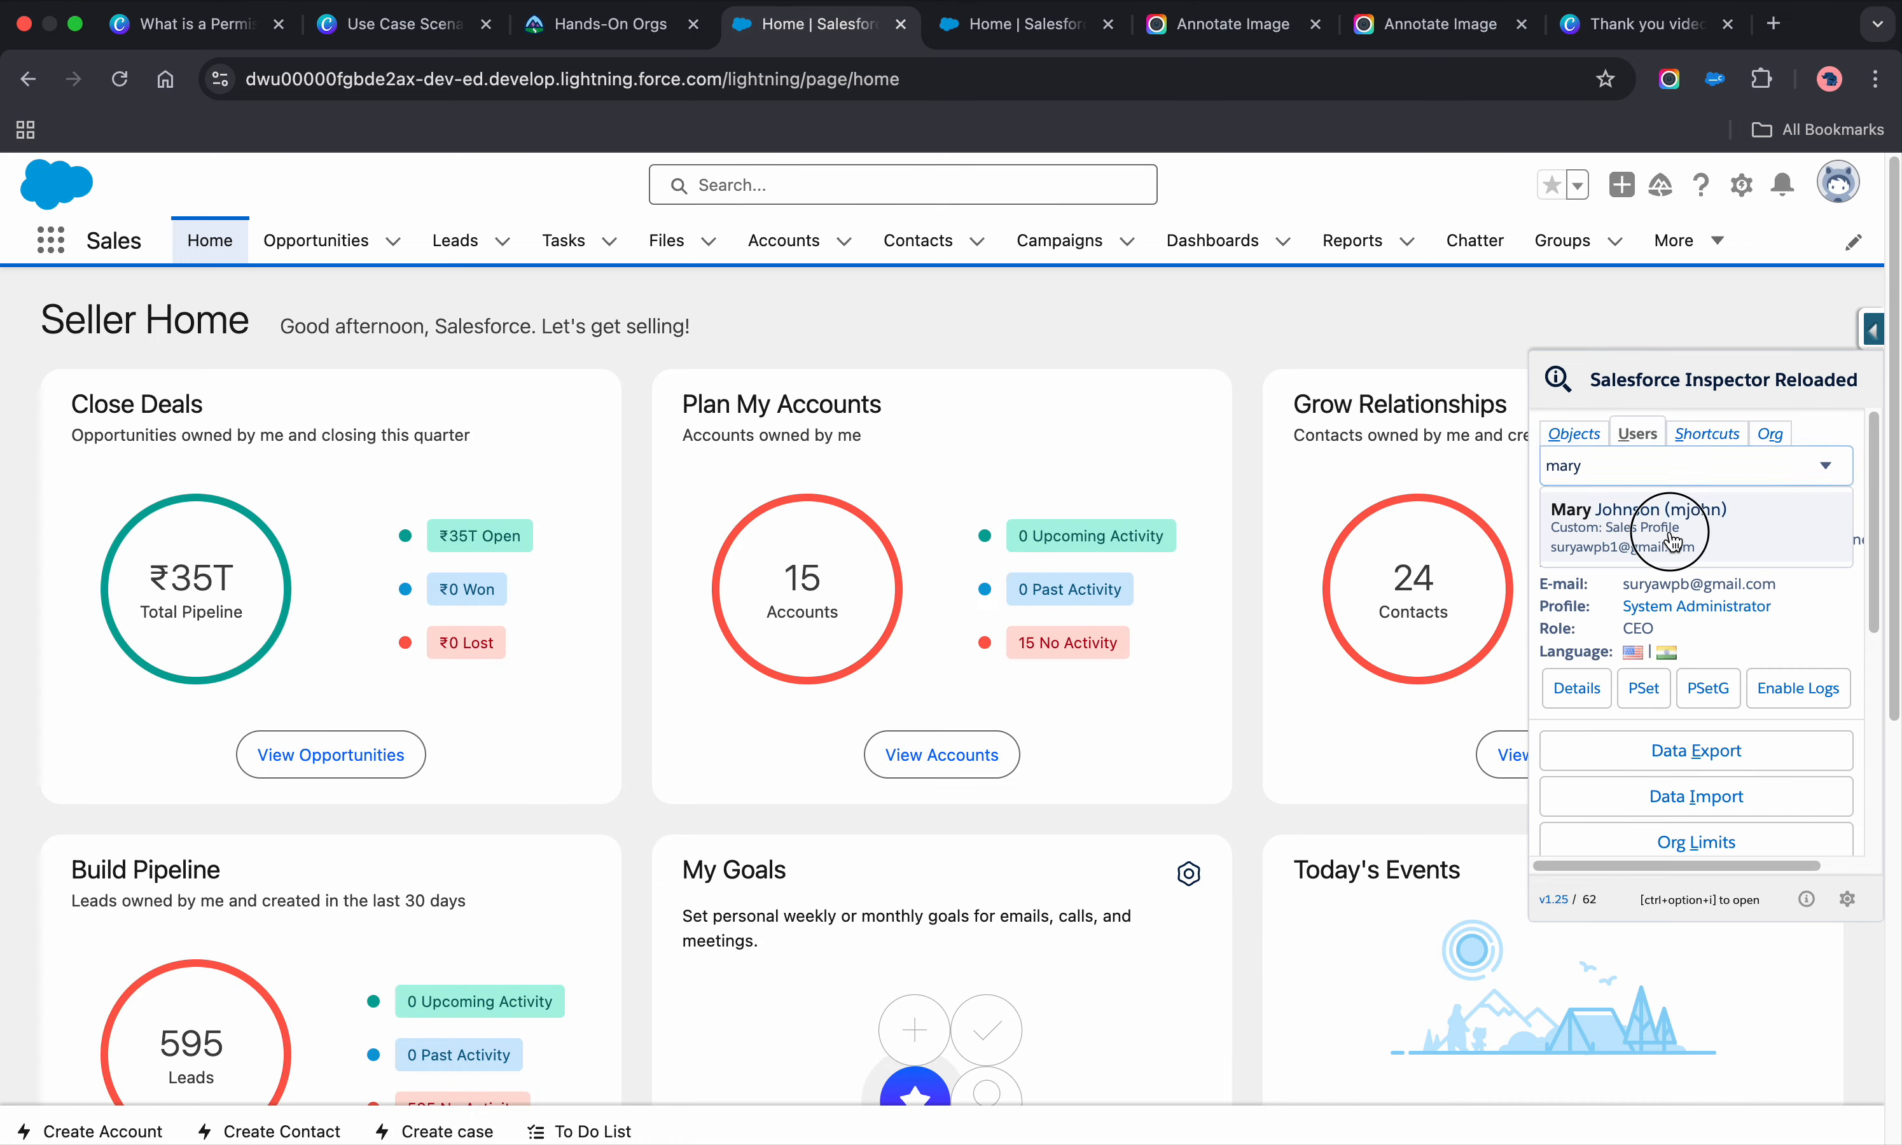
click(1667, 532)
click(1659, 735)
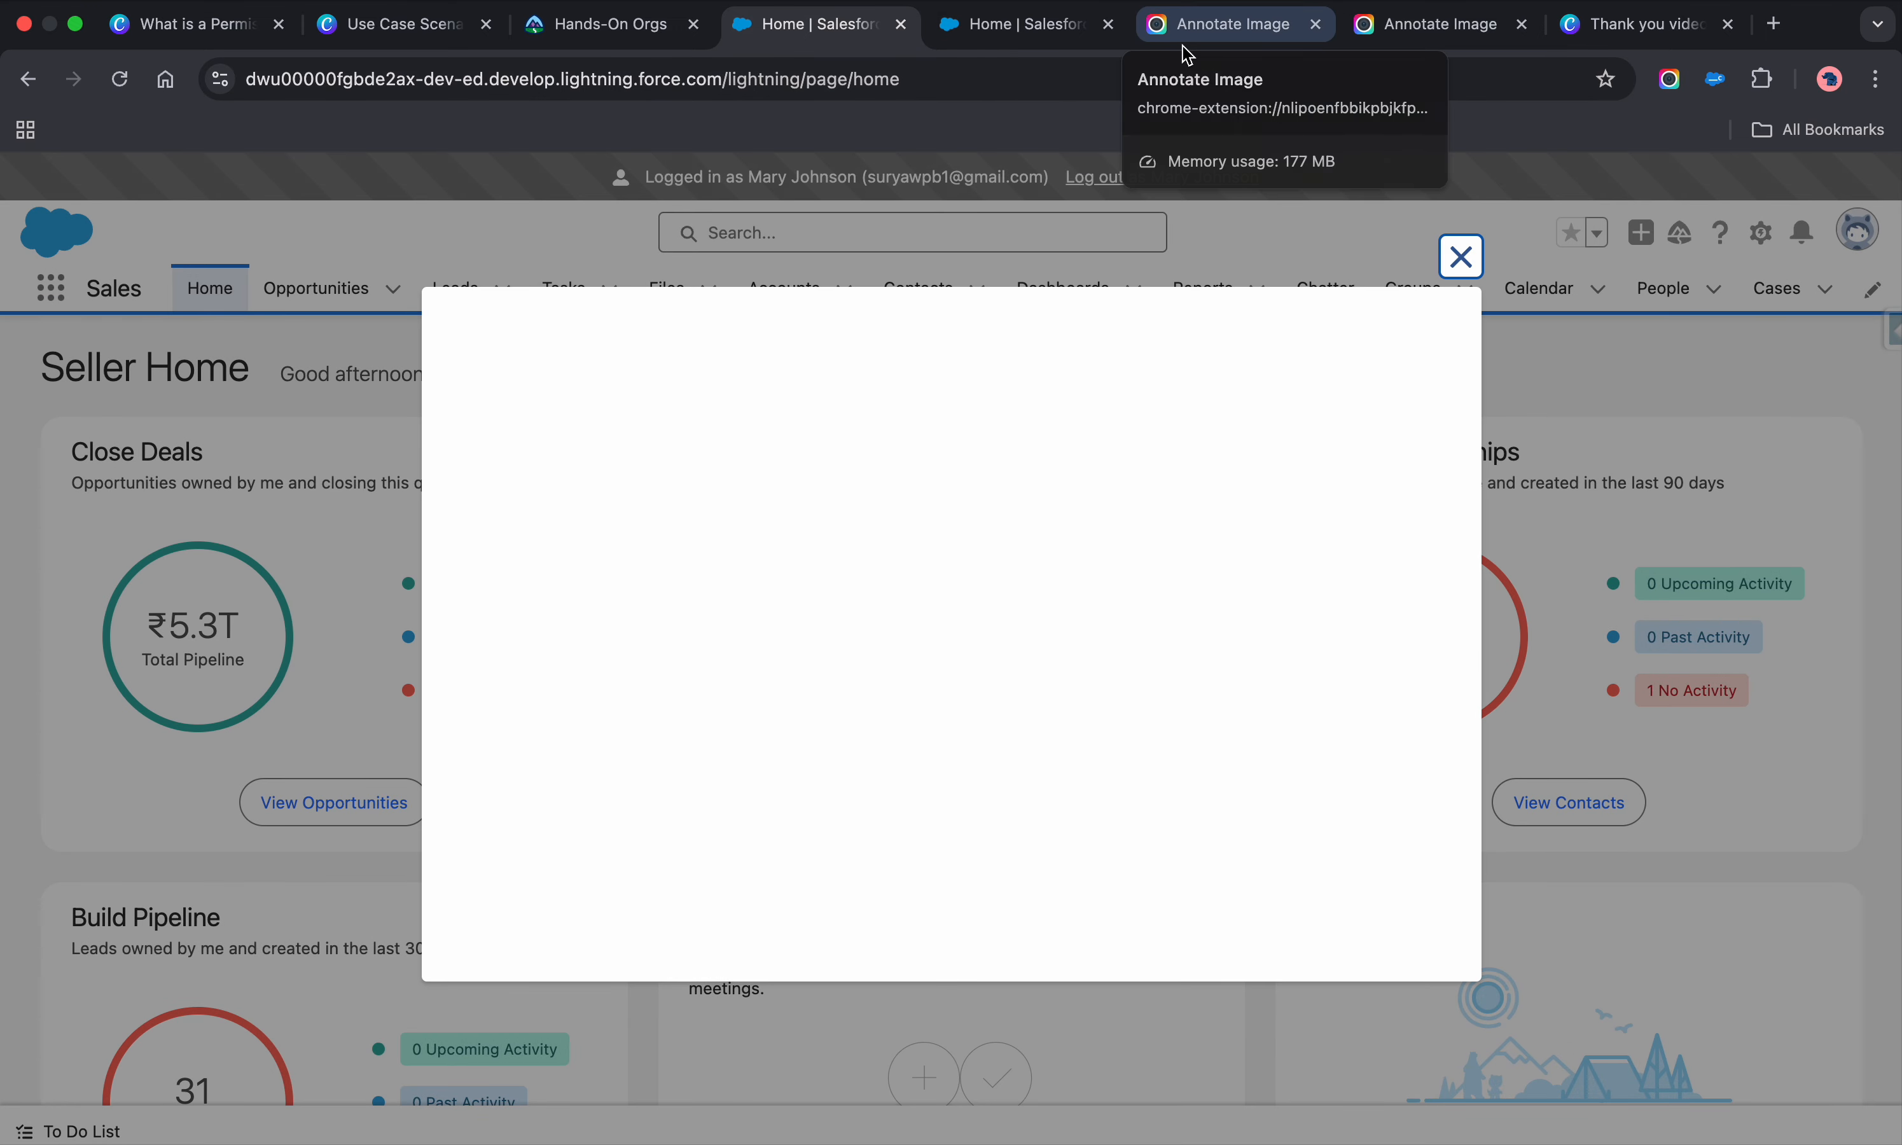
Step: Review the captured screenshots of the access-denied message and the system permissions, and return to the impersonated user's Sales home page
click(1186, 50)
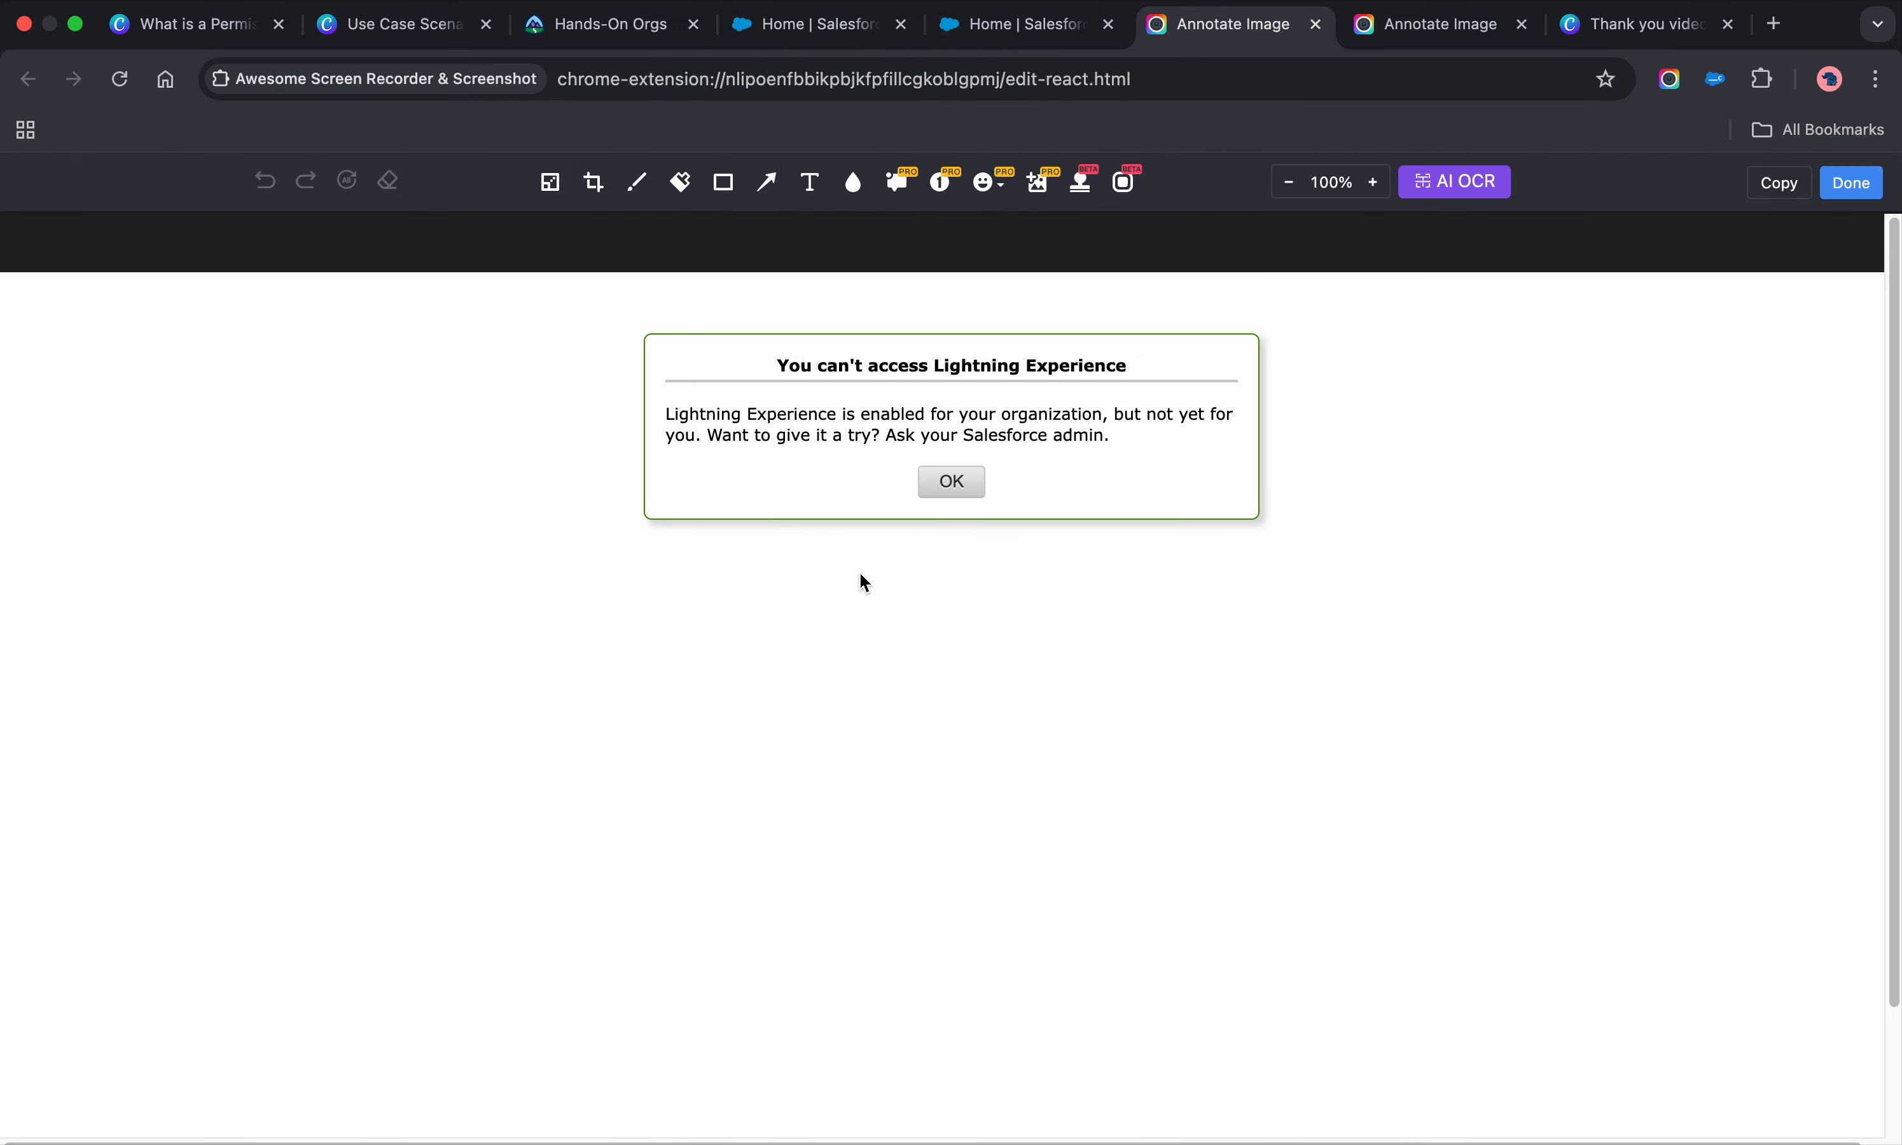
click(1403, 35)
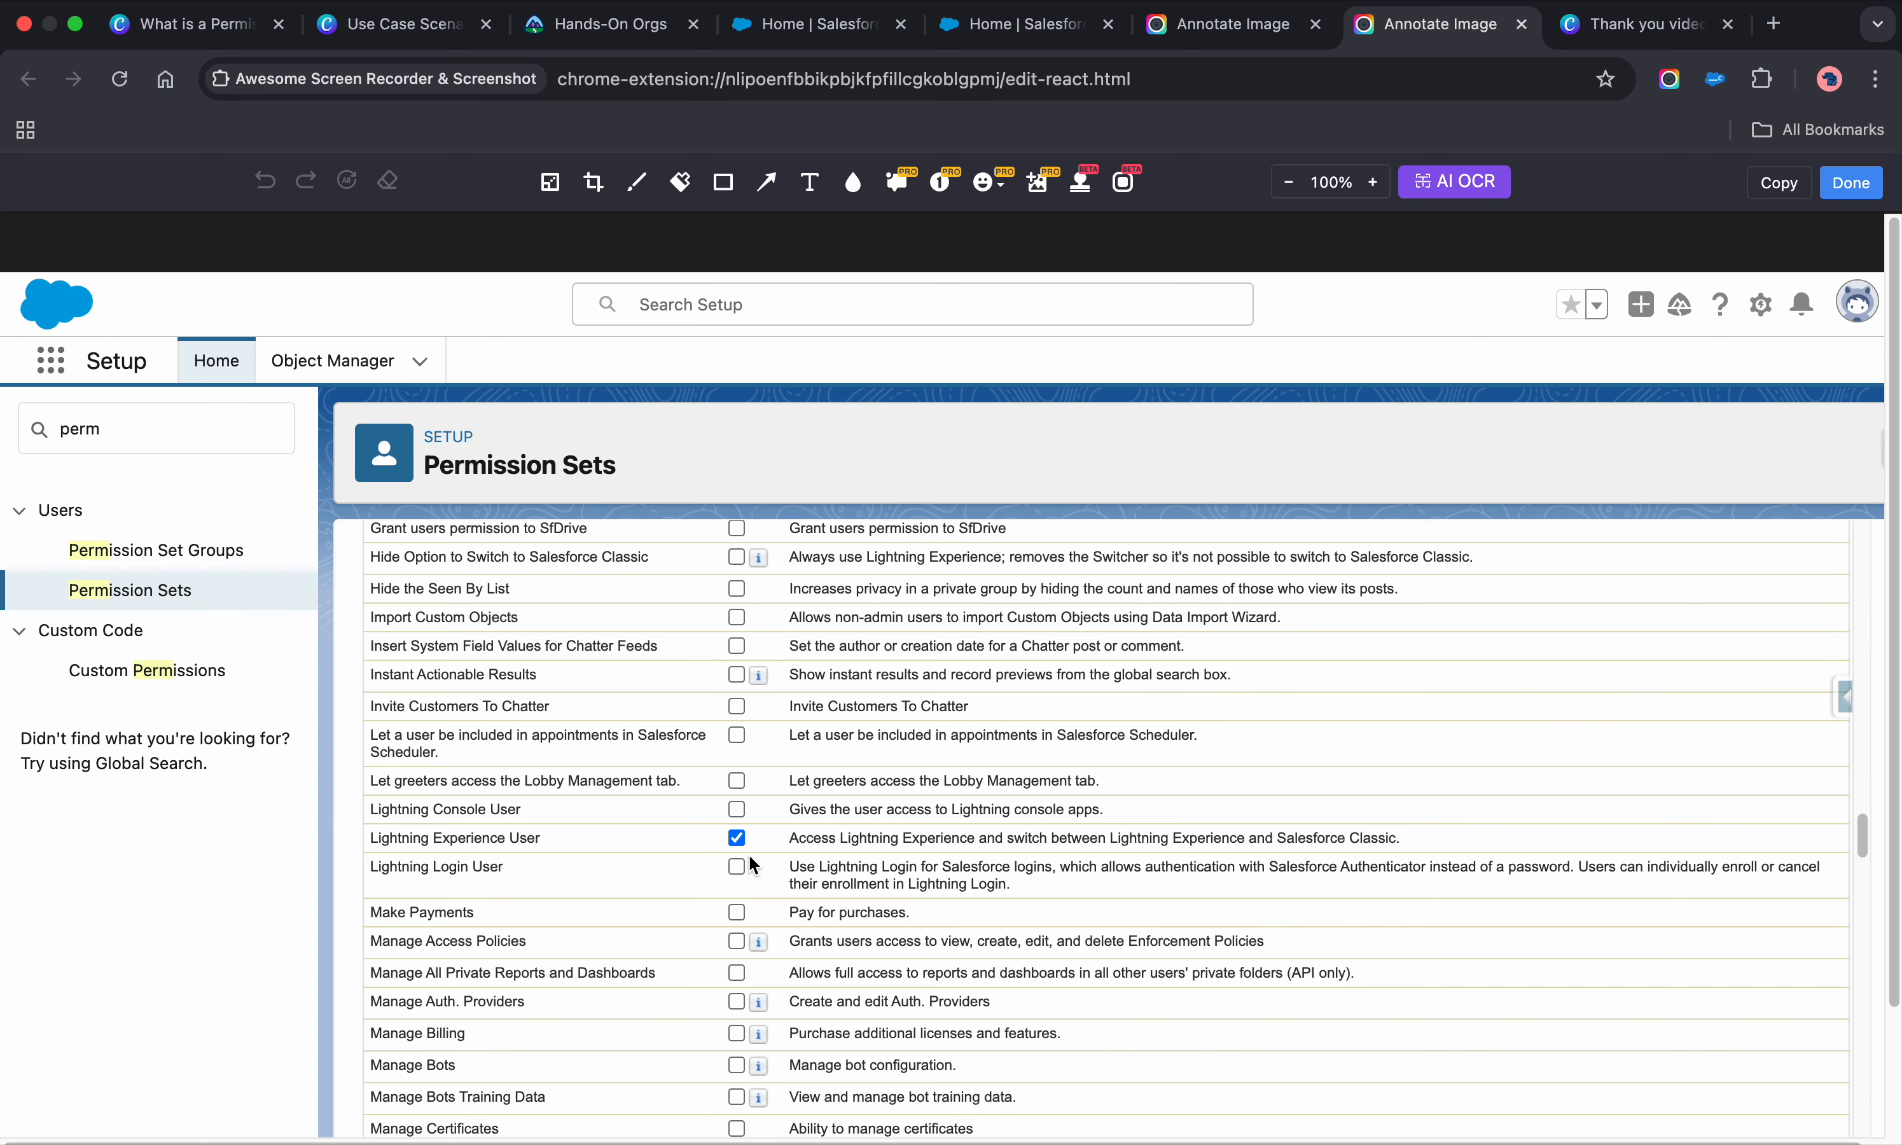
click(991, 29)
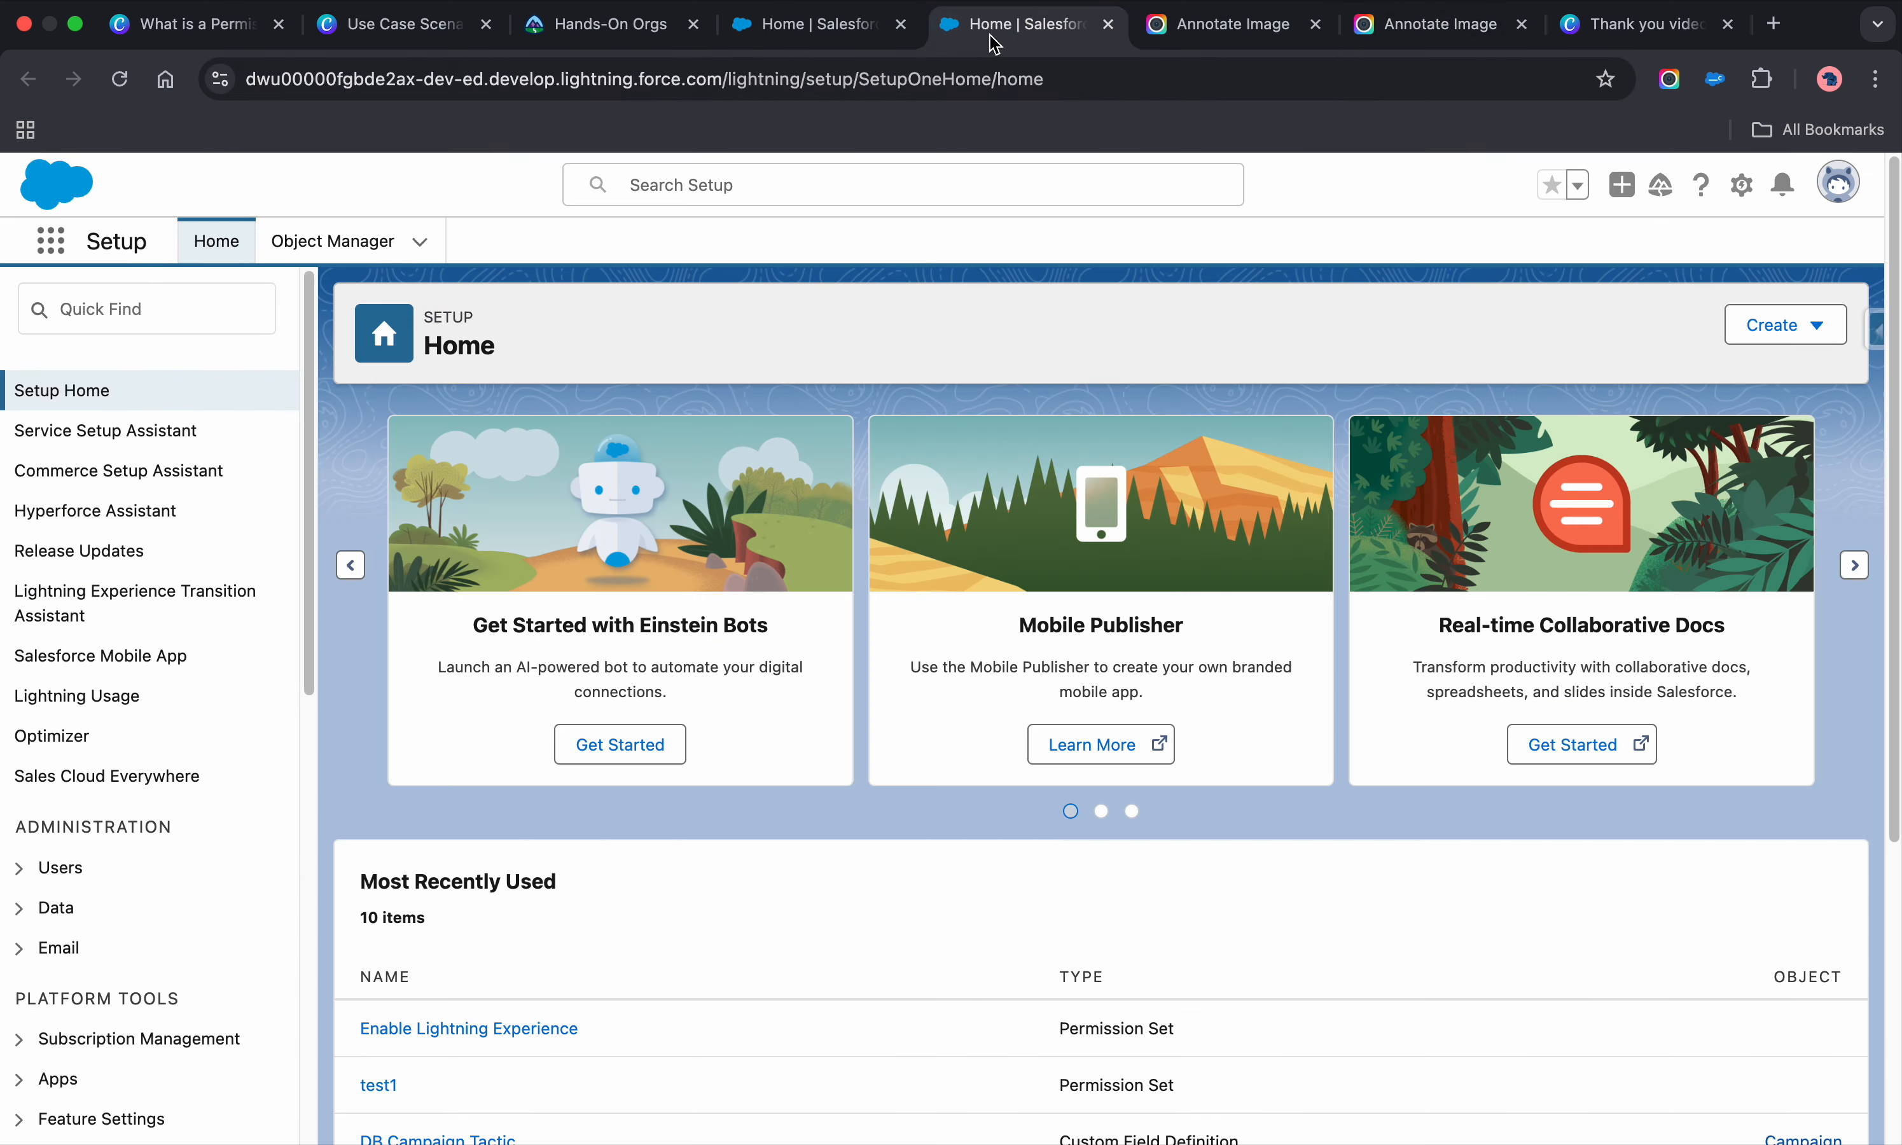
click(764, 29)
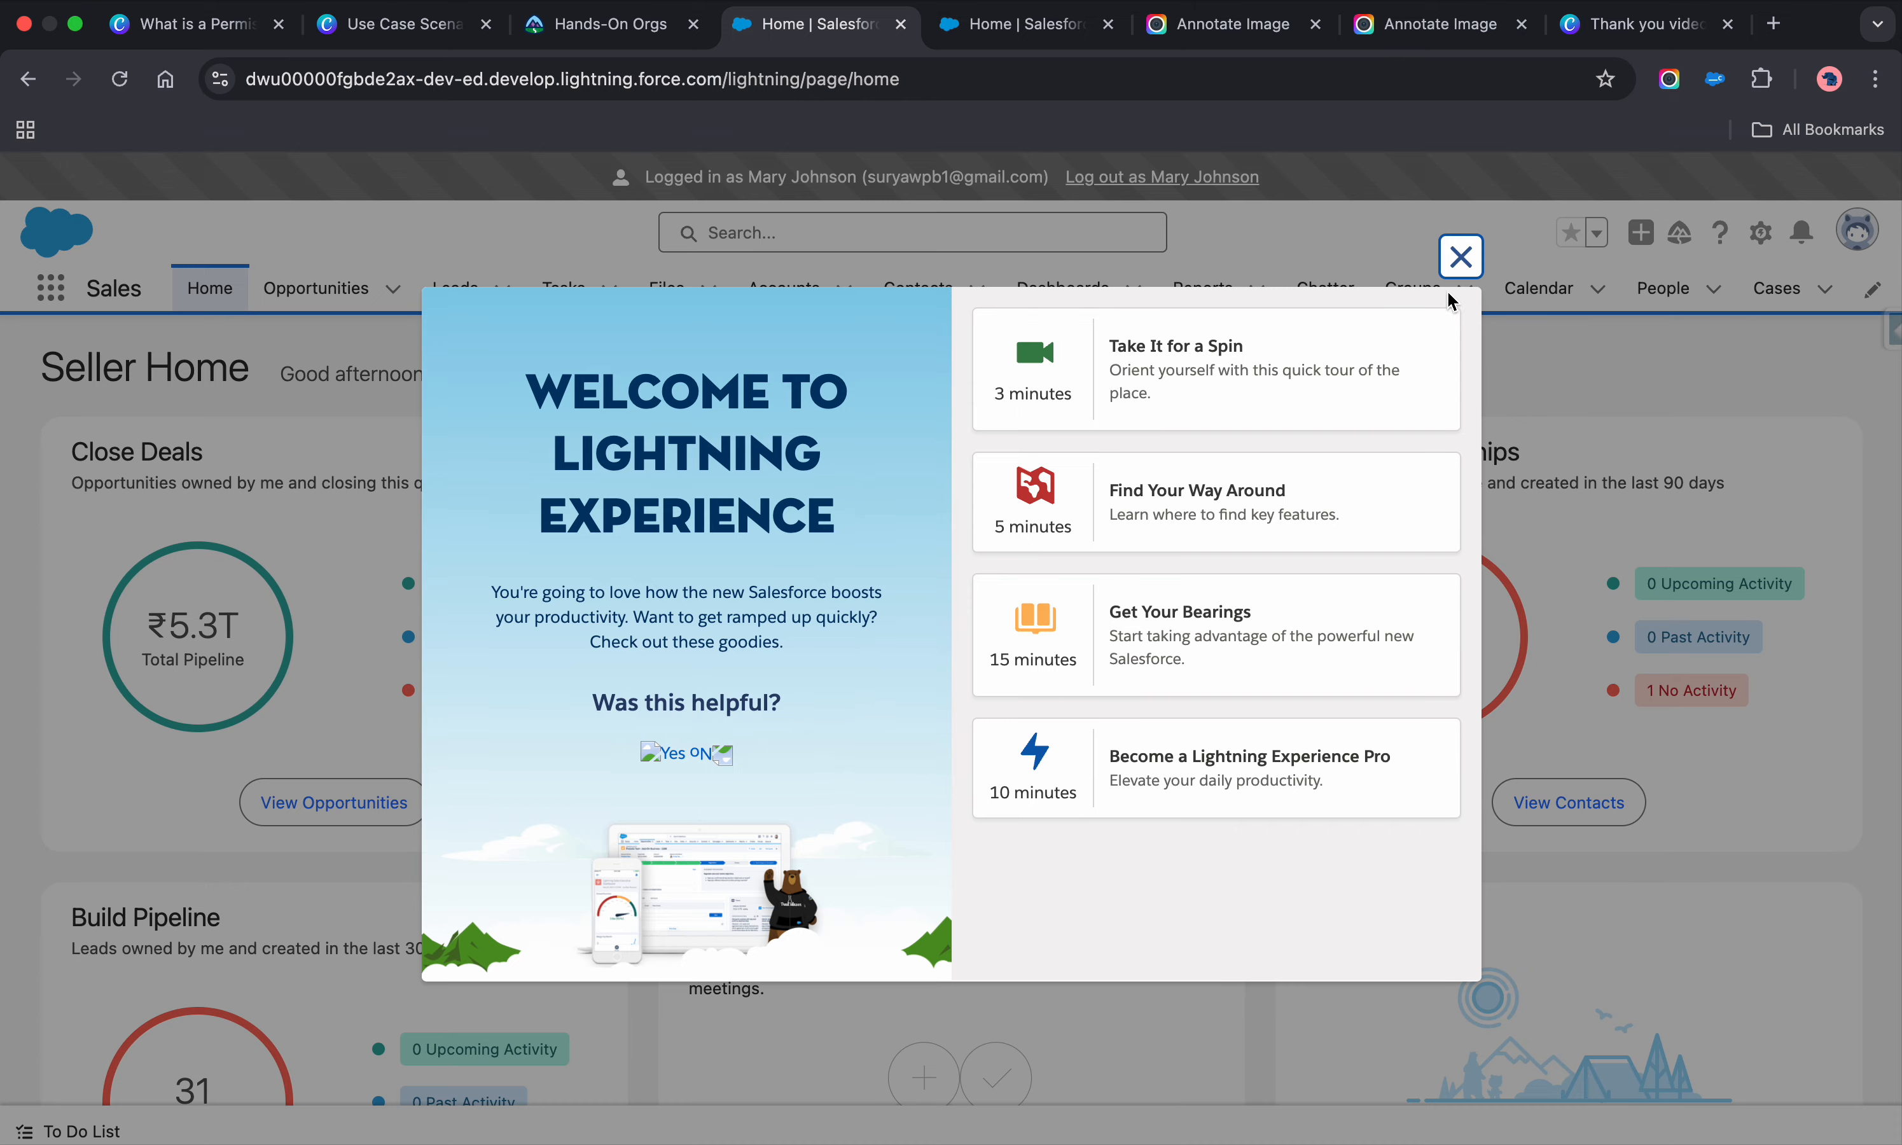
Step: Dismiss the Welcome to Lightning Experience dialog and log out of the impersonated user's session
click(1462, 258)
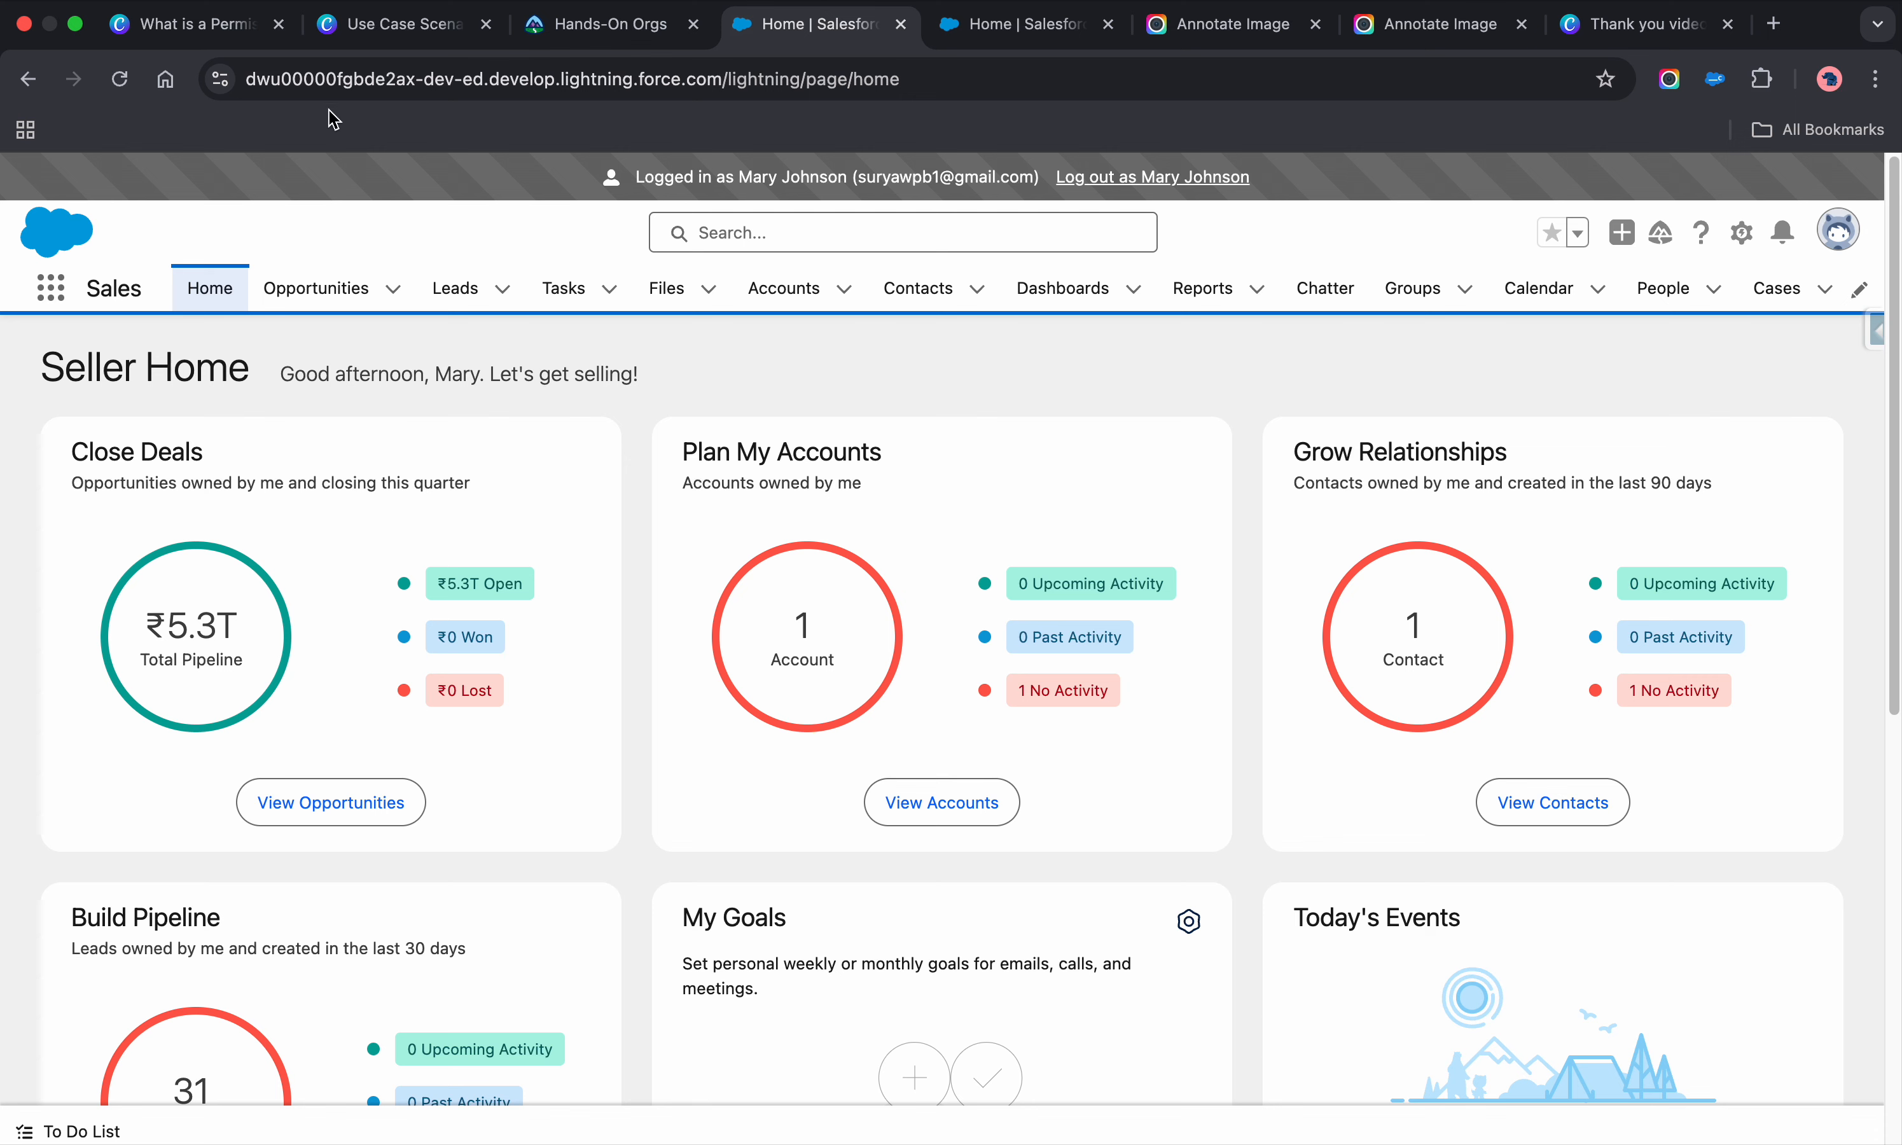
click(1166, 187)
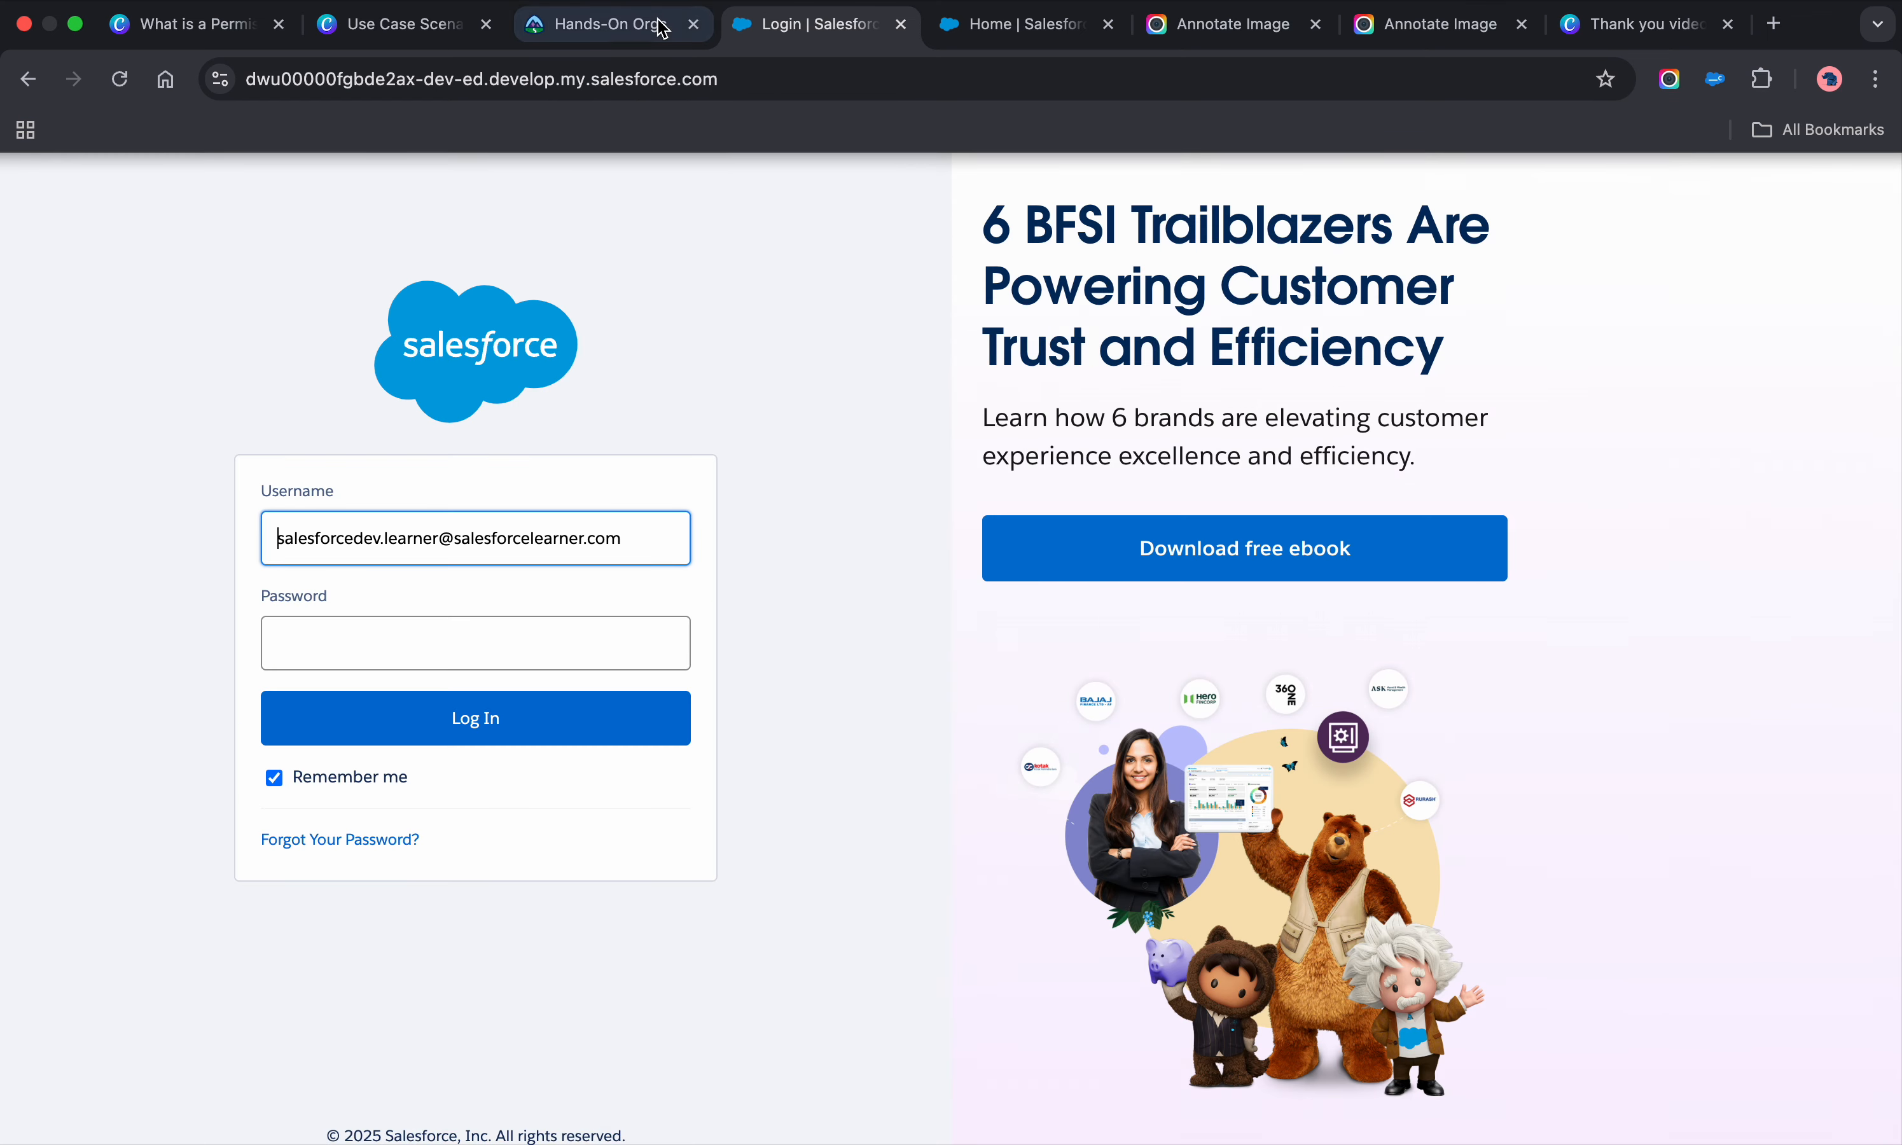
Step: Launch the Salesforce Admin Realtime org again from Hands-On Orgs and close the leftover login tab
click(610, 24)
click(1679, 1005)
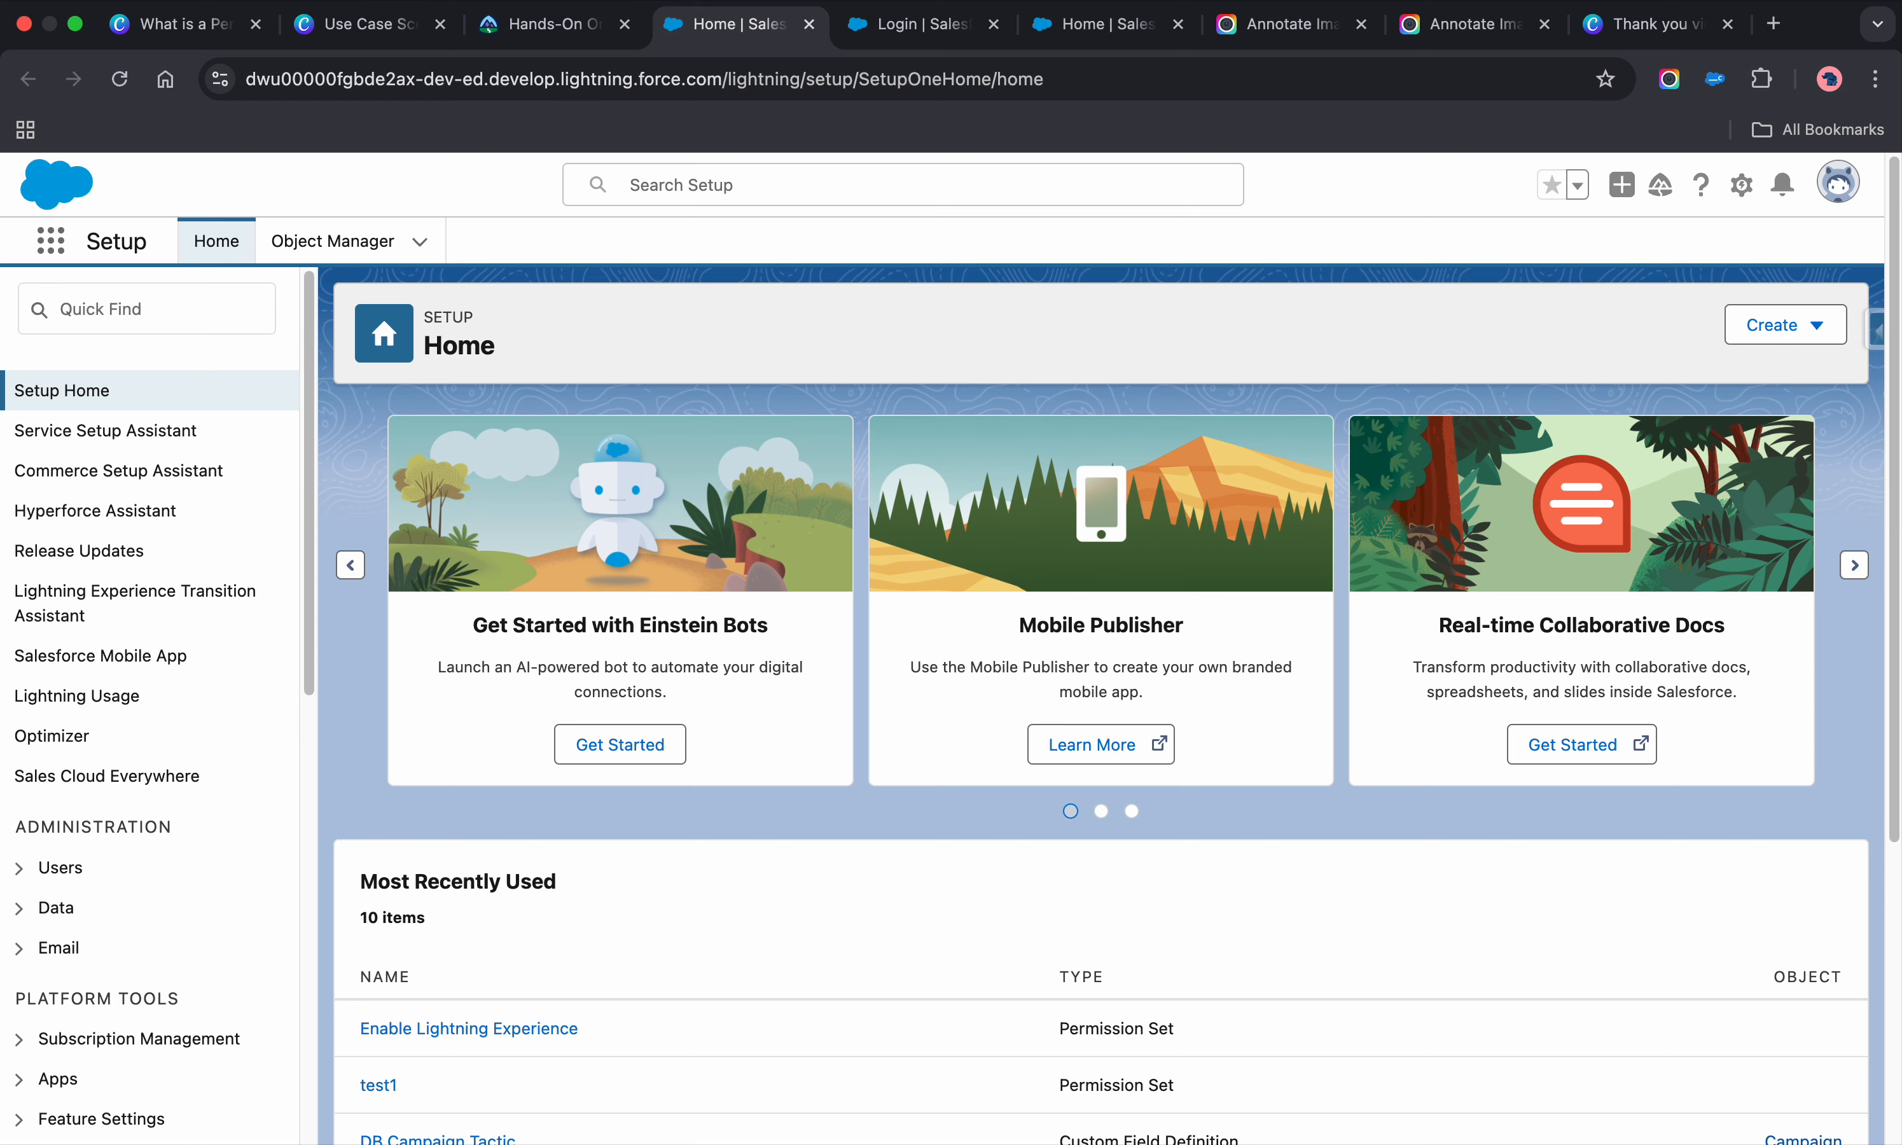
click(917, 25)
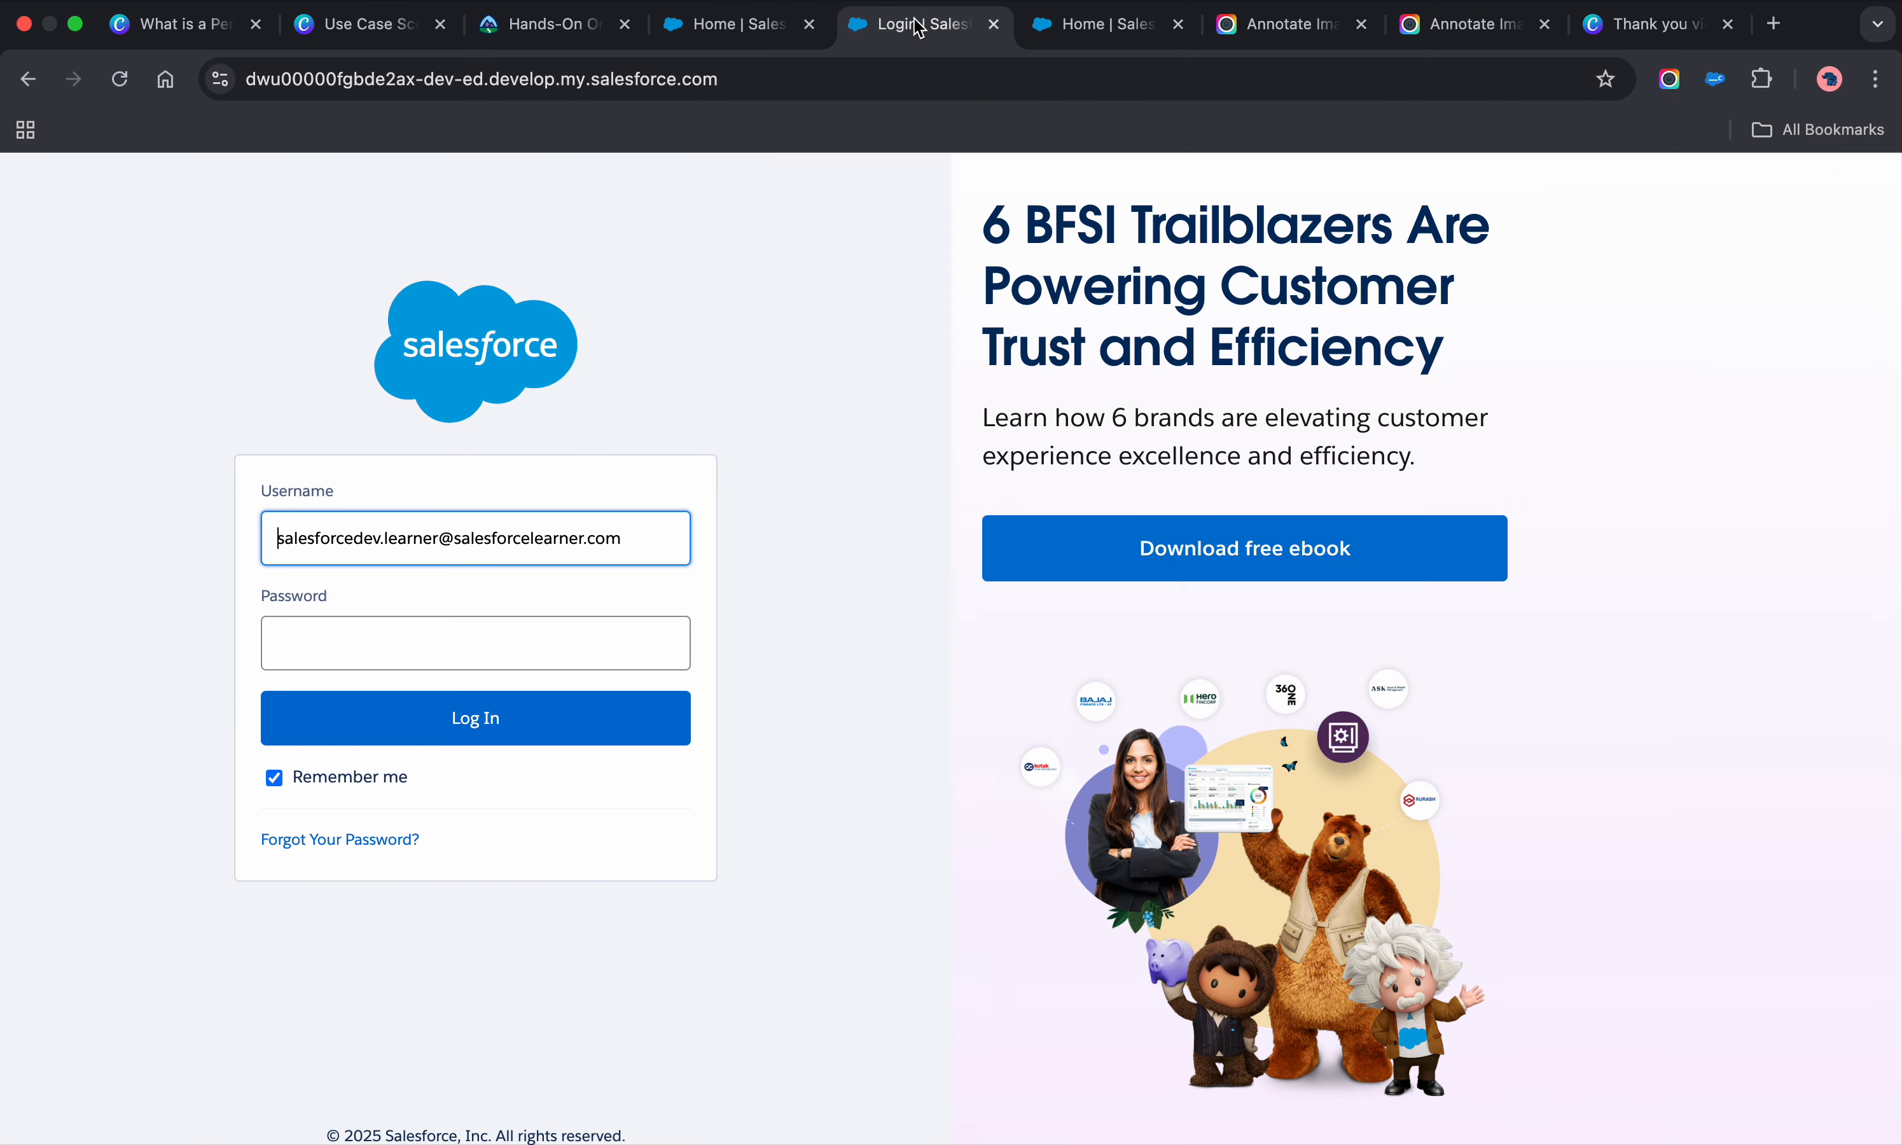
click(991, 25)
Step: Revisit the access-denied screenshot and the org's Setup home, and open the Thank you video design in Canva
click(1113, 41)
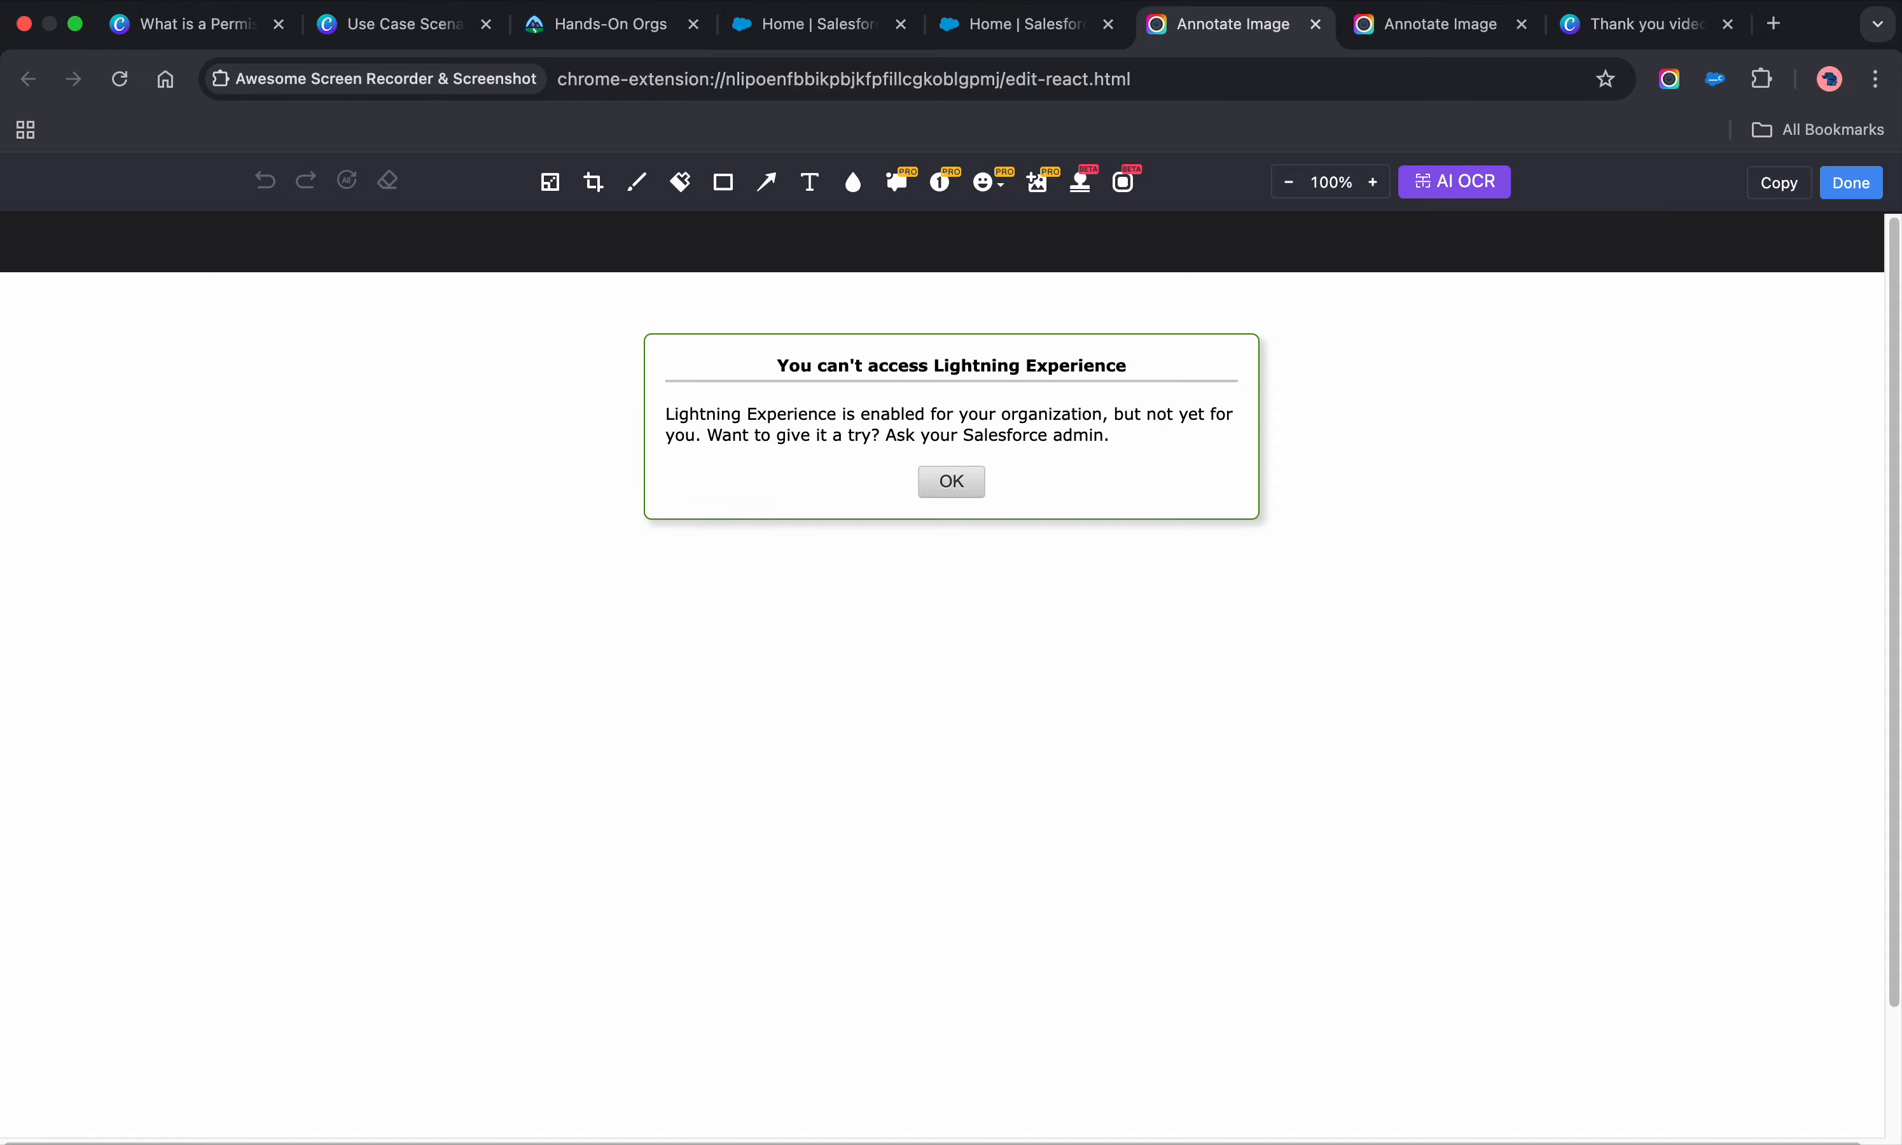
click(795, 31)
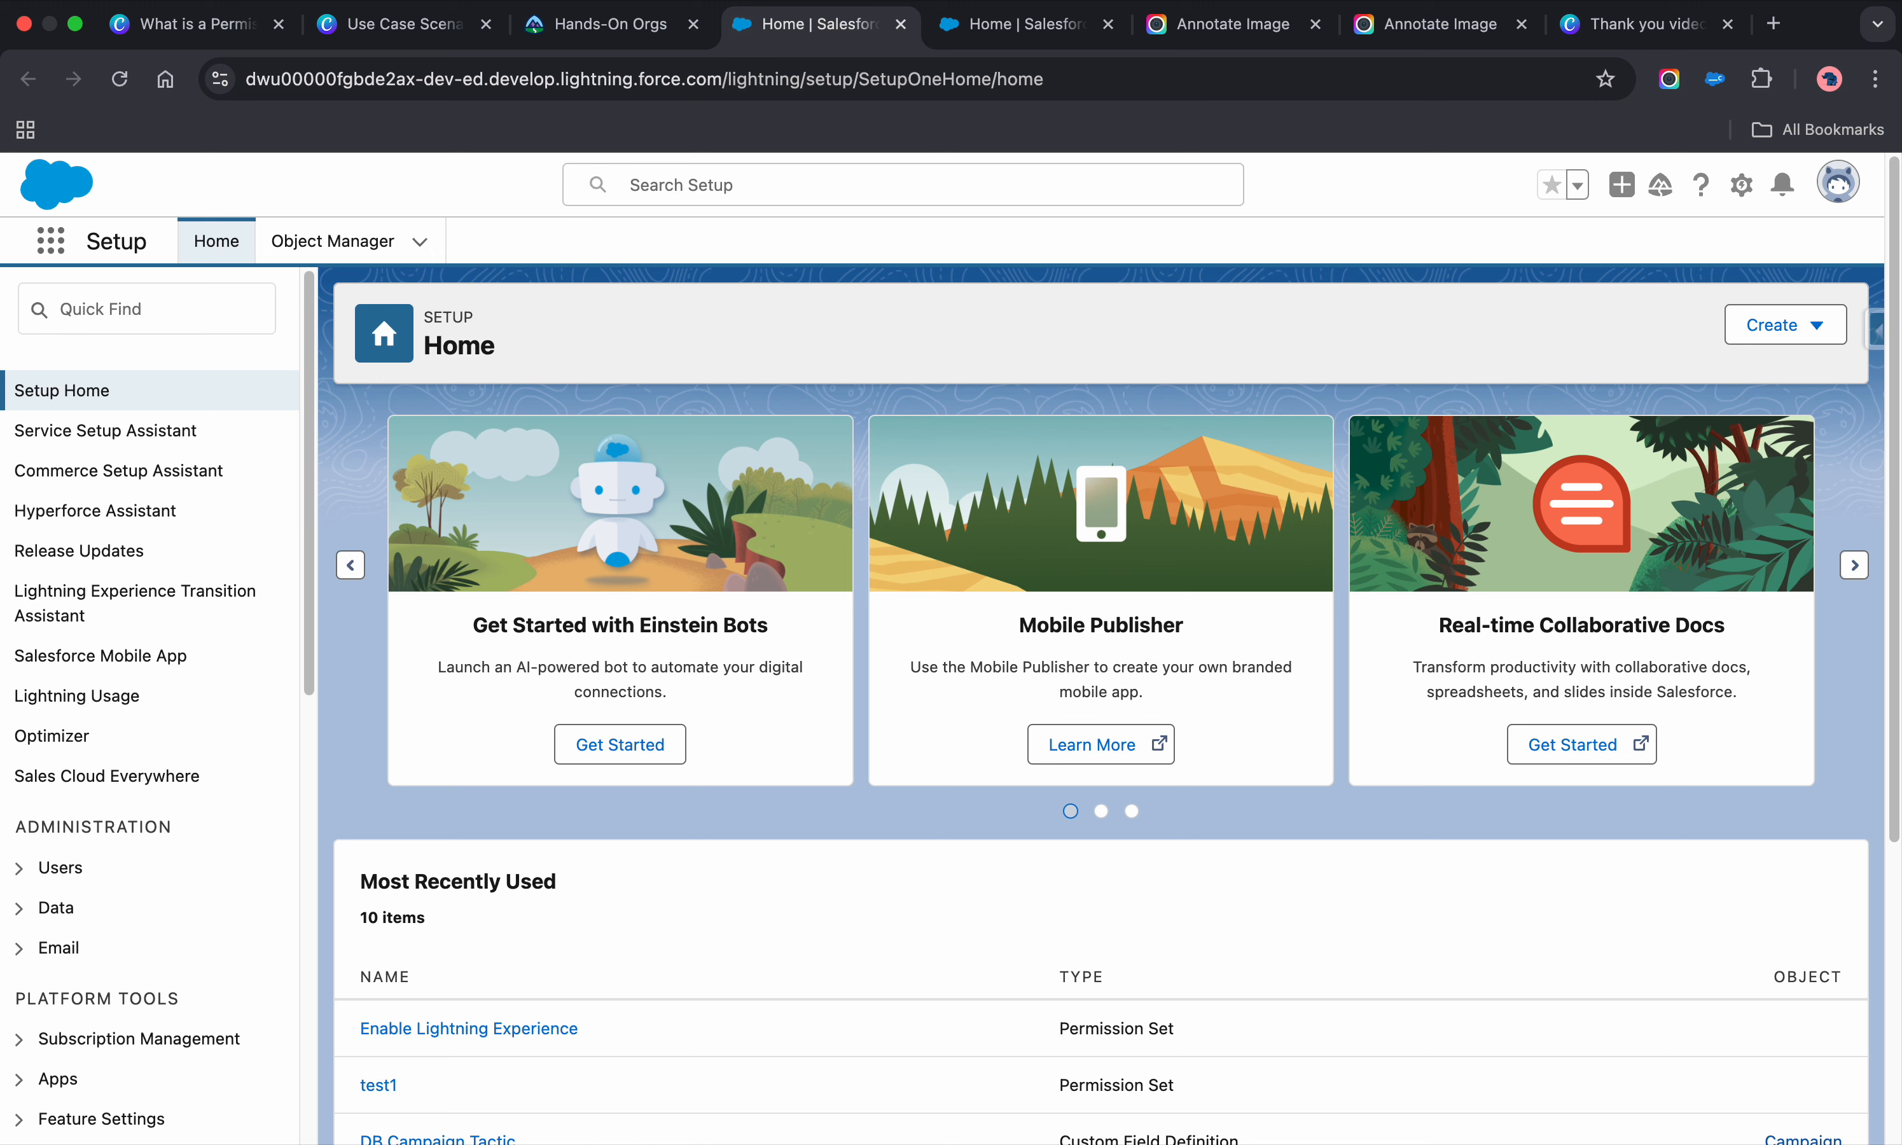
click(1635, 29)
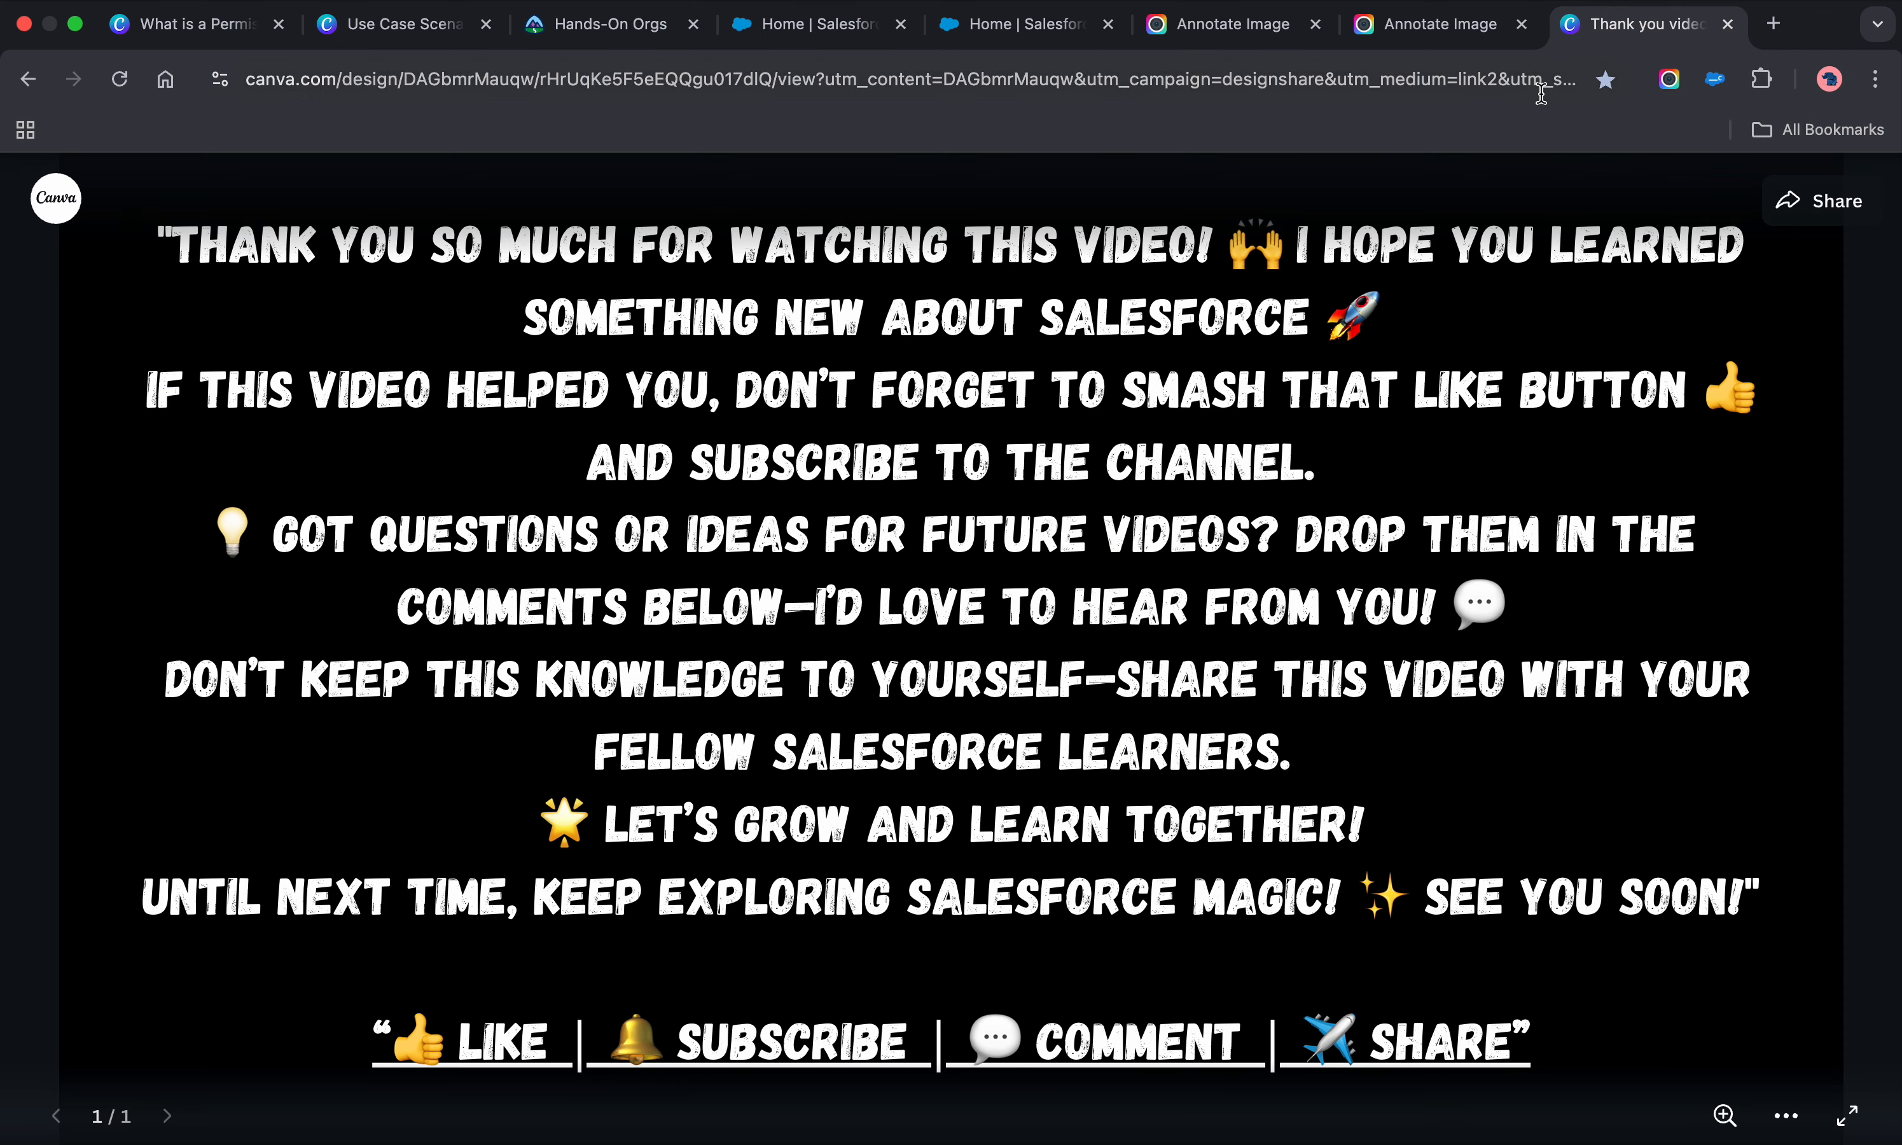